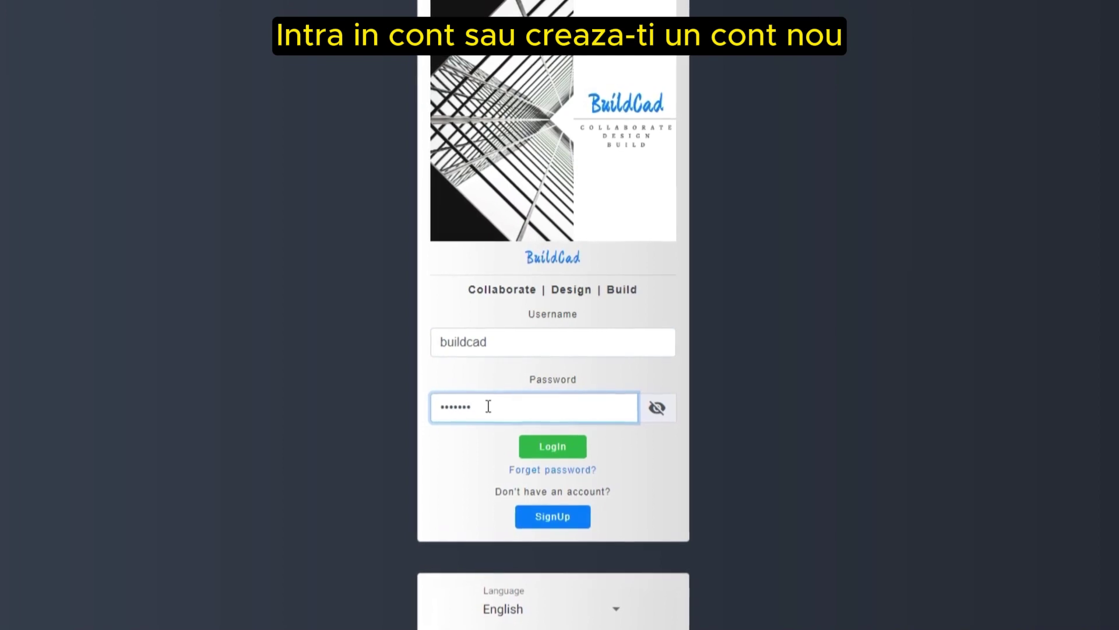
Step: Enter the account password, set the interface language to Romana, and log in
{"action": "type", "text": "•"}
{"action": "left_click", "coordinate": [533, 613]}
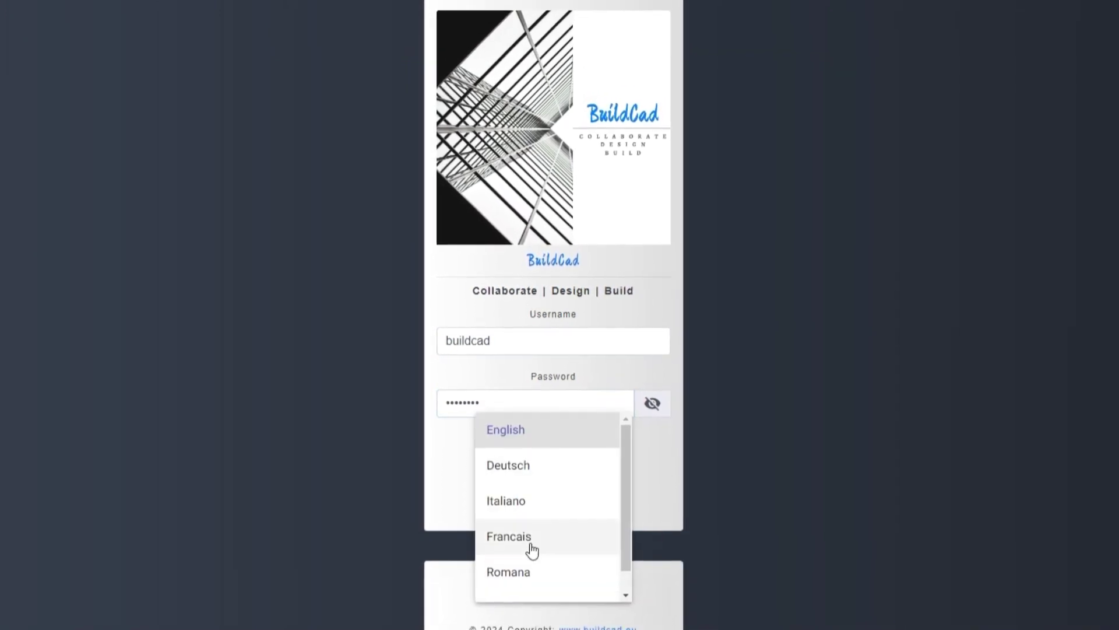
{"action": "scroll", "coordinate": [534, 493], "scroll_direction": "down", "scroll_amount": 1}
{"action": "scroll", "coordinate": [536, 492], "scroll_direction": "up", "scroll_amount": 1}
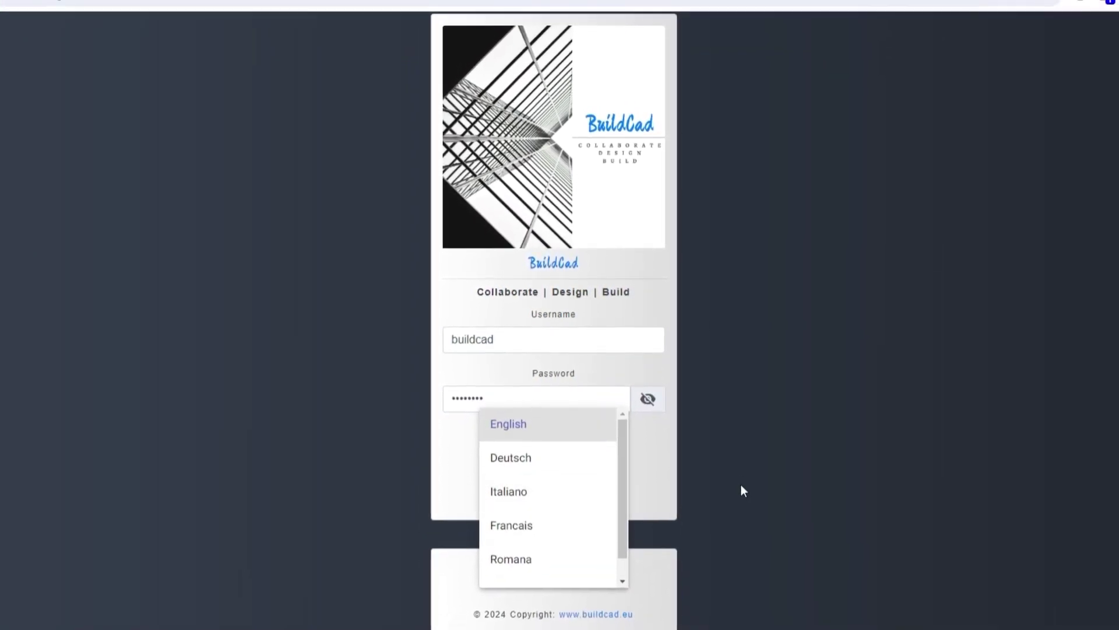
{"action": "left_click", "coordinate": [633, 463]}
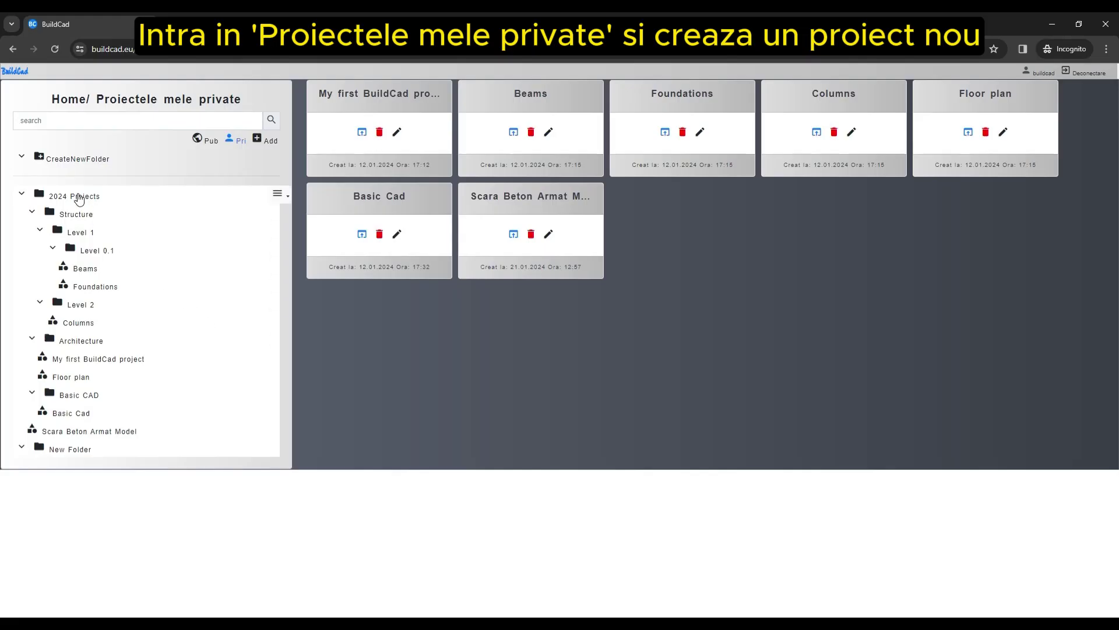
Step: Create a new folder named Casa Buftea in the private projects list
{"action": "left_click", "coordinate": [87, 199]}
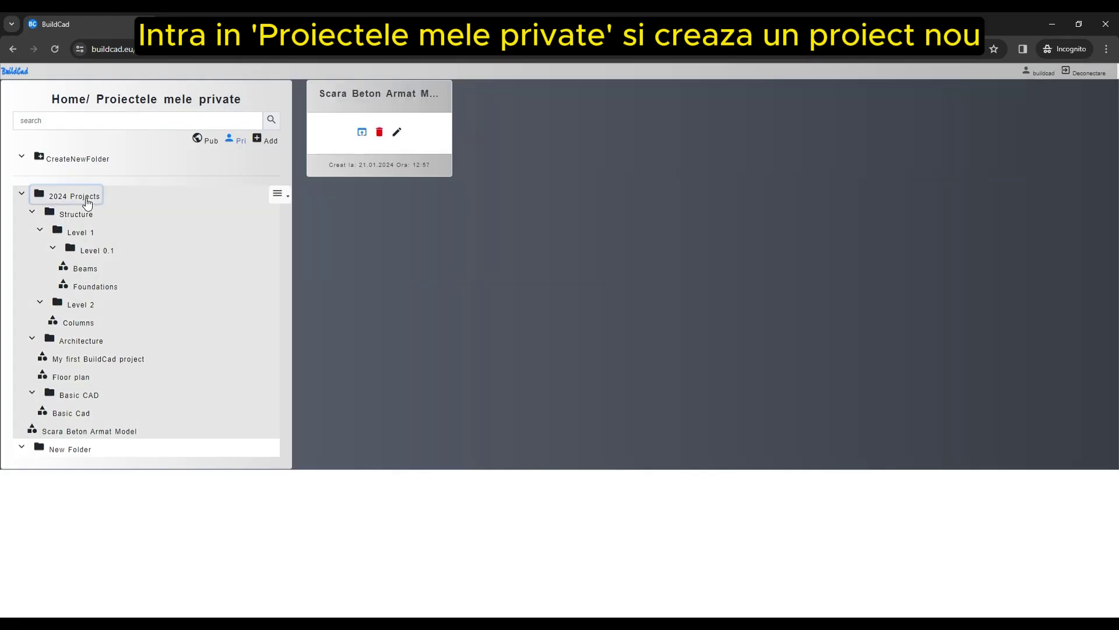
{"action": "left_click", "coordinate": [86, 164]}
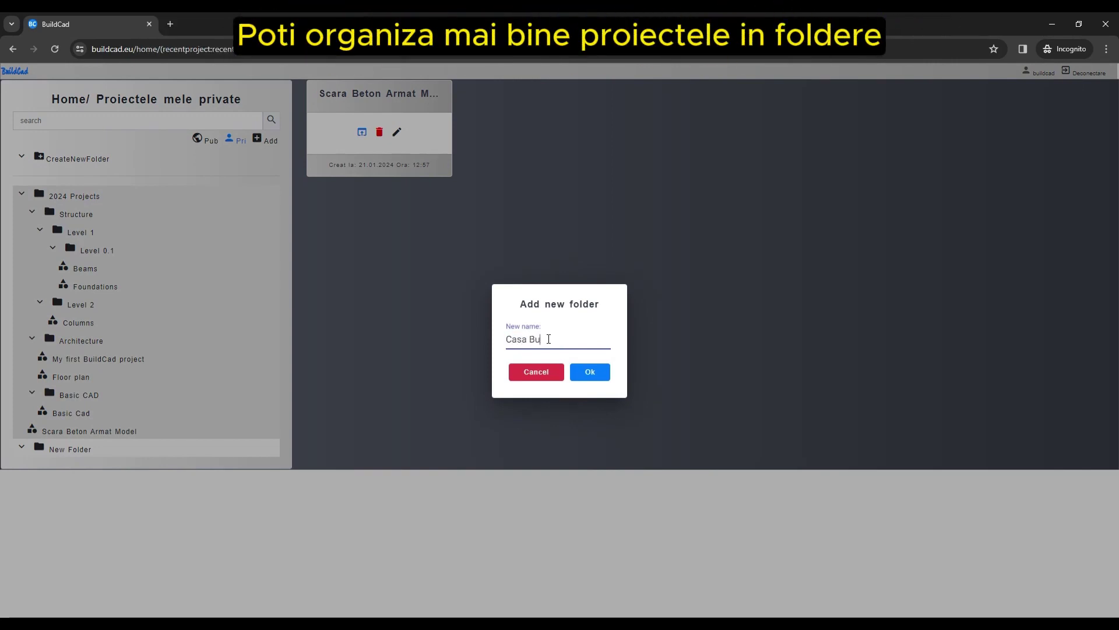
{"action": "left_click", "coordinate": [590, 373]}
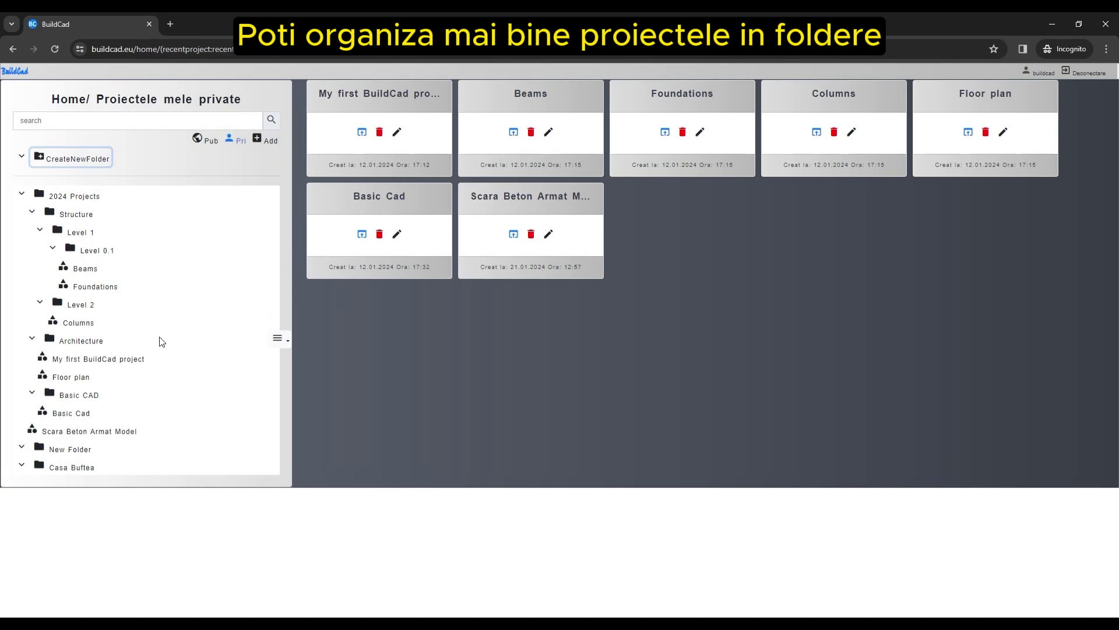
Step: Create a new private project named "Armare placa peste parter"
{"action": "left_click", "coordinate": [71, 467]}
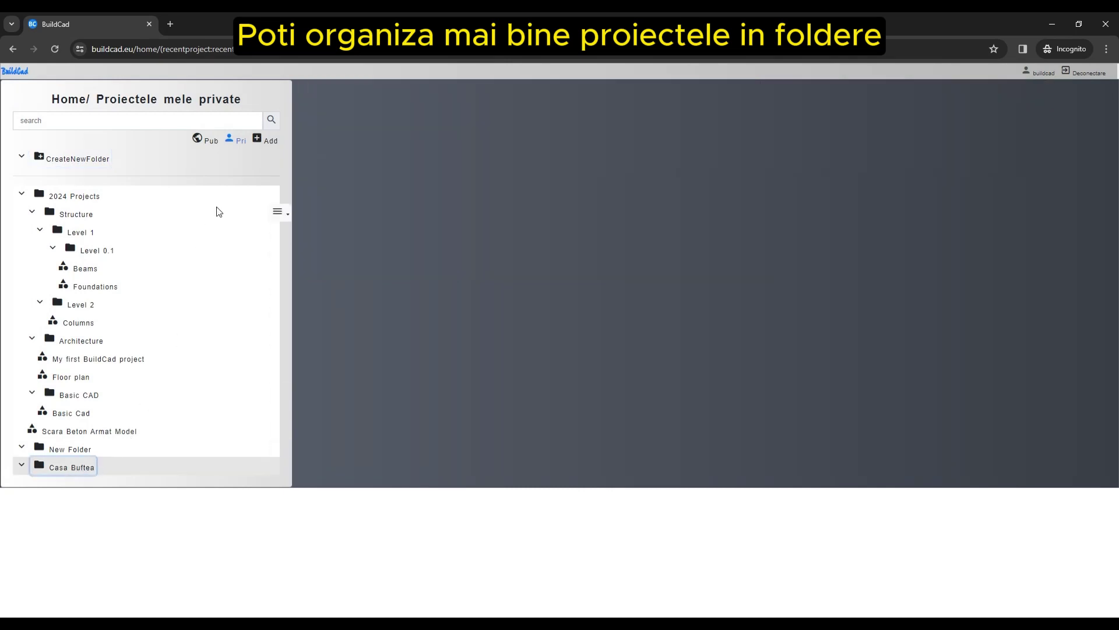
{"action": "left_click", "coordinate": [264, 140]}
{"action": "left_click", "coordinate": [431, 143]}
{"action": "type", "text": "Armare placa peste parter"}
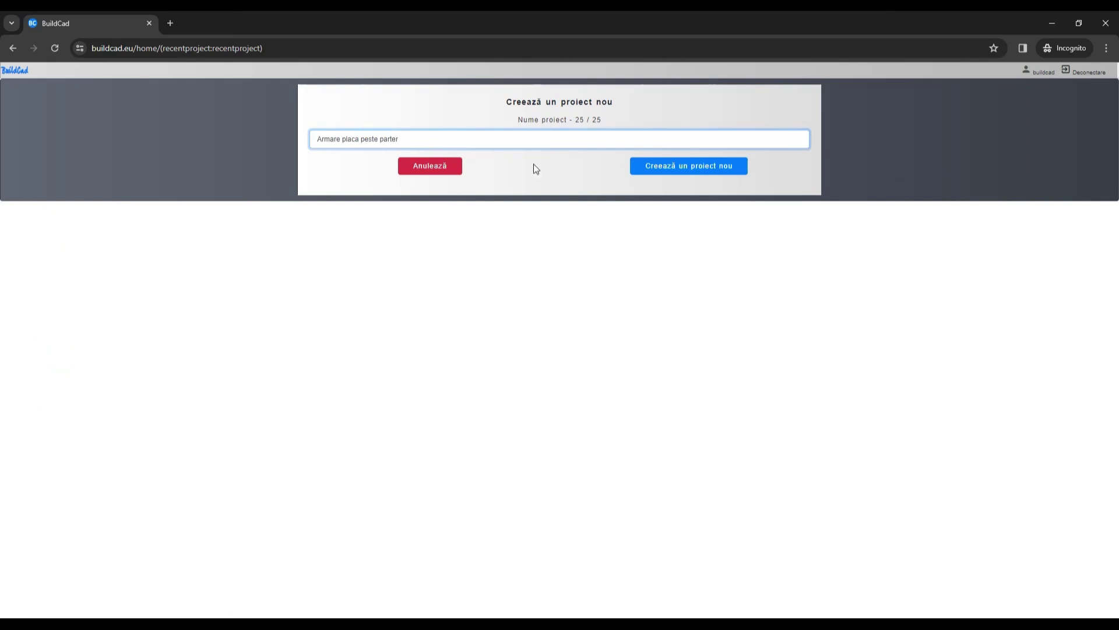
{"action": "left_click", "coordinate": [665, 167]}
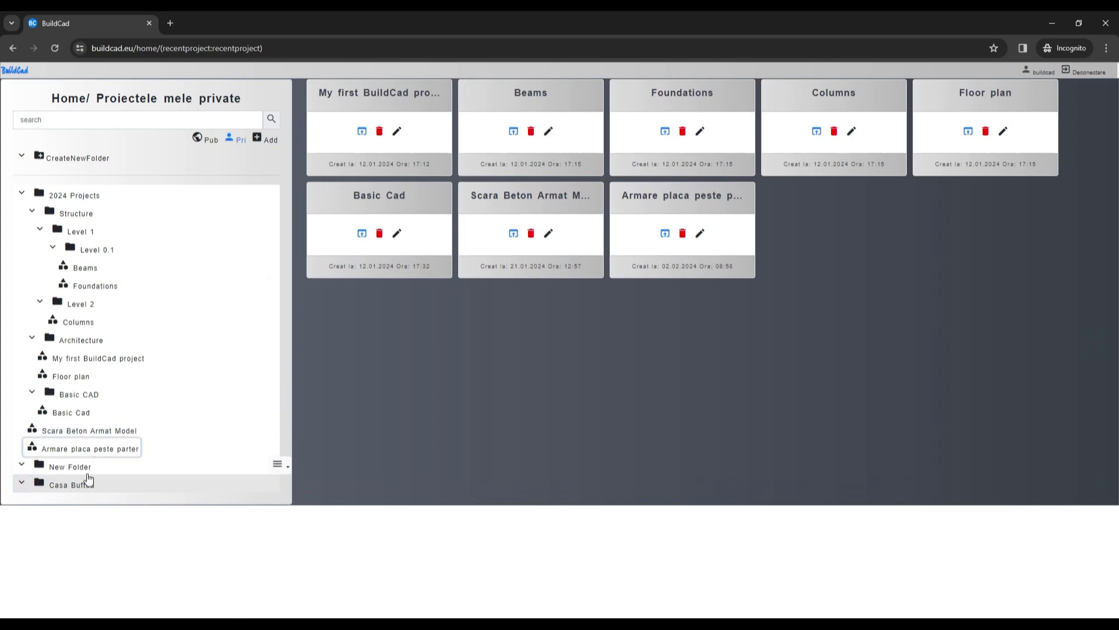
Step: Move the "Armare placa peste parter" project into the Casa Buftea folder and open it
{"action": "left_click_drag", "start_coordinate": [83, 488], "coordinate": [85, 486]}
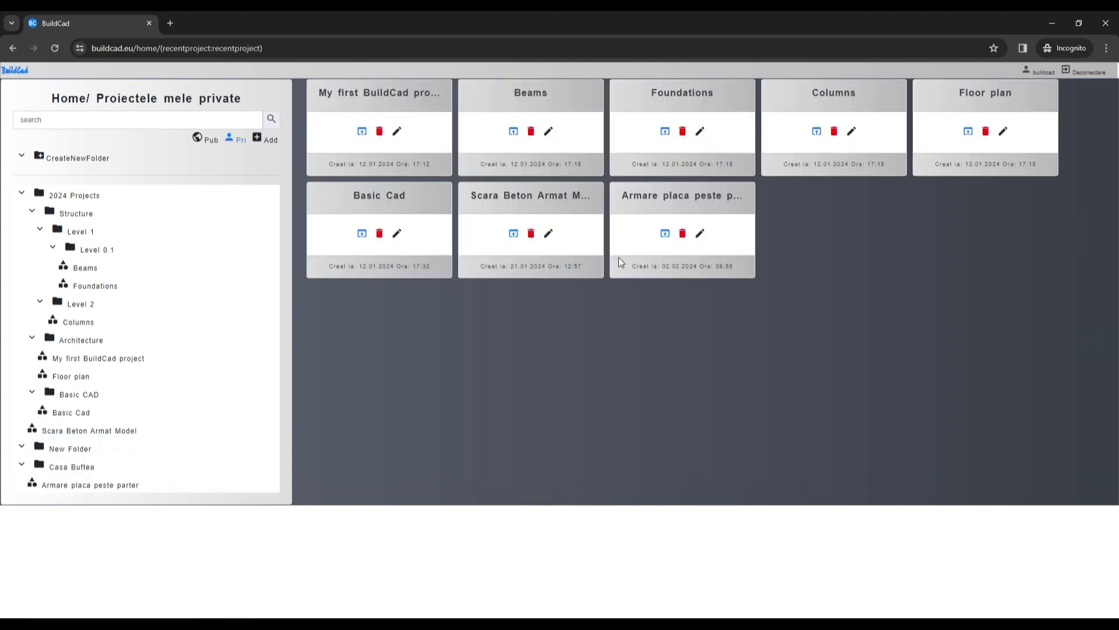
{"action": "left_click", "coordinate": [665, 234]}
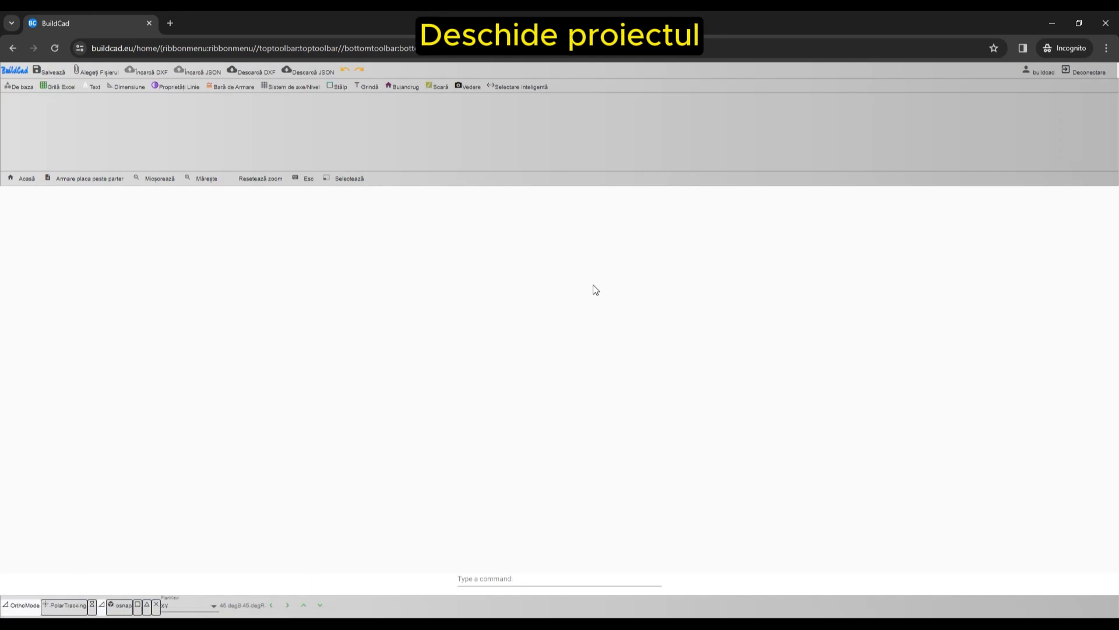
Step: Import the demo1.dxf file from the Desktop into the project drawing
{"action": "left_click", "coordinate": [100, 73]}
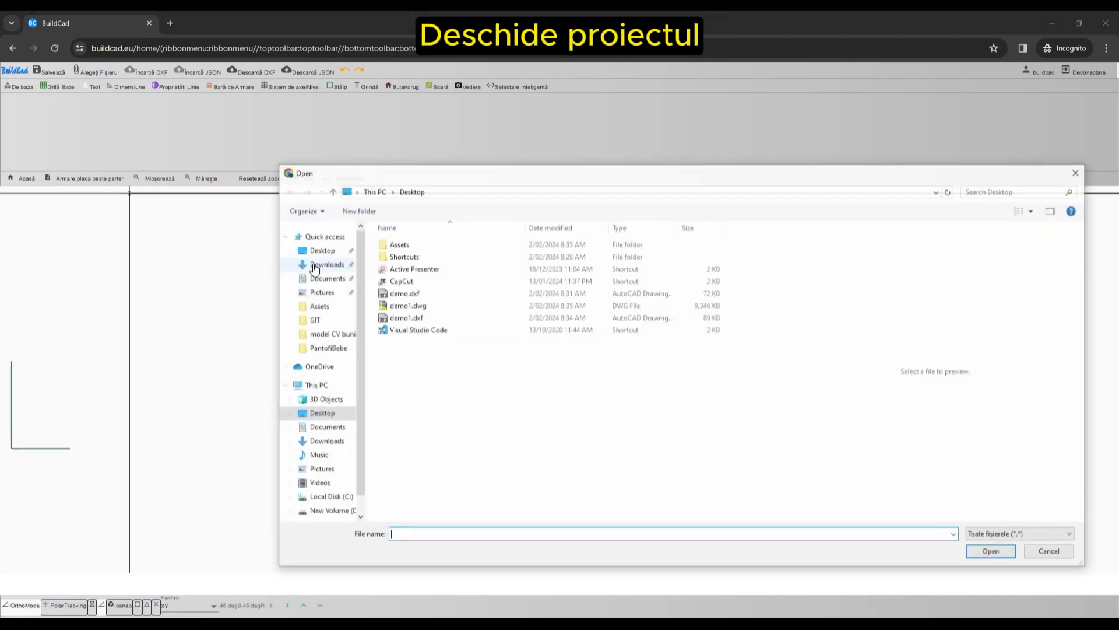
{"action": "left_click", "coordinate": [403, 318]}
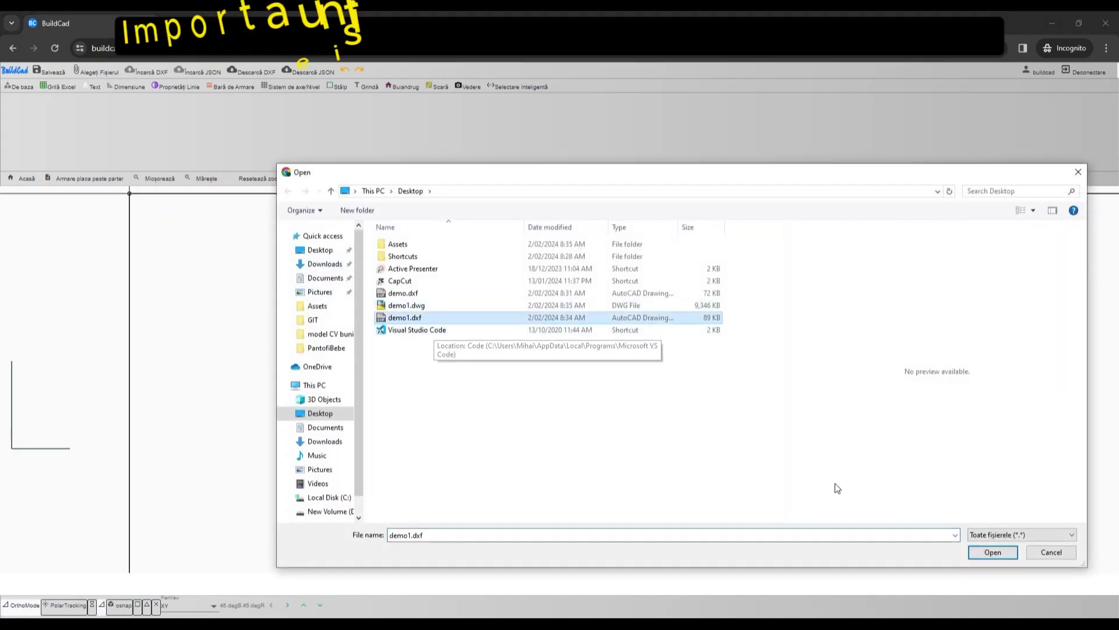
{"action": "left_click", "coordinate": [1003, 556]}
{"action": "left_click", "coordinate": [154, 73]}
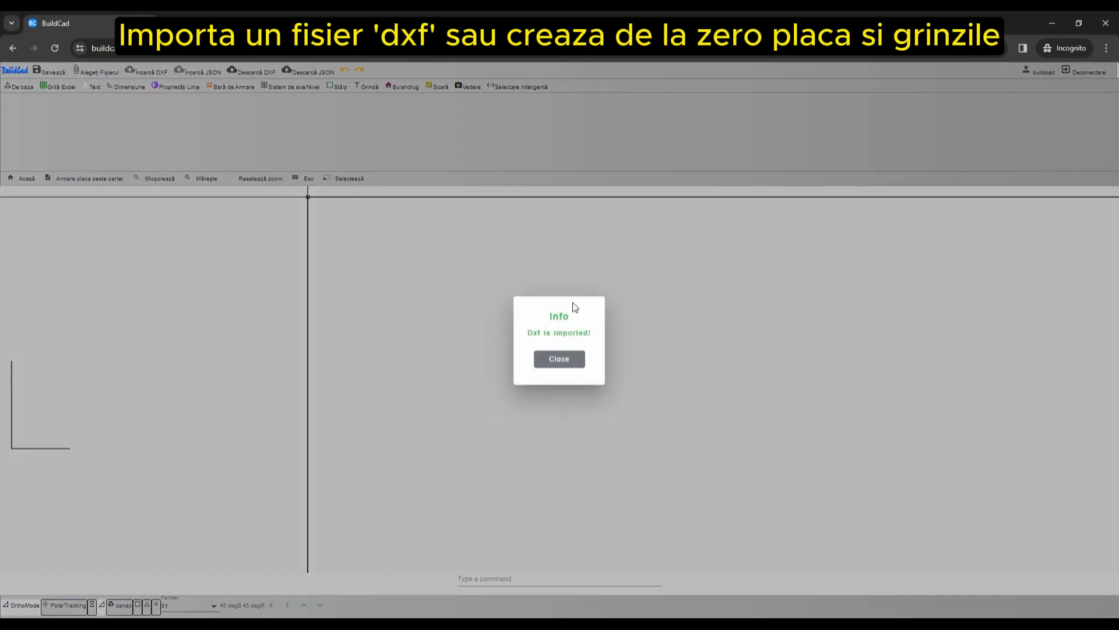
{"action": "left_click", "coordinate": [565, 361]}
Step: Delete the second axis grid with its column outlines, to the right of the beam plan
{"action": "scroll", "coordinate": [397, 400], "scroll_direction": "up", "scroll_amount": 4}
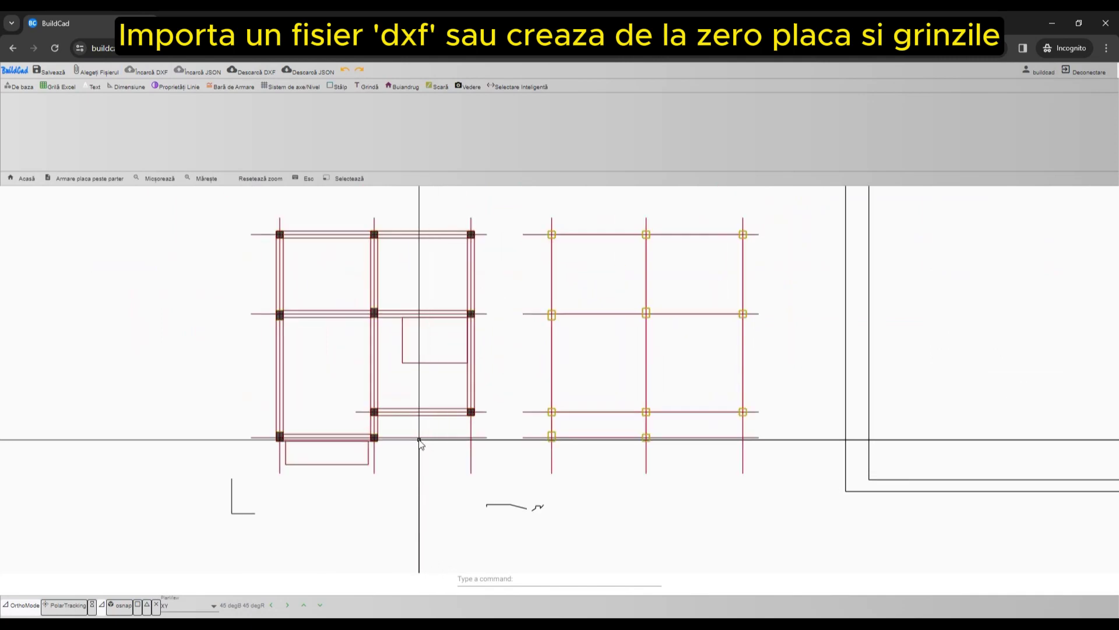
{"action": "left_click", "coordinate": [789, 509]}
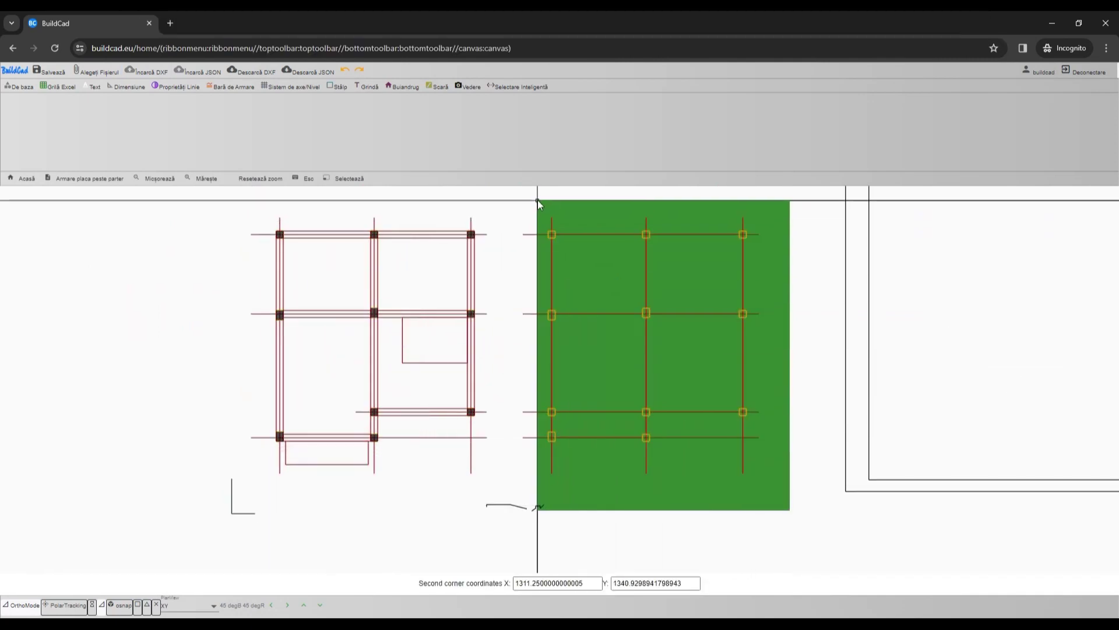
{"action": "left_click", "coordinate": [538, 201]}
{"action": "key", "text": "Escape"}
{"action": "left_click", "coordinate": [777, 453]}
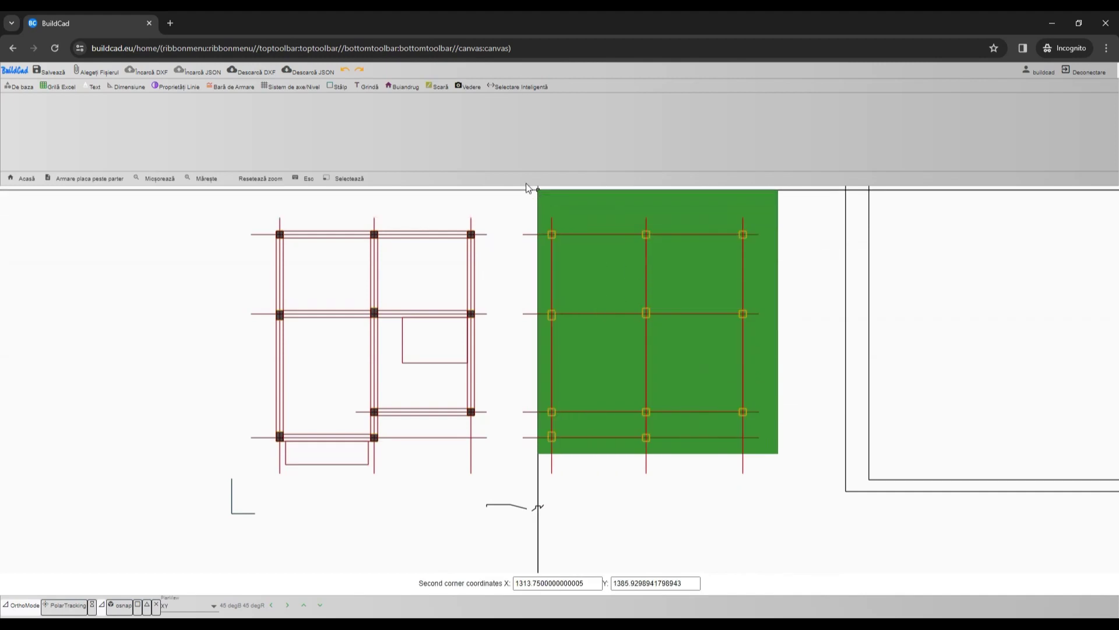
{"action": "left_click", "coordinate": [537, 190]}
{"action": "key", "text": "Delete"}
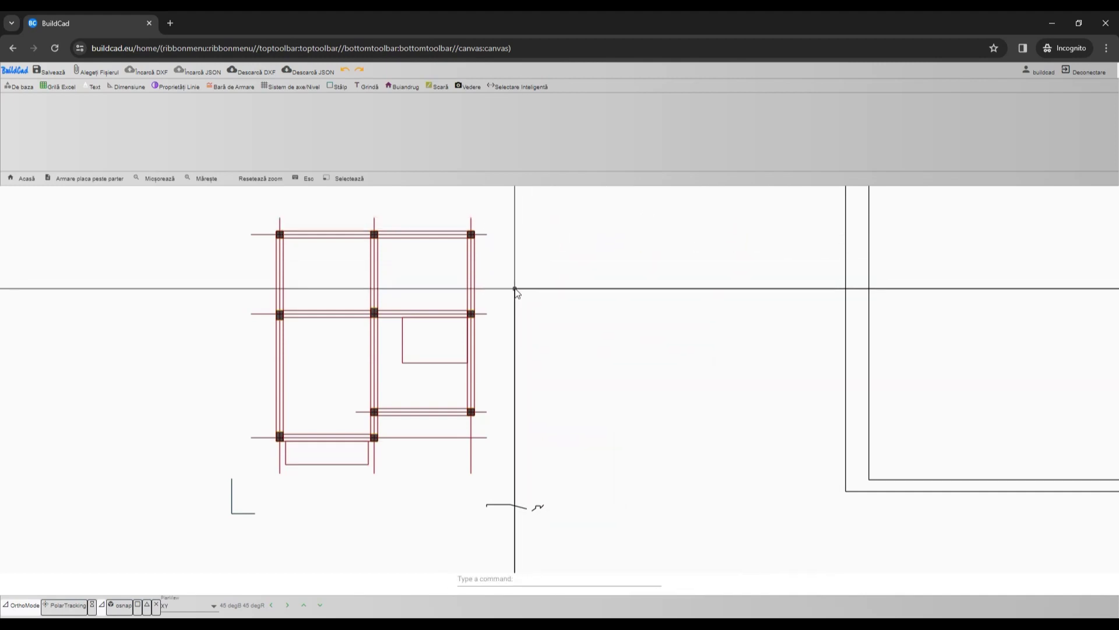
Step: Choose the horizontal rebar style hext10ext10Distrib6fi8/mDimStyle50 for the slab reinforcement
{"action": "scroll", "coordinate": [294, 446], "scroll_direction": "up", "scroll_amount": 4}
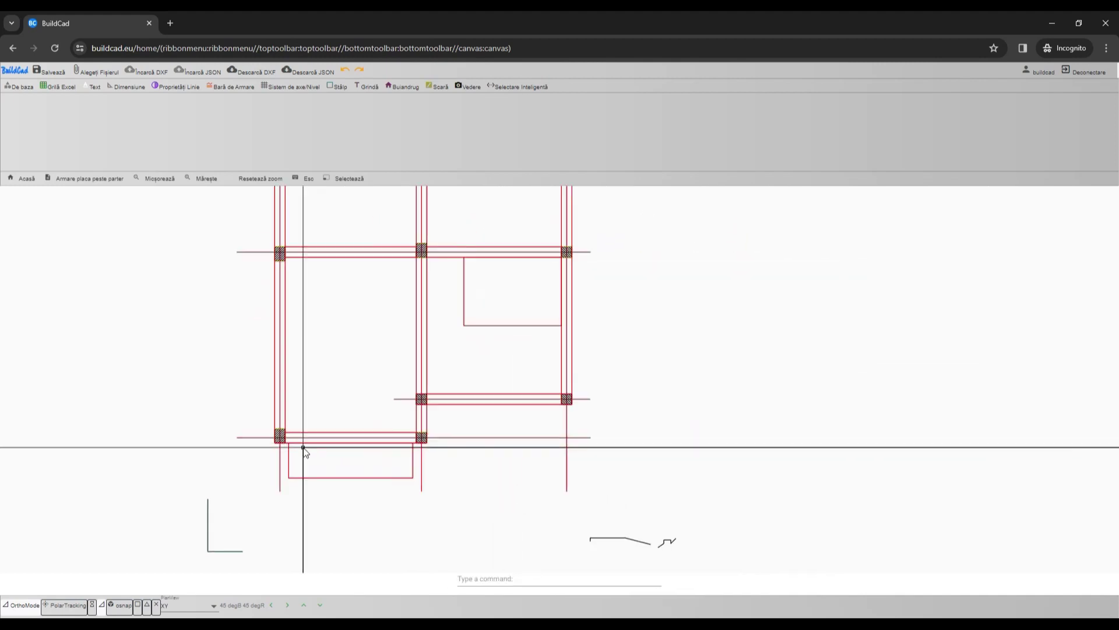
{"action": "left_click", "coordinate": [228, 89]}
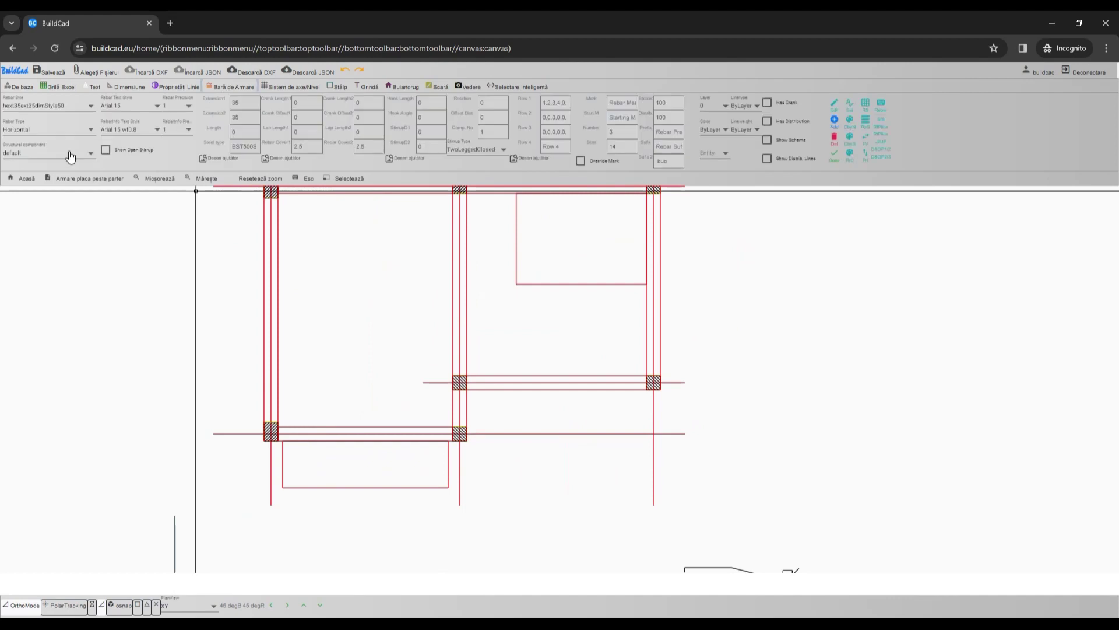
{"action": "left_click", "coordinate": [52, 111]}
{"action": "scroll", "coordinate": [79, 204], "scroll_direction": "down", "scroll_amount": 1}
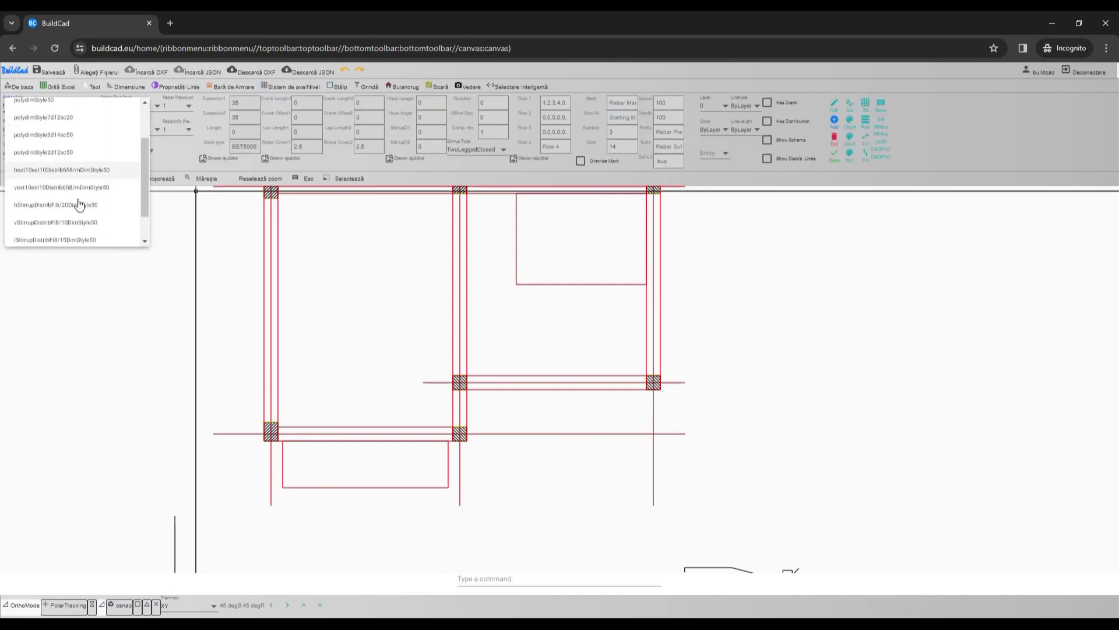
{"action": "left_click", "coordinate": [60, 176]}
Step: Draw a horizontal Rebar about 350 long across the full width of the small slab below the lower-left beam
{"action": "scroll", "coordinate": [347, 468], "scroll_direction": "up", "scroll_amount": 2}
{"action": "type", "text": "re"}
{"action": "key", "text": "Down"}
{"action": "key", "text": "Down"}
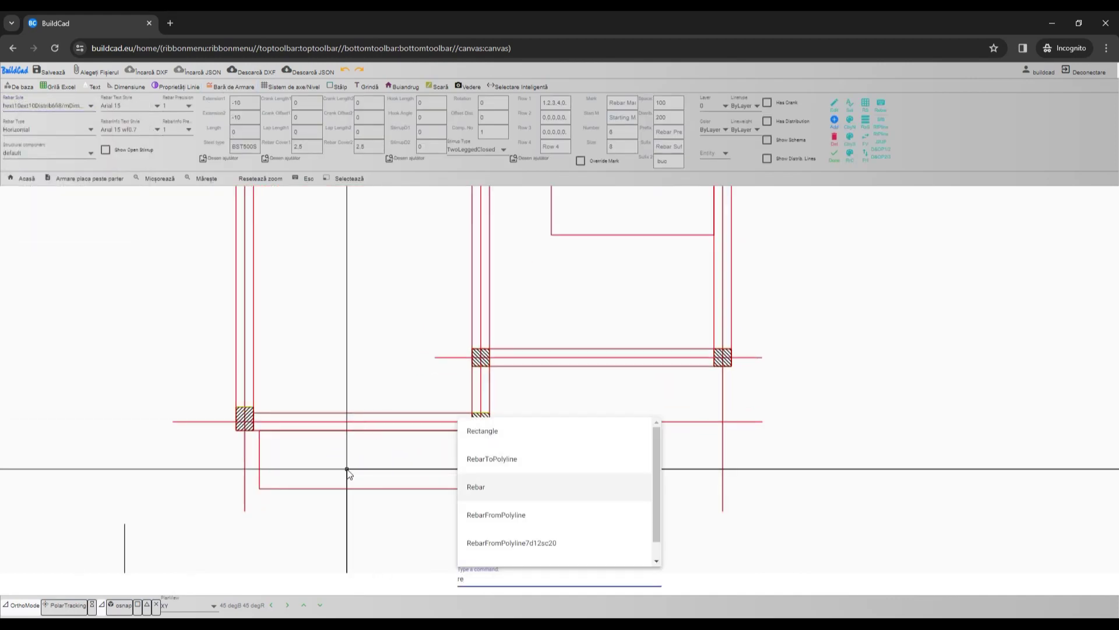
{"action": "key", "text": "Return"}
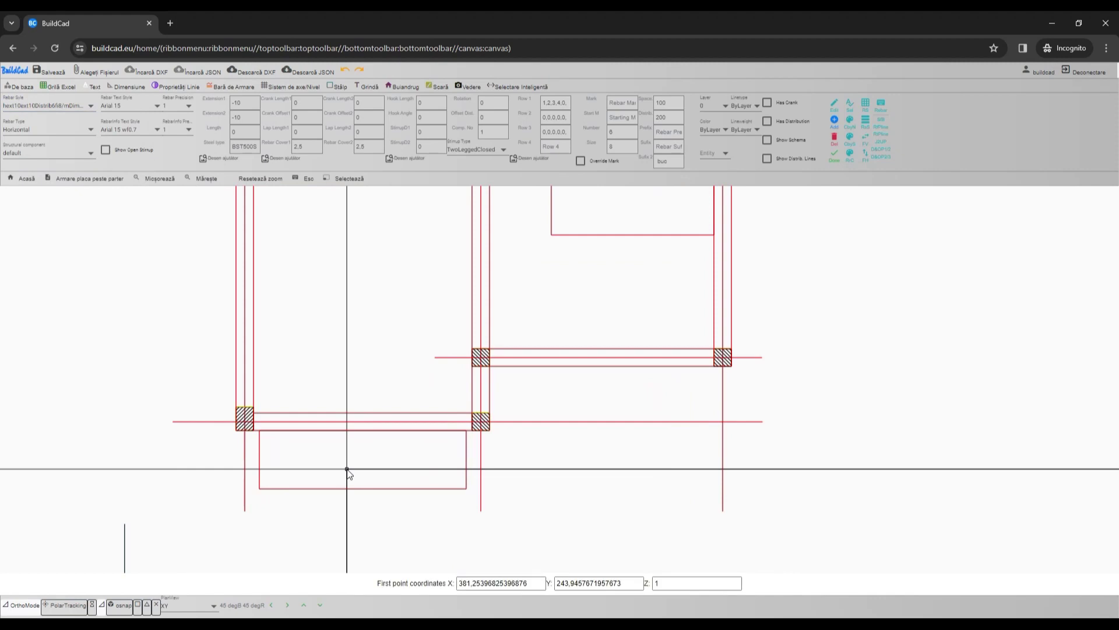
{"action": "scroll", "coordinate": [264, 470], "scroll_direction": "up", "scroll_amount": 2}
{"action": "left_click", "coordinate": [260, 469]}
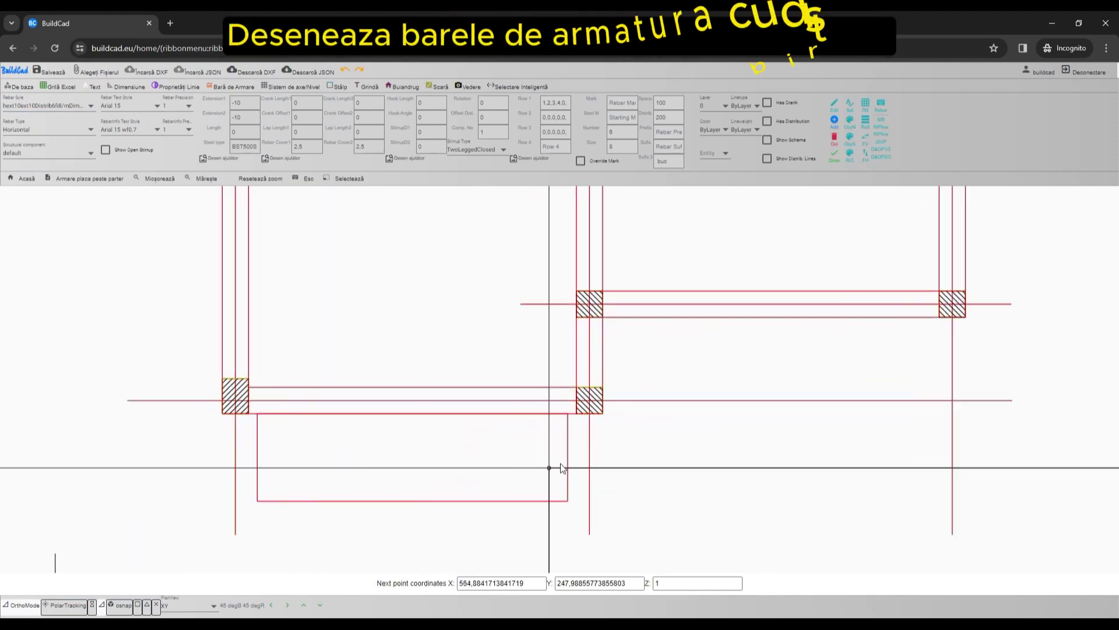
{"action": "left_click", "coordinate": [568, 468]}
Step: Stretch the rebar's distribution ends to the lower and upper edges of the small slab
{"action": "scroll", "coordinate": [438, 459], "scroll_direction": "up", "scroll_amount": 4}
{"action": "left_click", "coordinate": [454, 497]}
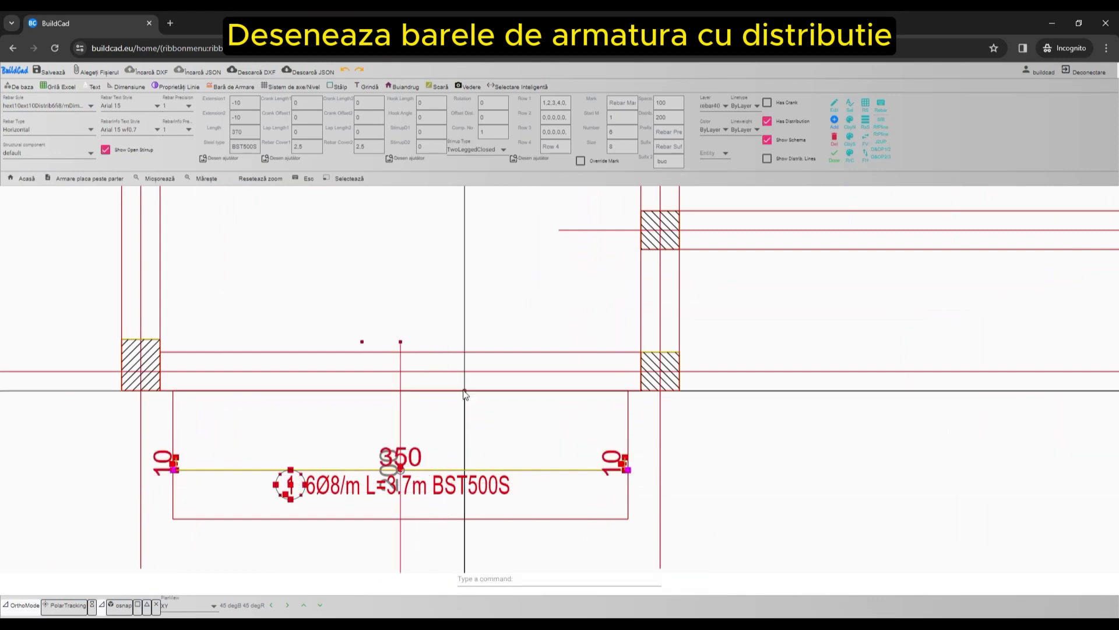
{"action": "scroll", "coordinate": [460, 389], "scroll_direction": "down", "scroll_amount": 1}
{"action": "left_click", "coordinate": [381, 560]}
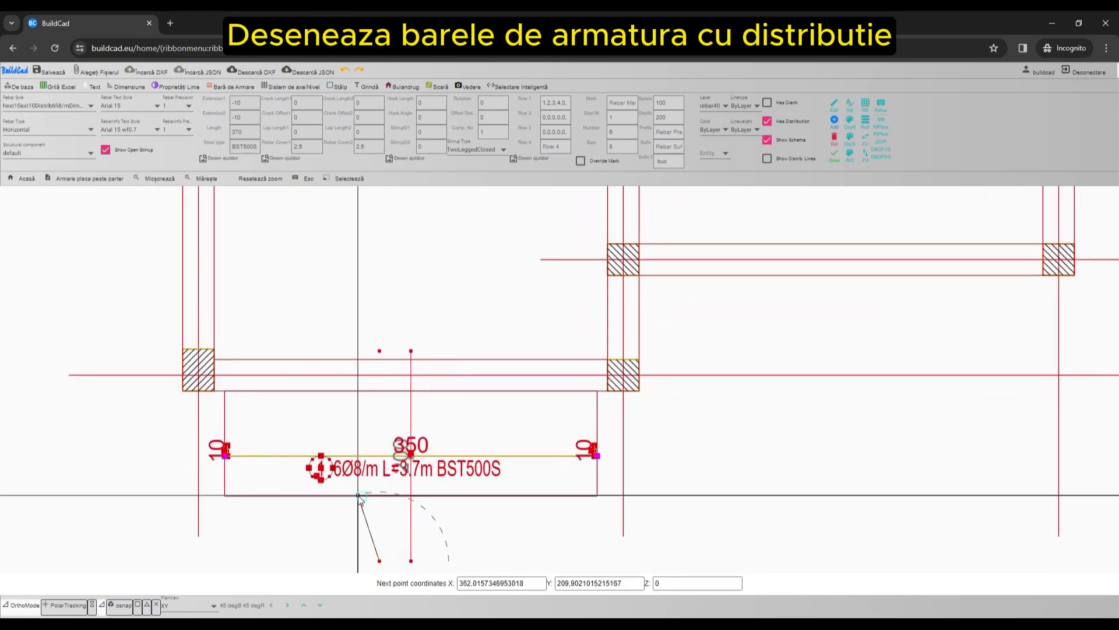
{"action": "left_click", "coordinate": [358, 495]}
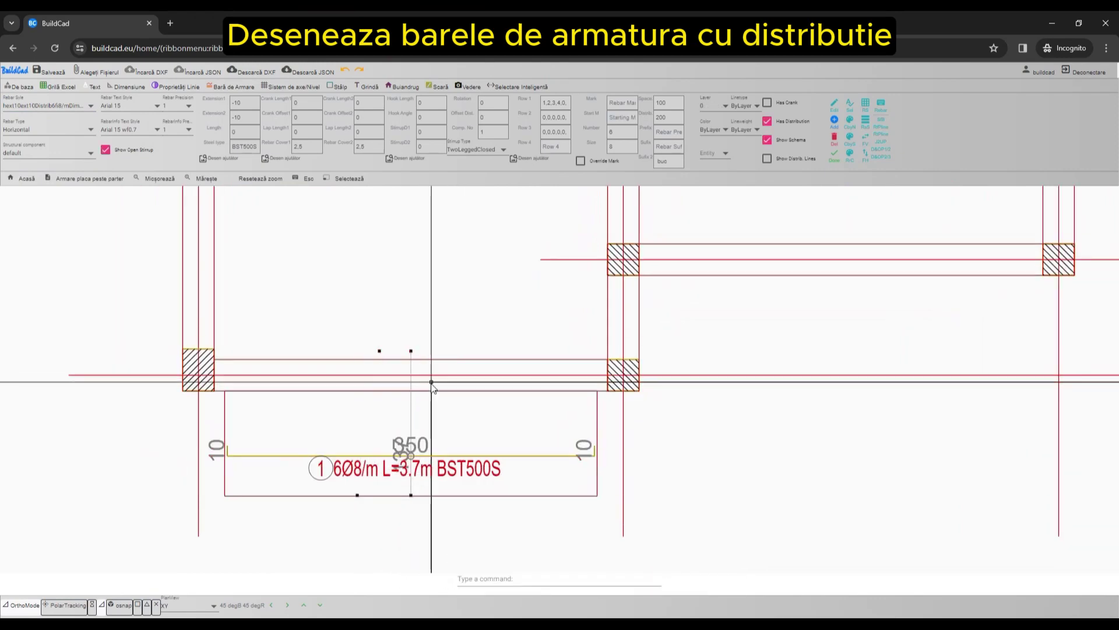
{"action": "left_click", "coordinate": [378, 353]}
{"action": "left_click", "coordinate": [354, 390]}
{"action": "key", "text": "Escape"}
Step: Copy the small slab's rebar upward so its distribution starts at the upper edge of the lower-left beam
{"action": "scroll", "coordinate": [362, 390], "scroll_direction": "down", "scroll_amount": 3}
{"action": "middle_click_drag", "start_coordinate": [365, 353], "coordinate": [362, 425]}
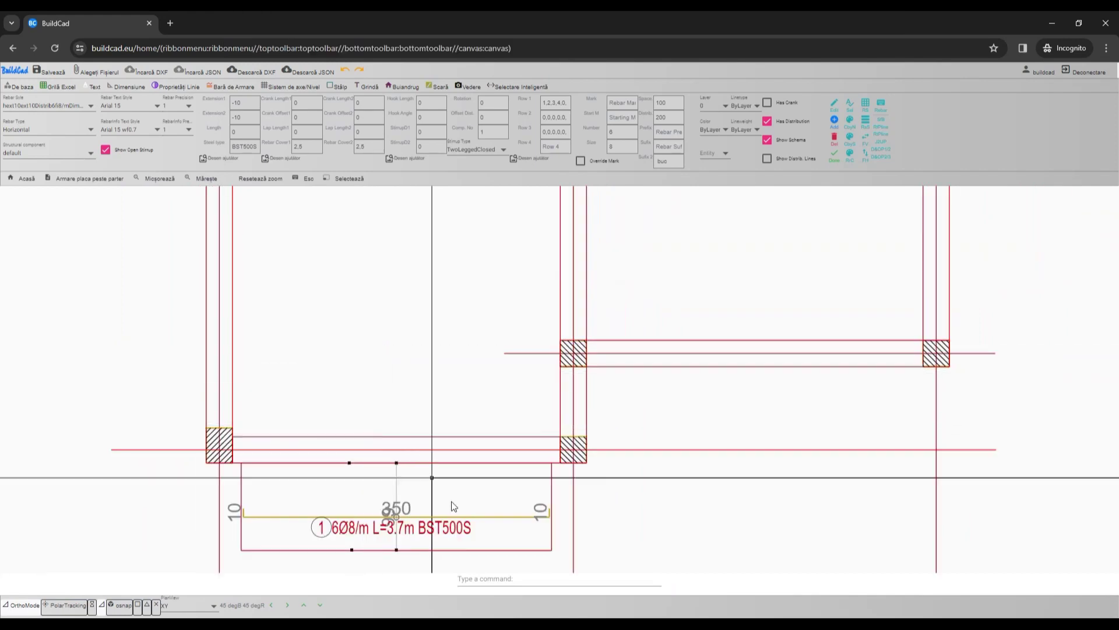
{"action": "scroll", "coordinate": [472, 514], "scroll_direction": "up", "scroll_amount": 1}
{"action": "left_click", "coordinate": [474, 513]}
{"action": "type", "text": "Copy"}
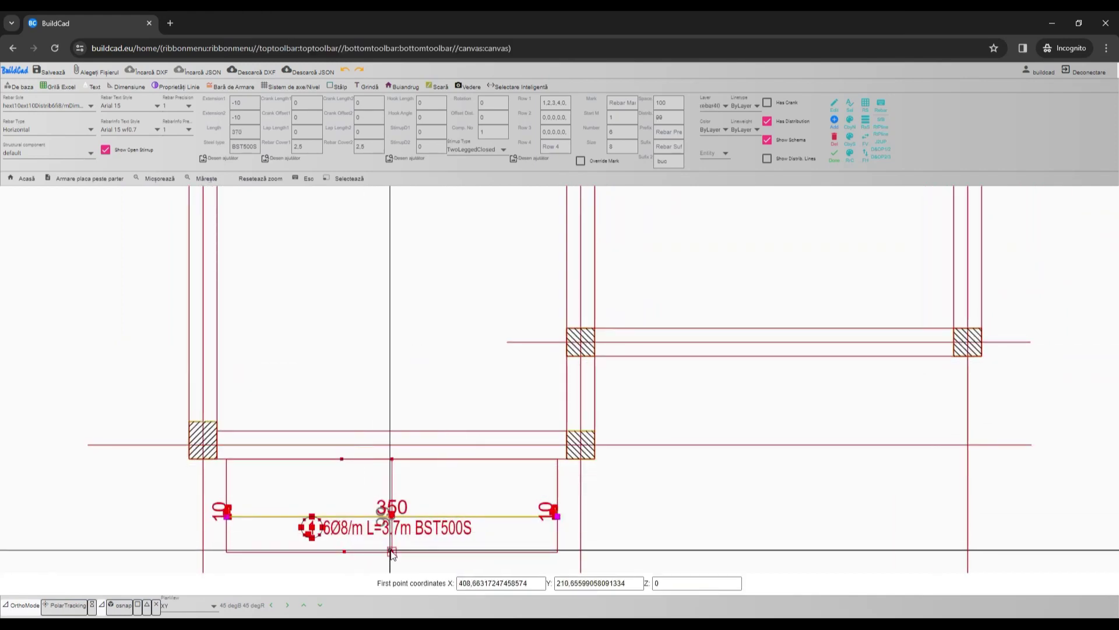
{"action": "left_click", "coordinate": [392, 431]}
{"action": "key", "text": "Escape"}
Step: Stretch the copied rebar's upper distribution end to the top corner of the column at the neighbouring beam
{"action": "scroll", "coordinate": [411, 371], "scroll_direction": "up", "scroll_amount": 1}
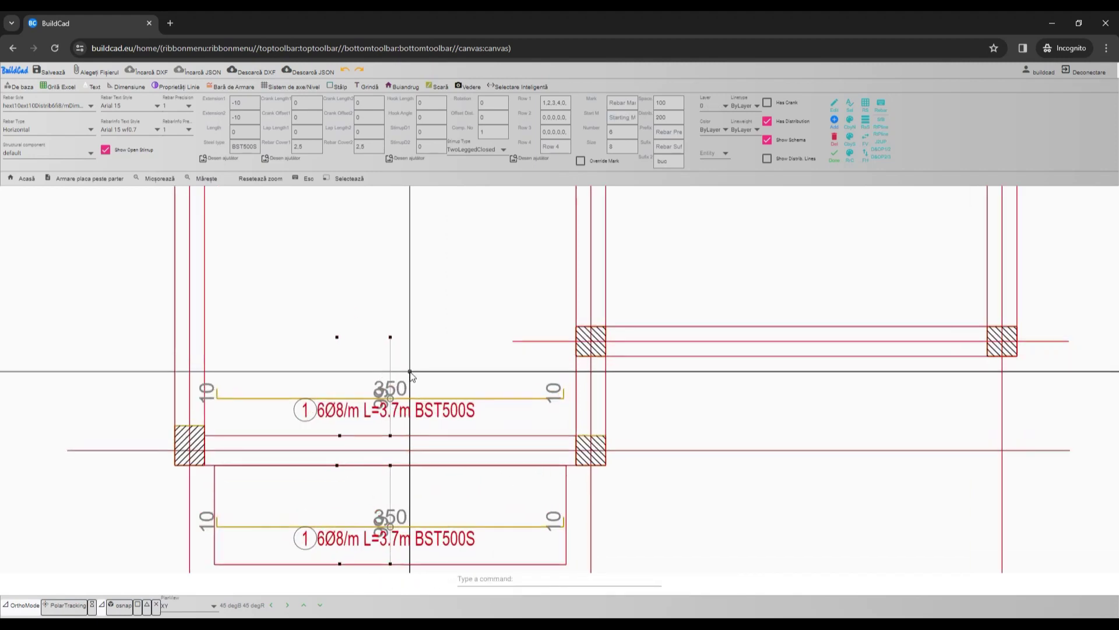
{"action": "left_click", "coordinate": [391, 361]}
{"action": "left_click", "coordinate": [338, 337]}
{"action": "key", "text": "Escape"}
{"action": "left_click", "coordinate": [412, 362]}
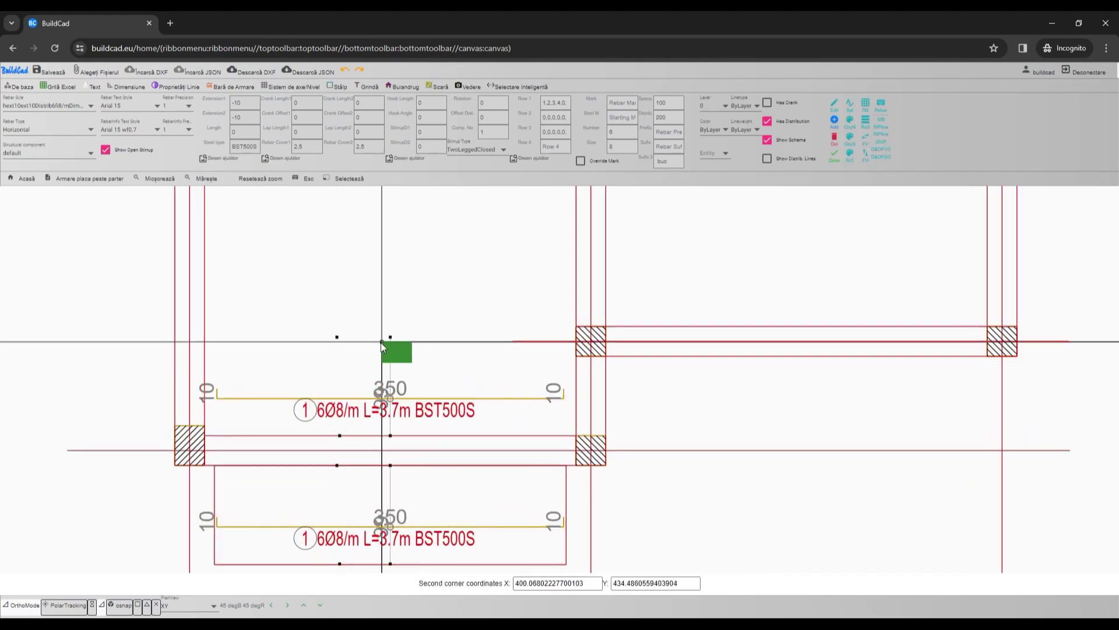
{"action": "left_click", "coordinate": [379, 343]}
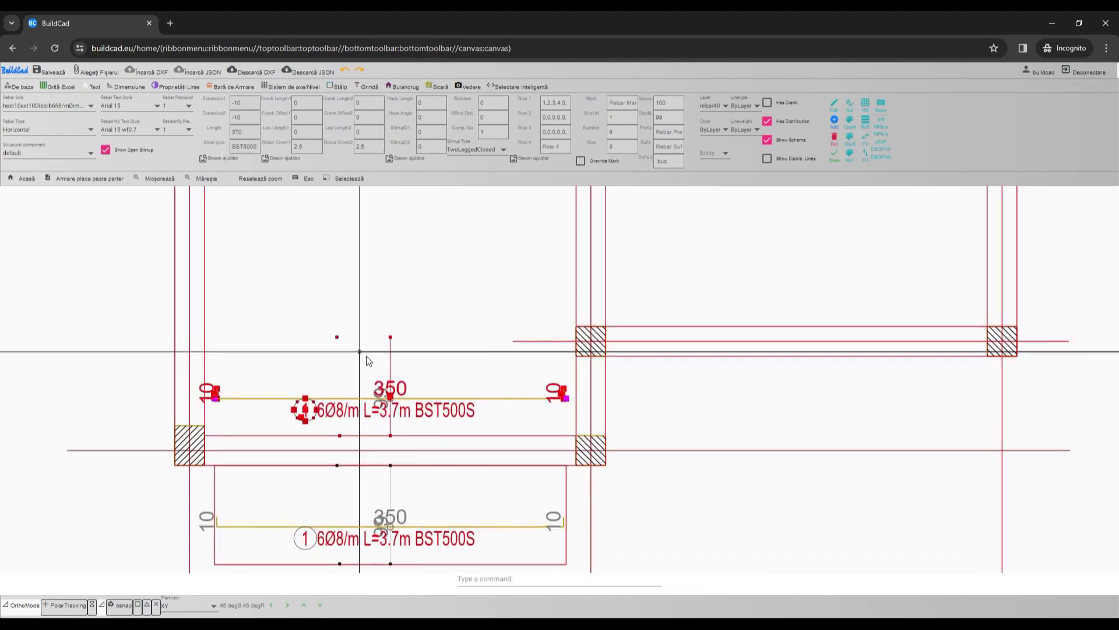
{"action": "left_click", "coordinate": [337, 337]}
{"action": "left_click", "coordinate": [390, 326]}
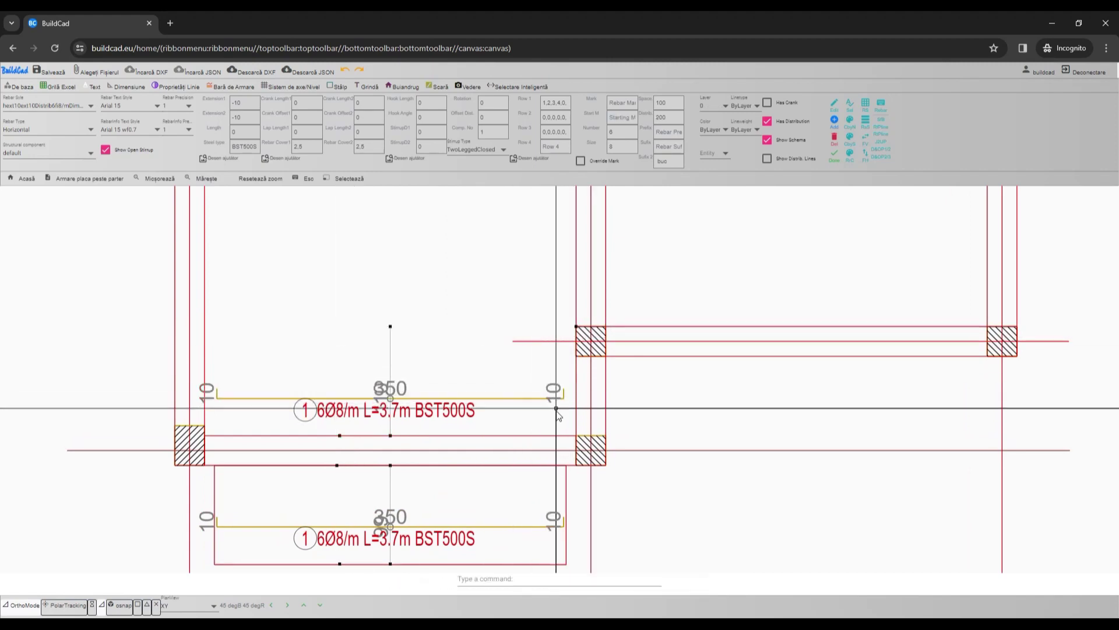
Step: Extend the copied rebar's right end to the outer face of the middle vertical beam, giving a span of 390
{"action": "left_click", "coordinate": [557, 411]}
{"action": "left_click", "coordinate": [566, 398]}
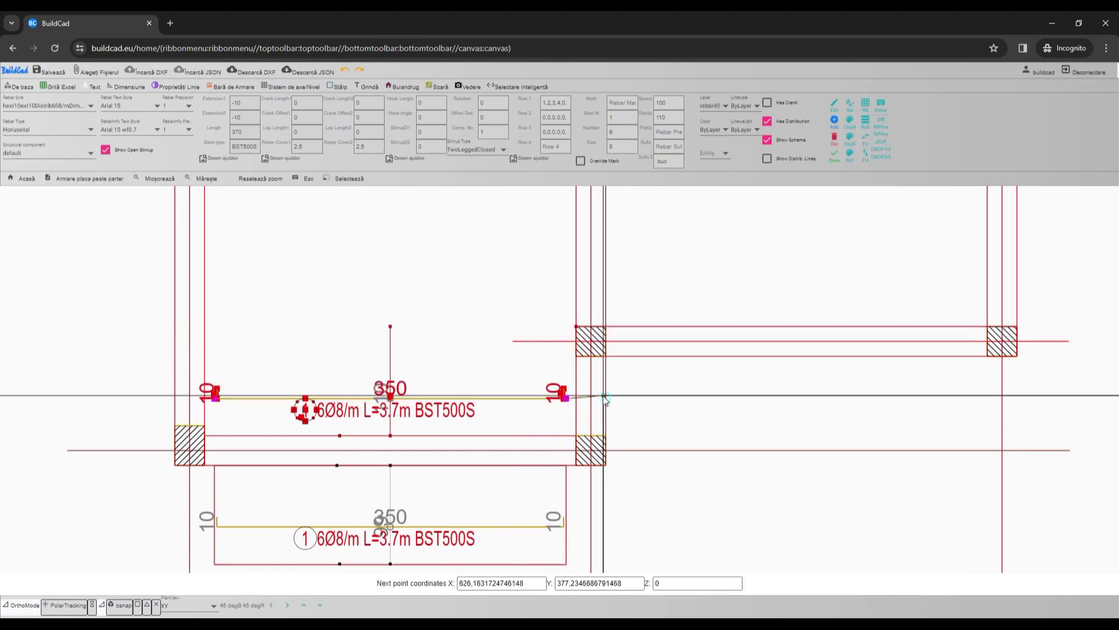
{"action": "left_click", "coordinate": [360, 400]}
{"action": "left_click", "coordinate": [343, 384]}
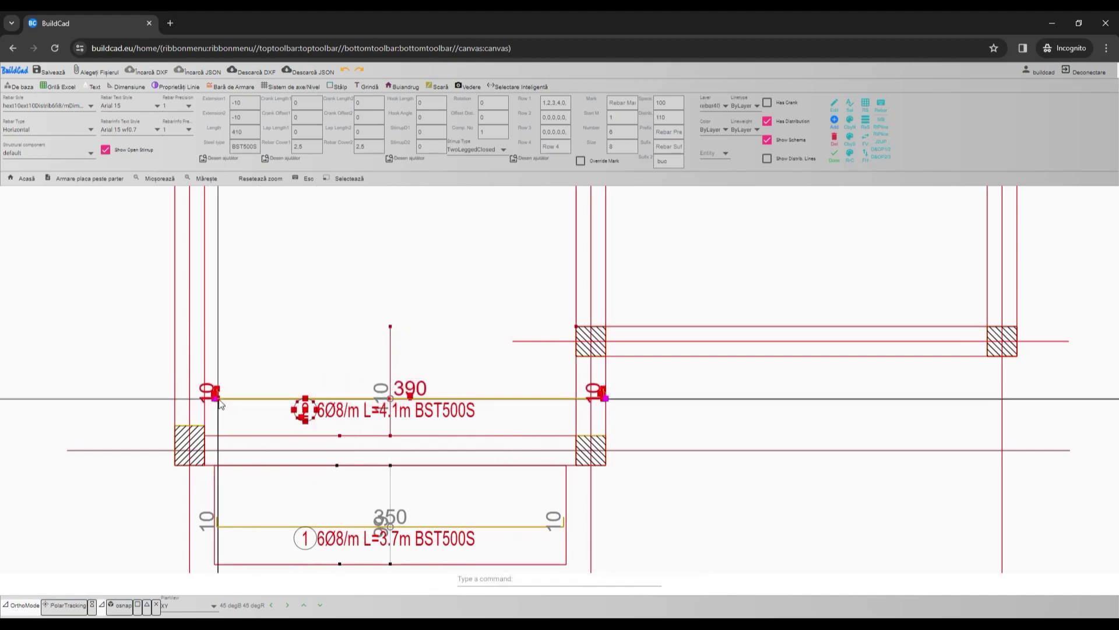
Step: Extend the copied rebar's left end to the outer face of the left vertical beam
{"action": "left_click", "coordinate": [177, 400]}
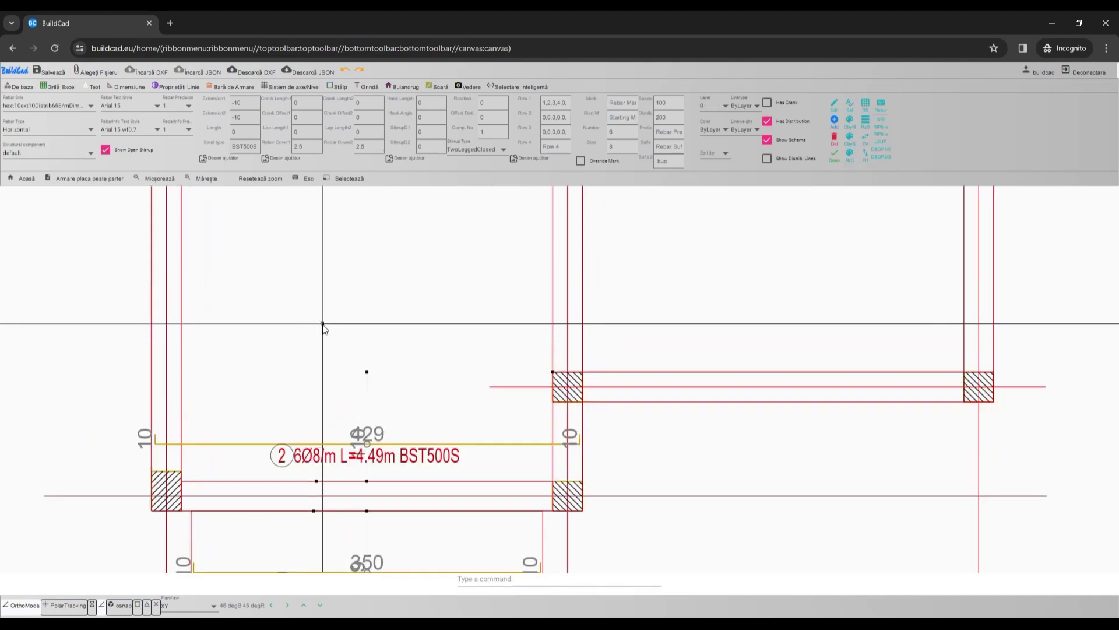
Step: Draw a horizontal rebar spanning 845 above the copied one, from the left beam's outer face to the right beam's outer face
{"action": "type", "text": "re"}
{"action": "key", "text": "Down"}
{"action": "key", "text": "Down"}
{"action": "key", "text": "Return"}
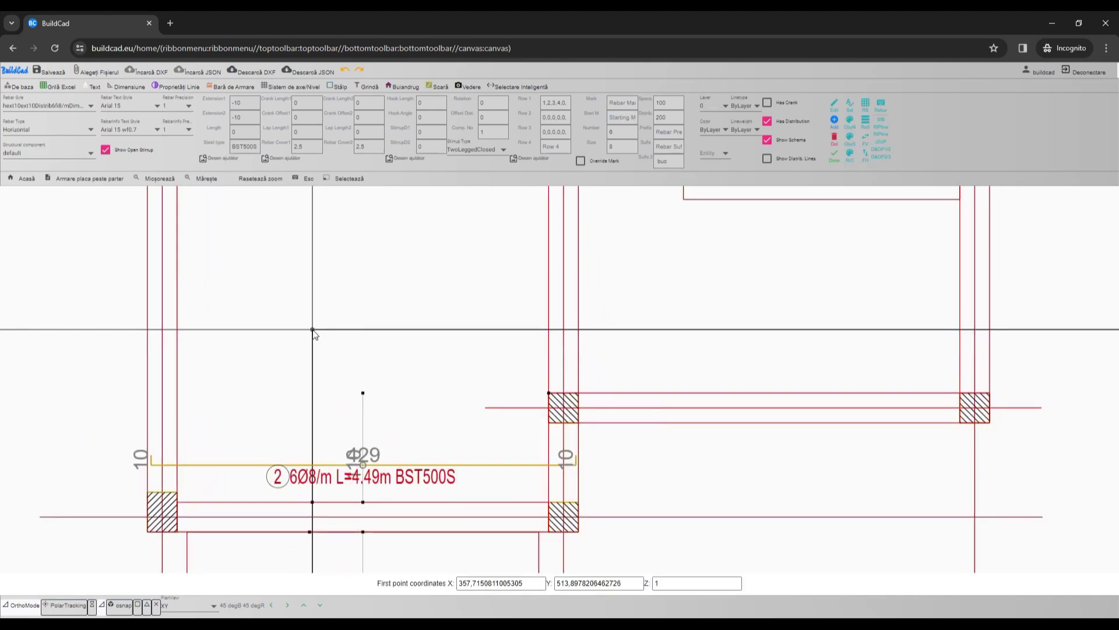
{"action": "left_click", "coordinate": [991, 329]}
Step: Stretch the new rebar's upper distribution end to the opening's lower-left corner and its lower end to the top corner of the column below
{"action": "left_click", "coordinate": [531, 274]}
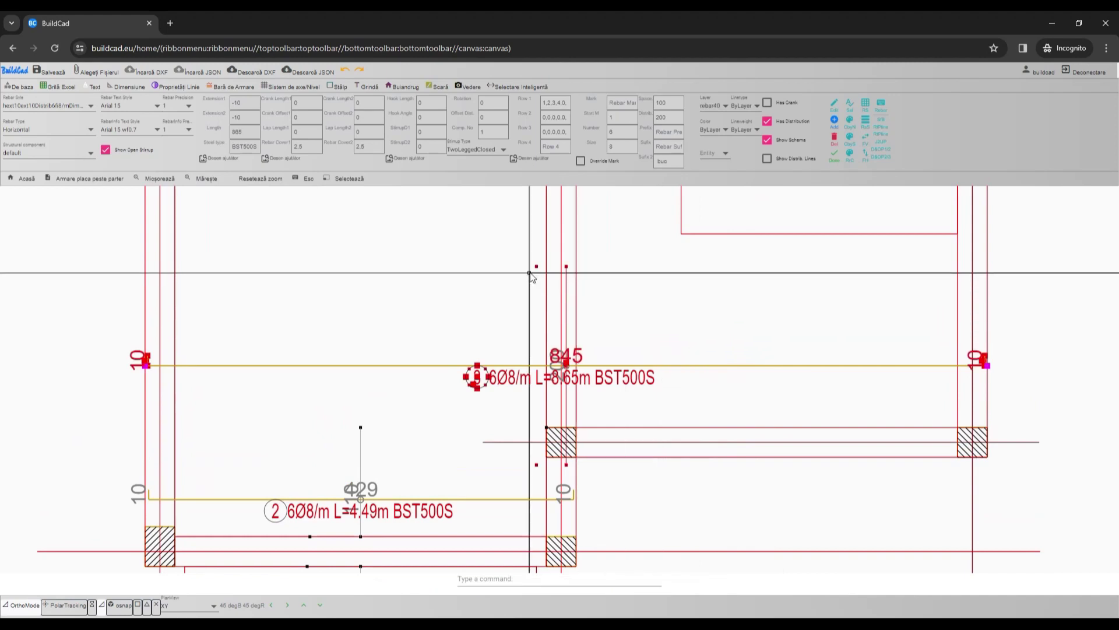
{"action": "left_click", "coordinate": [539, 268]}
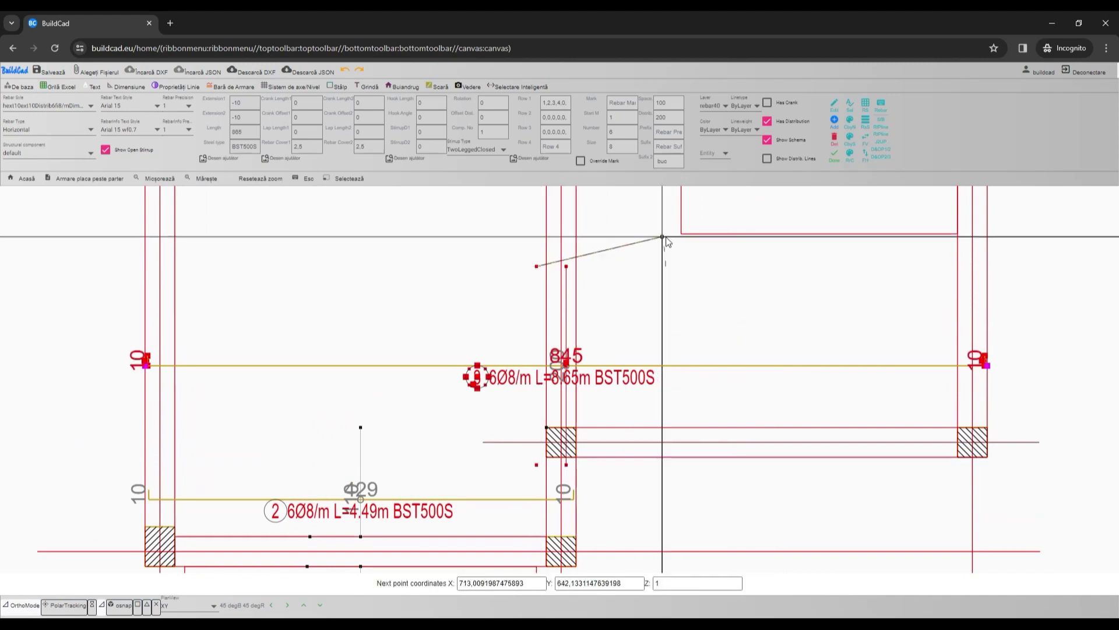
{"action": "left_click", "coordinate": [681, 234]}
{"action": "left_click", "coordinate": [672, 377]}
{"action": "left_click", "coordinate": [663, 361]}
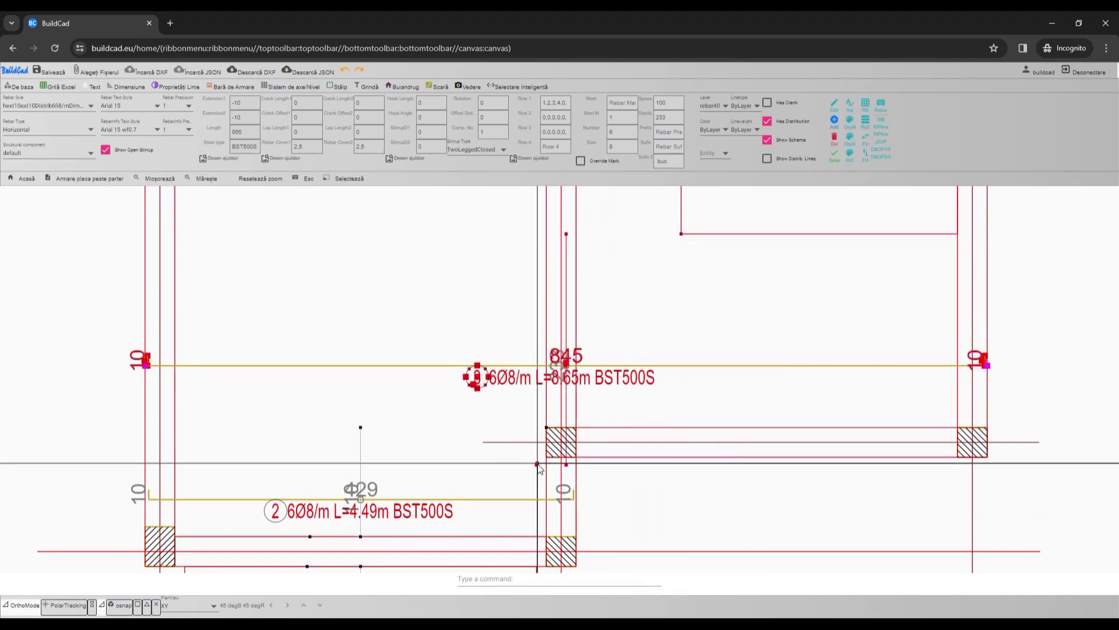
{"action": "left_click", "coordinate": [536, 464]}
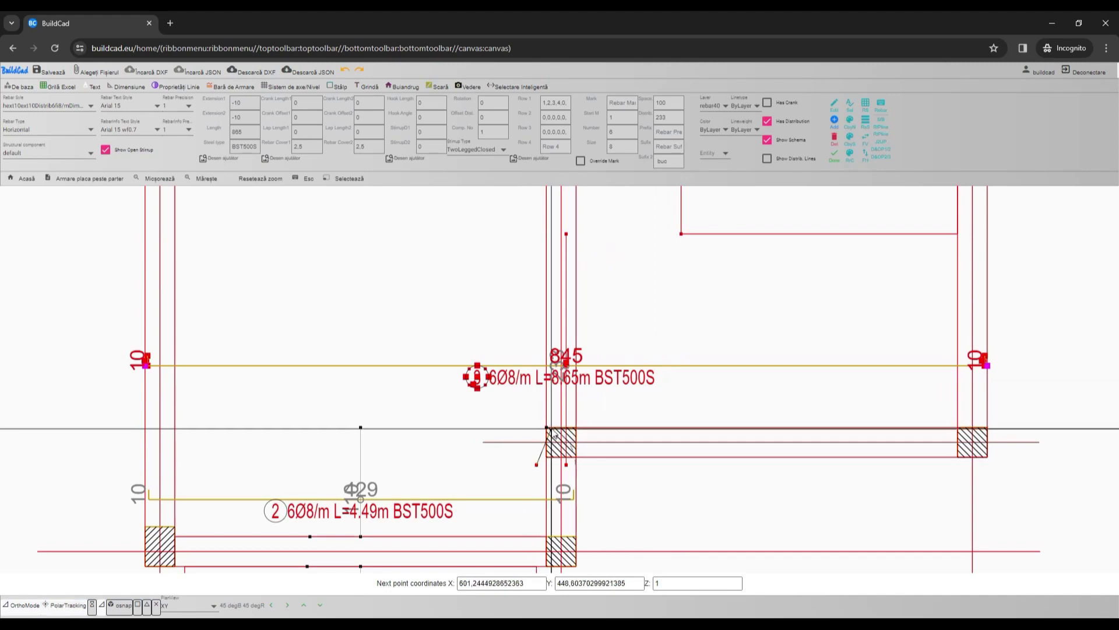
{"action": "left_click", "coordinate": [546, 427]}
Step: Move the long rebar's distribution line so it aligns with the distribution line of rebar 2
{"action": "left_click", "coordinate": [674, 380]}
{"action": "left_click", "coordinate": [633, 330]}
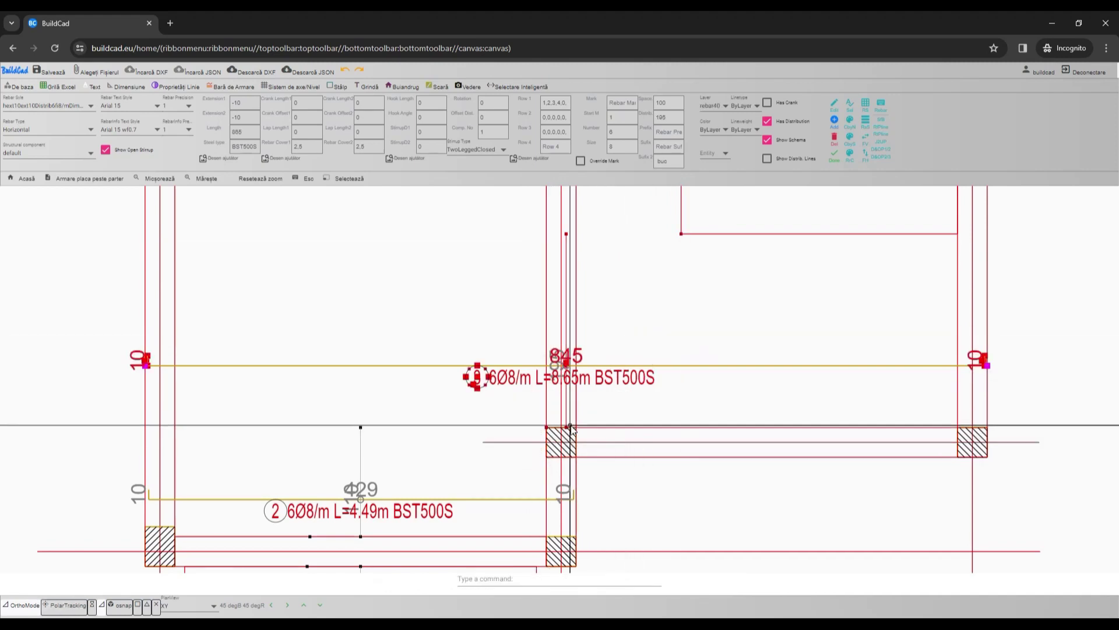
{"action": "left_click", "coordinate": [362, 427]}
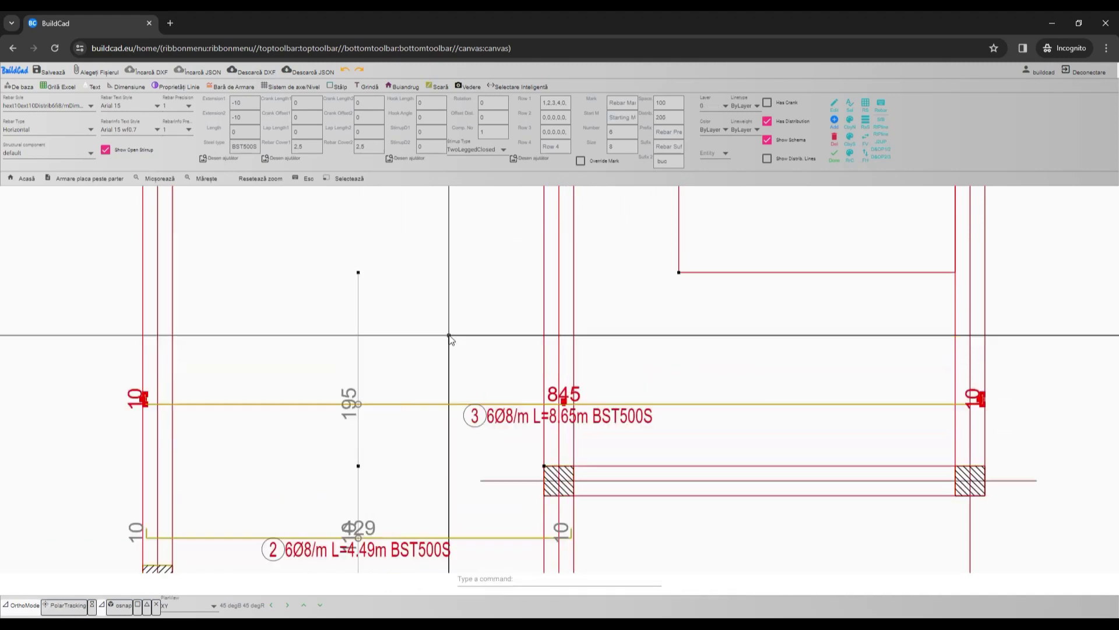
Step: Move the long rebar's label horizontally to the left bay, above the label of rebar 2
{"action": "scroll", "coordinate": [544, 369], "scroll_direction": "down", "scroll_amount": 1}
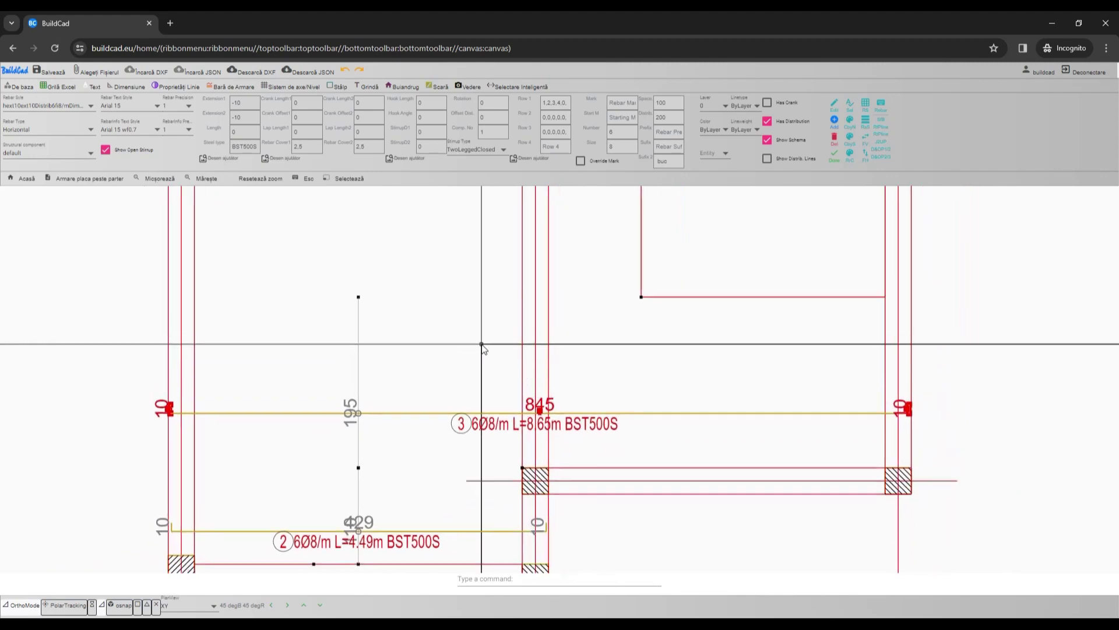
{"action": "middle_click_drag", "start_coordinate": [507, 477], "coordinate": [536, 407]}
{"action": "left_click", "coordinate": [514, 365]}
{"action": "left_click", "coordinate": [503, 352]}
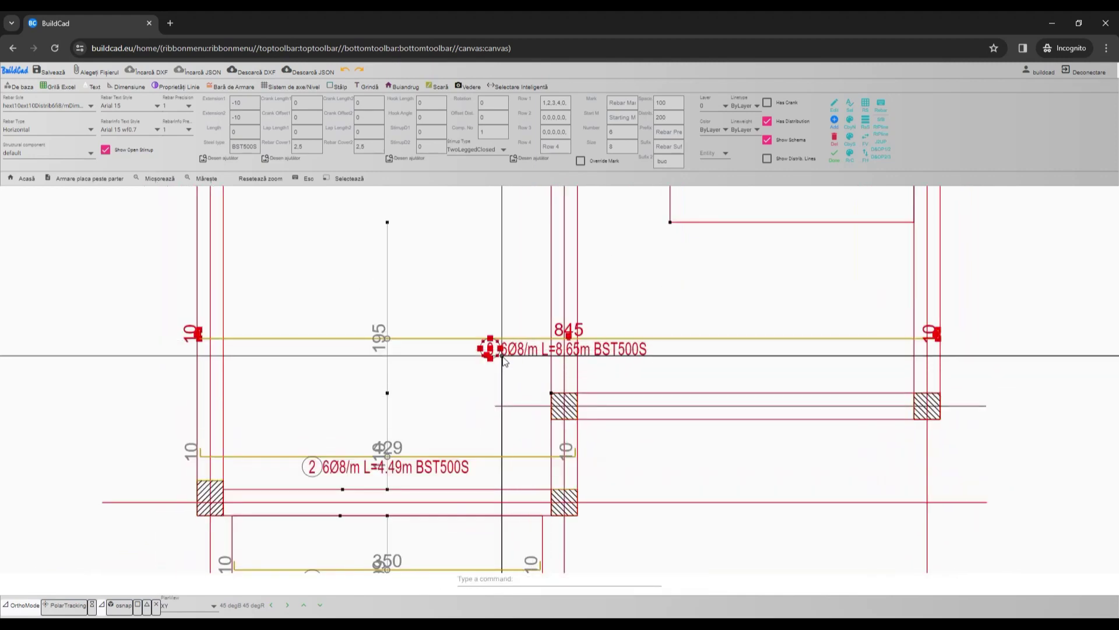
{"action": "type", "text": "mo"}
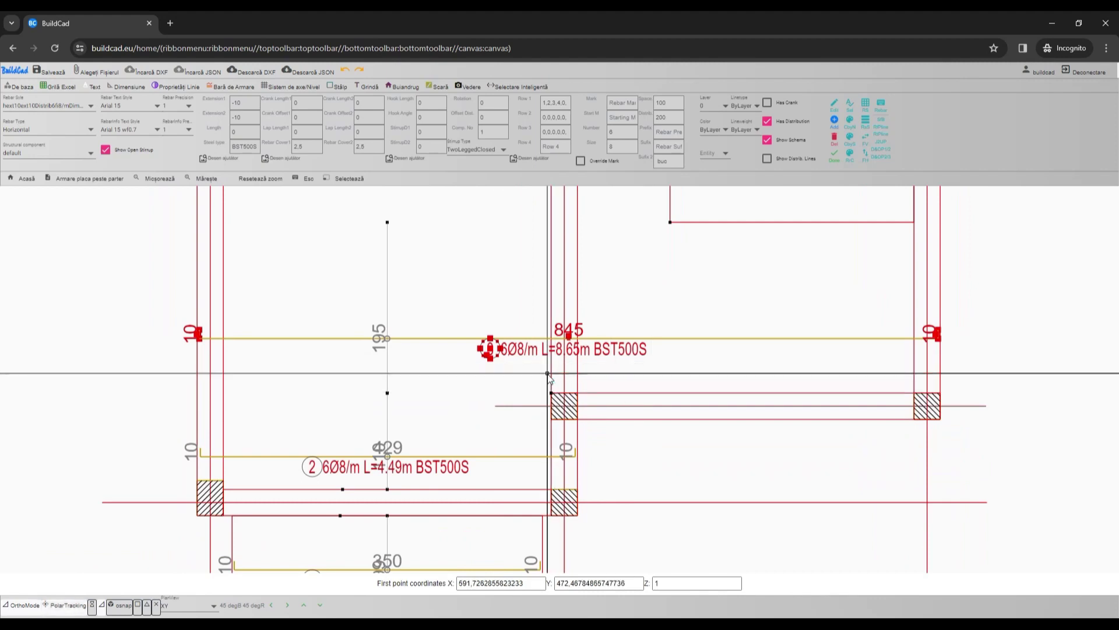
{"action": "left_click", "coordinate": [541, 367]}
{"action": "left_click", "coordinate": [357, 375]}
Step: Copy rebar 2 upward from its lower distribution end to the upper end of rebar 3's distribution
{"action": "scroll", "coordinate": [424, 261], "scroll_direction": "down", "scroll_amount": 1}
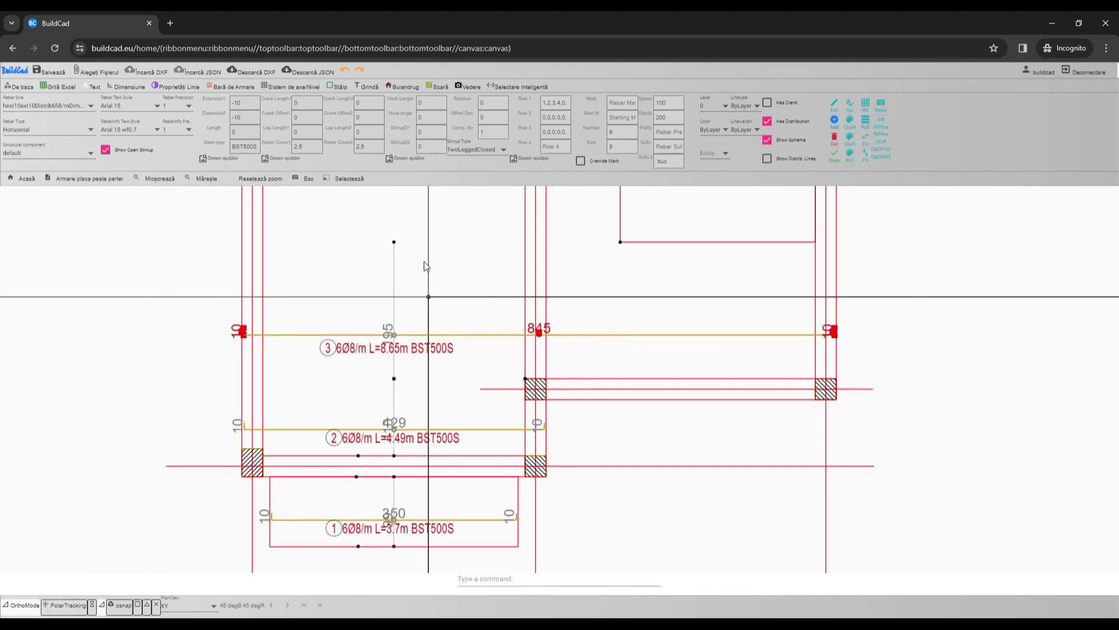
{"action": "middle_click_drag", "start_coordinate": [425, 261], "coordinate": [430, 378]}
{"action": "left_click", "coordinate": [418, 362]}
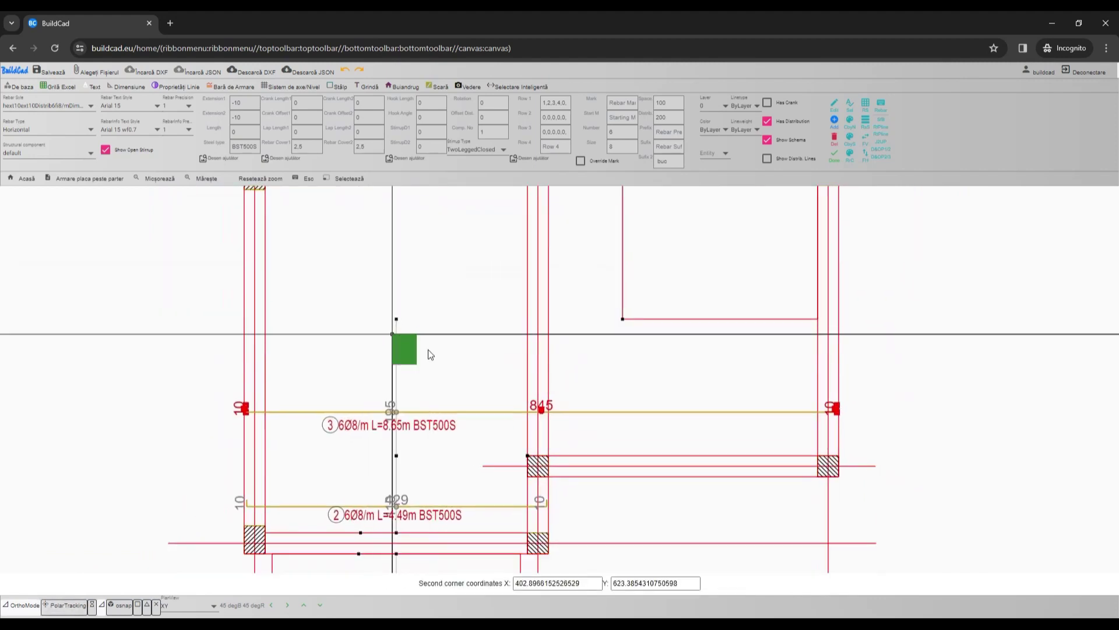
{"action": "left_click", "coordinate": [392, 335]}
{"action": "middle_click_drag", "start_coordinate": [480, 437], "coordinate": [487, 408]}
{"action": "left_click", "coordinate": [468, 477]}
{"action": "left_click", "coordinate": [441, 437]}
{"action": "type", "text": "cop"}
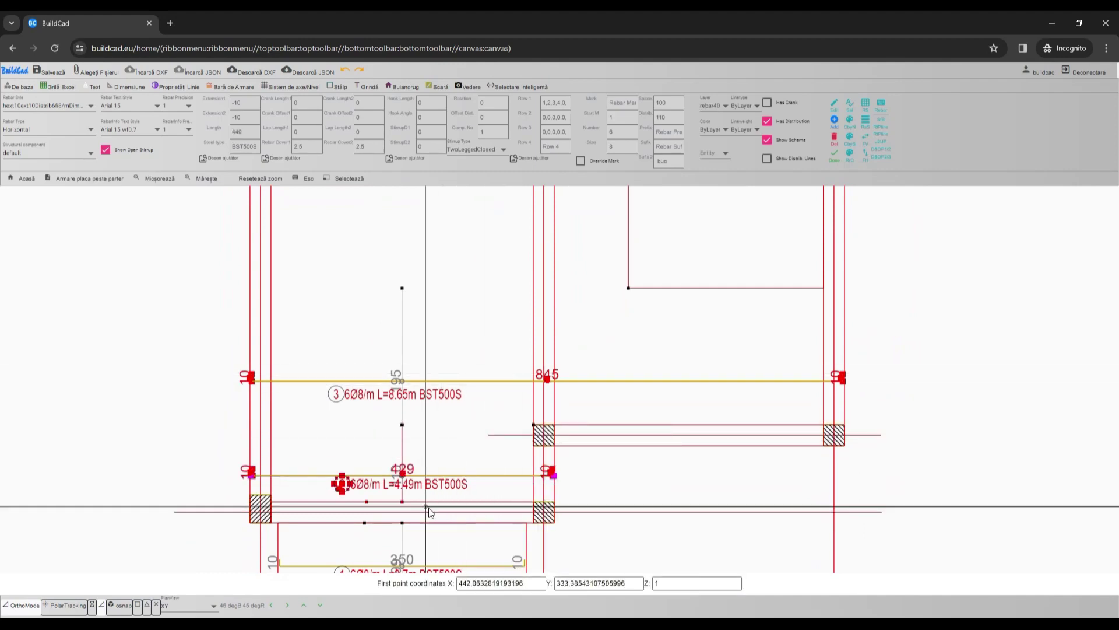
{"action": "left_click", "coordinate": [404, 506]}
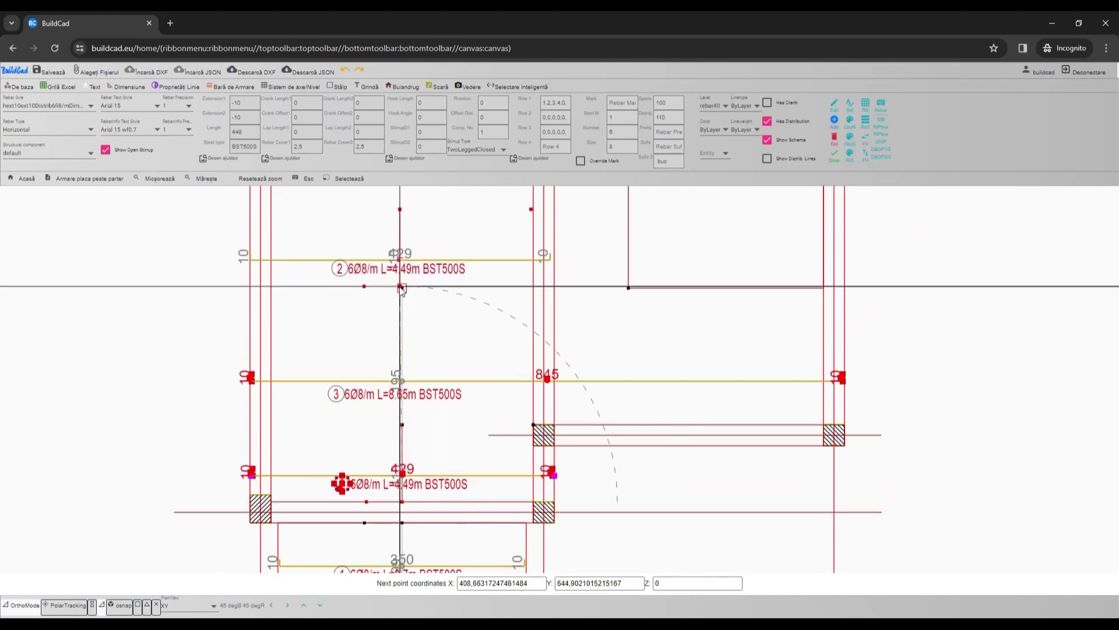
{"action": "left_click", "coordinate": [402, 287]}
Step: Stretch the copied rebar's upper distribution end to the bottom corner of the column on the middle horizontal beam
{"action": "middle_click_drag", "start_coordinate": [517, 246], "coordinate": [526, 326]}
{"action": "left_click", "coordinate": [445, 327]}
{"action": "left_click", "coordinate": [405, 308]}
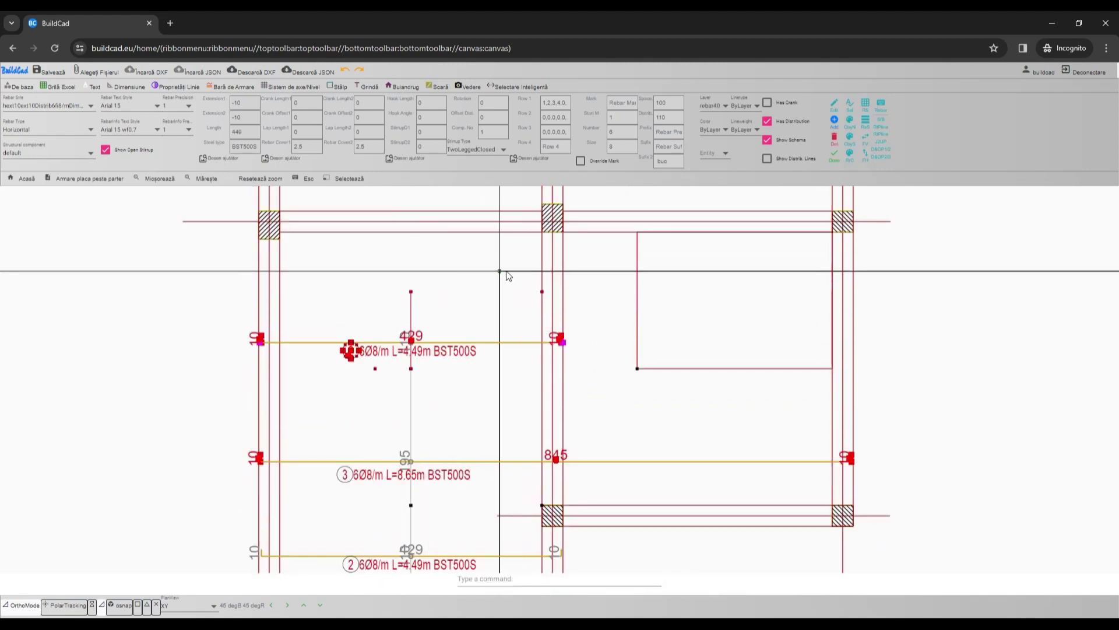
{"action": "left_click", "coordinate": [542, 291]}
{"action": "left_click", "coordinate": [540, 233]}
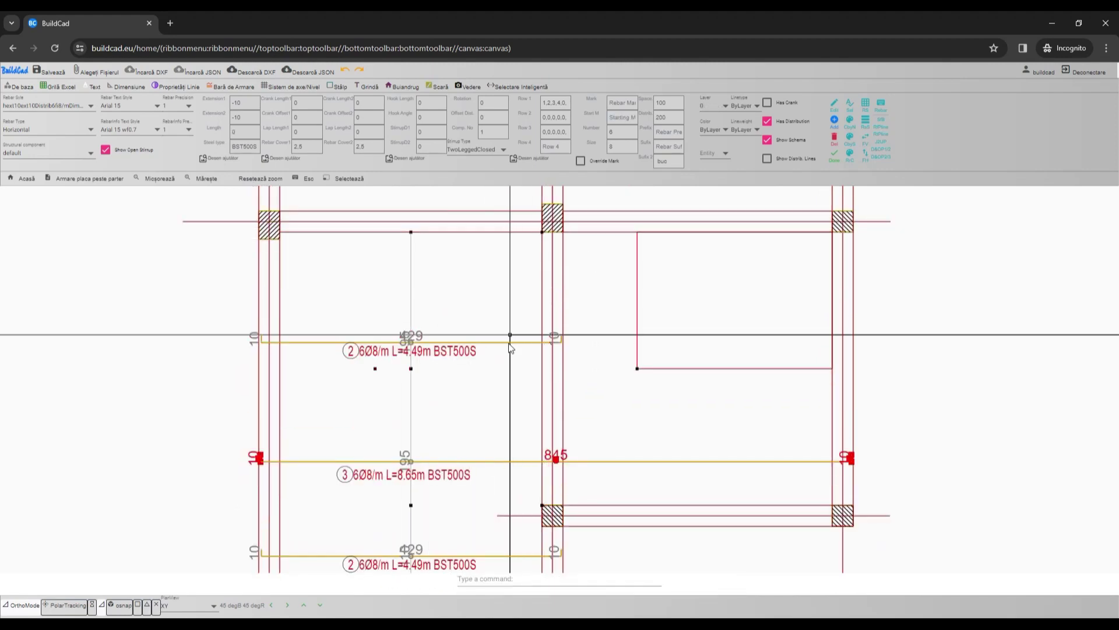
Step: Extend the copied rebar's right end to the left edge of the slab opening
{"action": "left_click", "coordinate": [564, 342]}
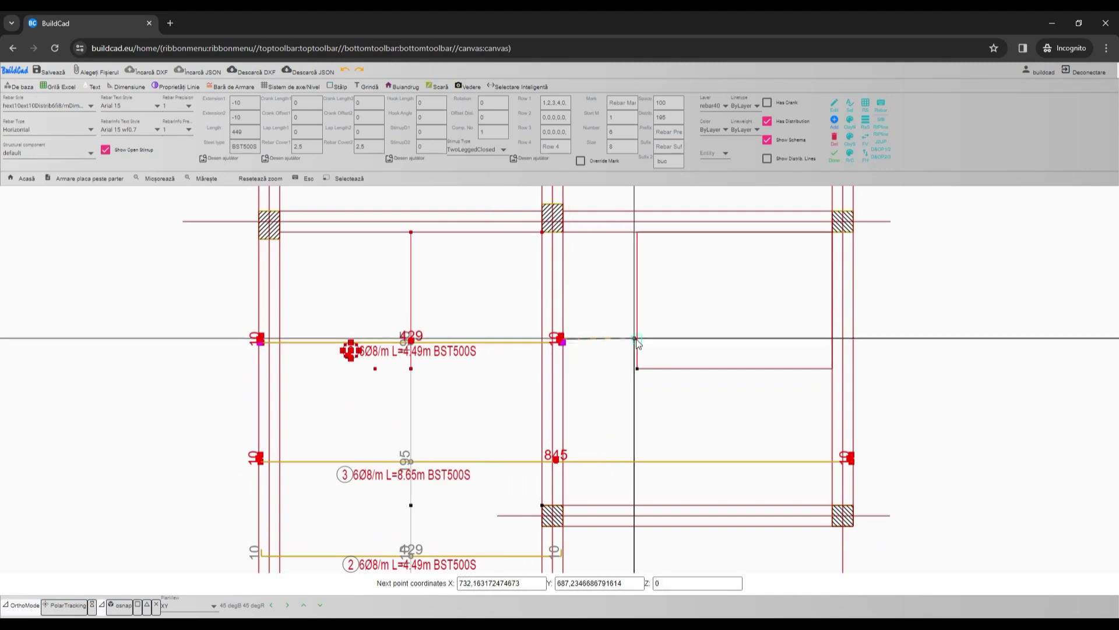
{"action": "left_click", "coordinate": [637, 338]}
{"action": "key", "text": "Escape"}
Step: Copy rebar 3 upward from its lower distribution end to the upper edge of the middle horizontal beam
{"action": "middle_click_drag", "start_coordinate": [466, 210], "coordinate": [452, 322]}
{"action": "scroll", "coordinate": [440, 309], "scroll_direction": "down", "scroll_amount": 1}
{"action": "scroll", "coordinate": [452, 323], "scroll_direction": "down", "scroll_amount": 2}
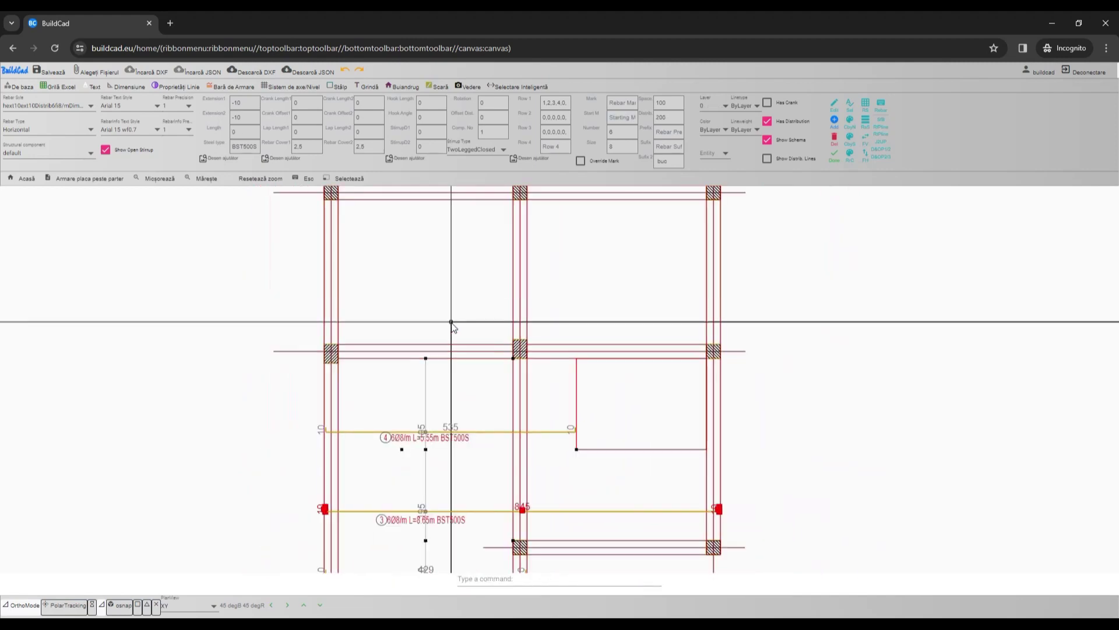
{"action": "scroll", "coordinate": [465, 367], "scroll_direction": "up", "scroll_amount": 1}
{"action": "middle_click_drag", "start_coordinate": [490, 403], "coordinate": [498, 342]}
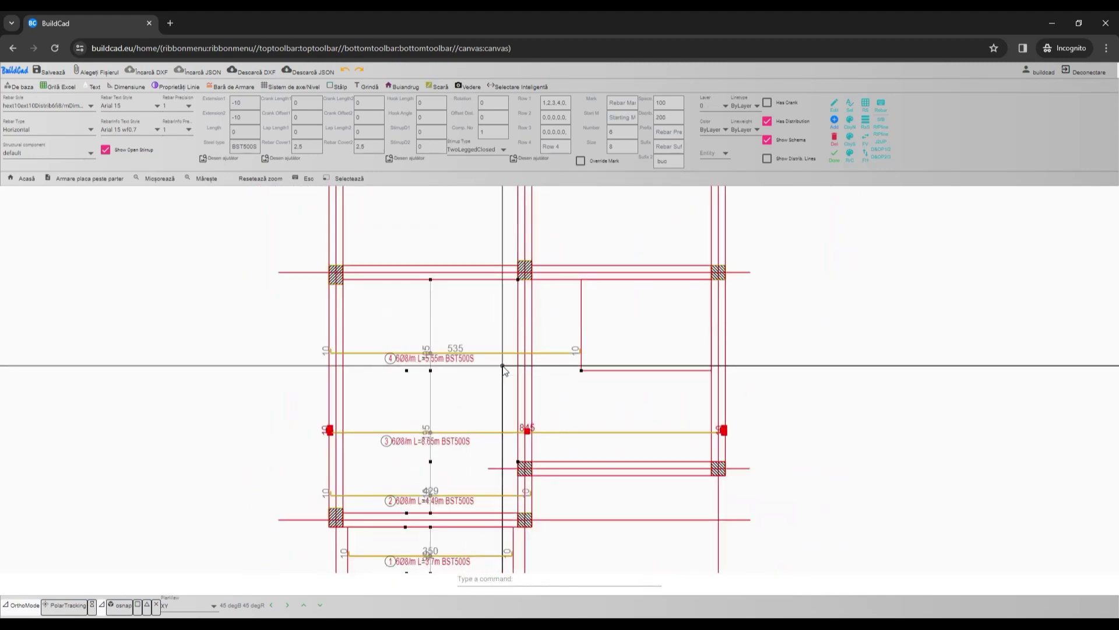
{"action": "left_click", "coordinate": [482, 411]}
{"action": "left_click", "coordinate": [527, 355]}
{"action": "type", "text": "Copy"}
{"action": "key", "text": "Return"}
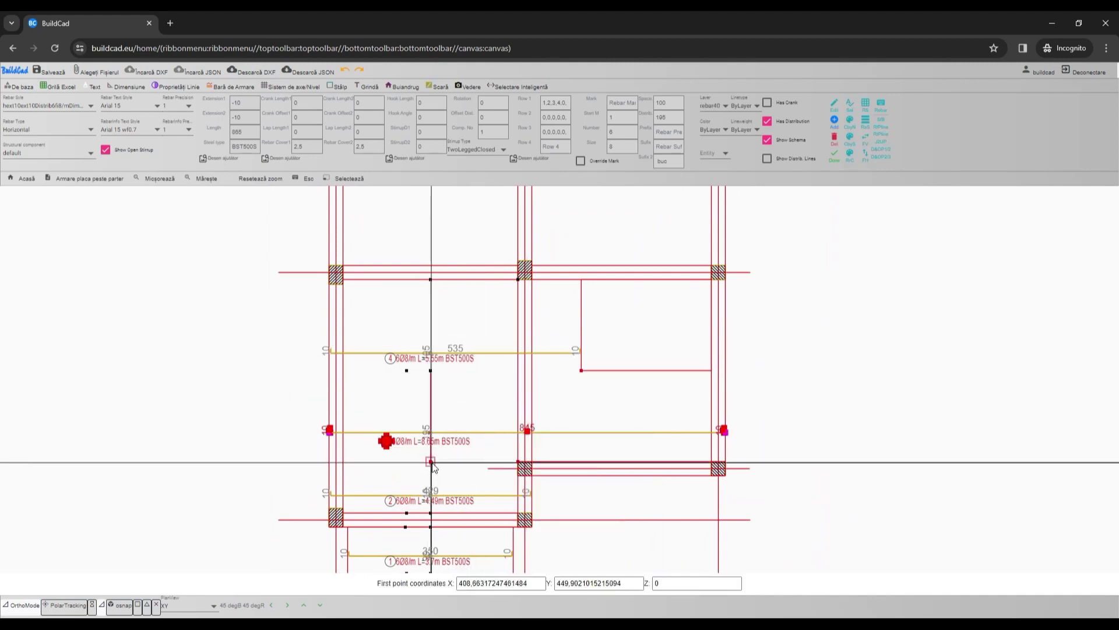
{"action": "left_click", "coordinate": [431, 461]}
{"action": "left_click", "coordinate": [431, 265]}
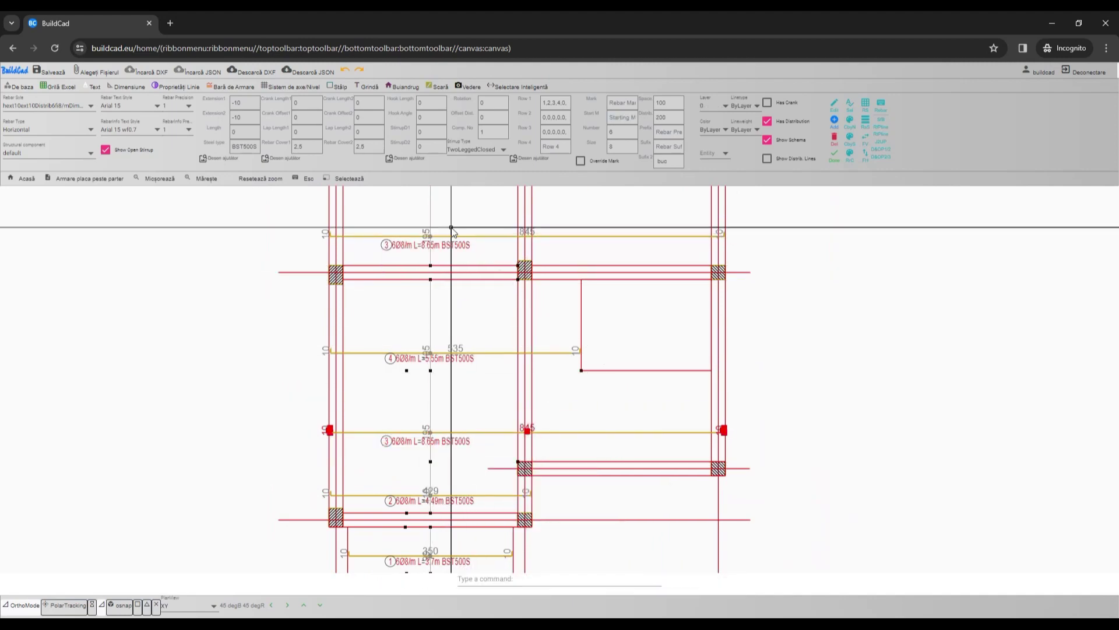
Step: Stretch the upper rebar's top distribution end to the lower edge of the topmost horizontal beam
{"action": "middle_click_drag", "start_coordinate": [452, 227], "coordinate": [442, 356]}
{"action": "left_click", "coordinate": [447, 322]}
{"action": "left_click", "coordinate": [415, 292]}
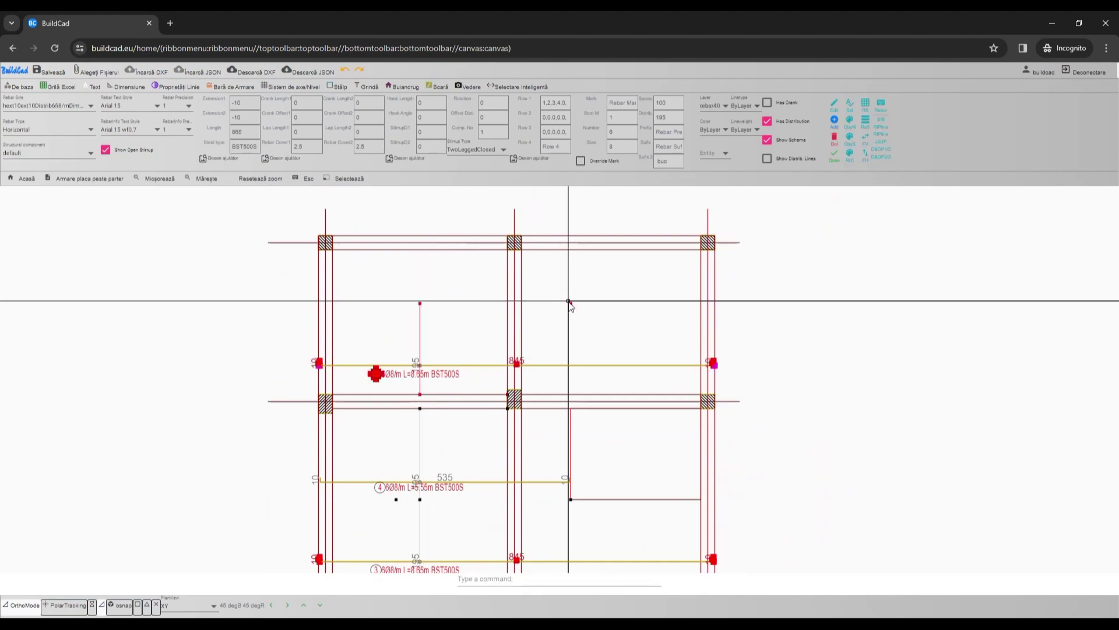
{"action": "left_click", "coordinate": [569, 303]}
{"action": "key", "text": "Escape"}
Step: Display the distribution lines of all rebars to examine the slab coverage, and hide them again
{"action": "scroll", "coordinate": [446, 268], "scroll_direction": "down", "scroll_amount": 5}
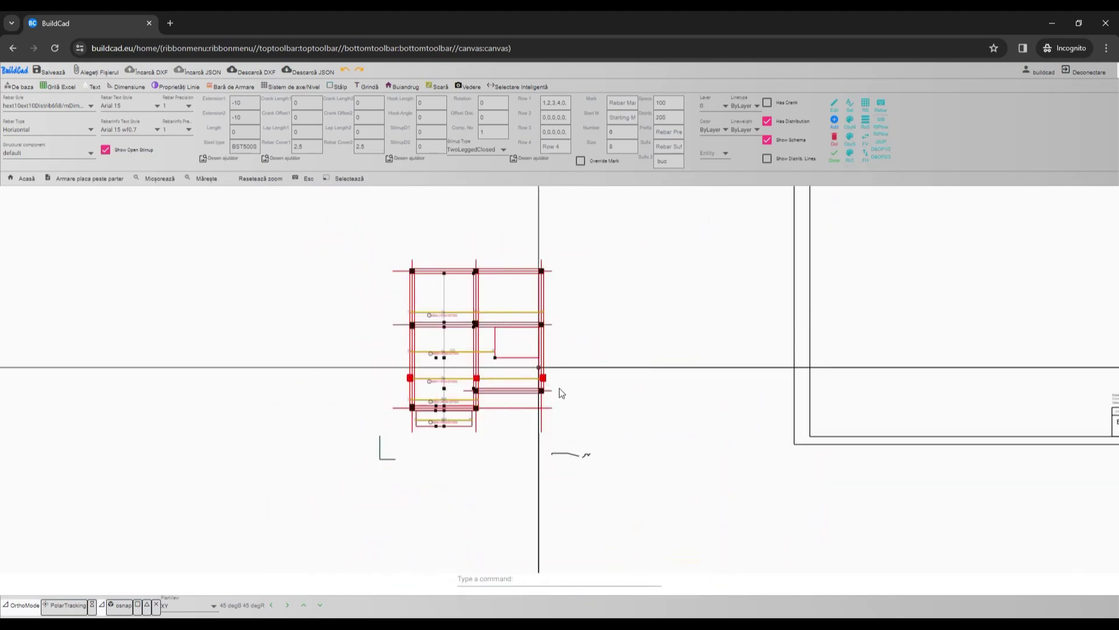
{"action": "scroll", "coordinate": [602, 458], "scroll_direction": "up", "scroll_amount": 1}
{"action": "left_click", "coordinate": [600, 464]}
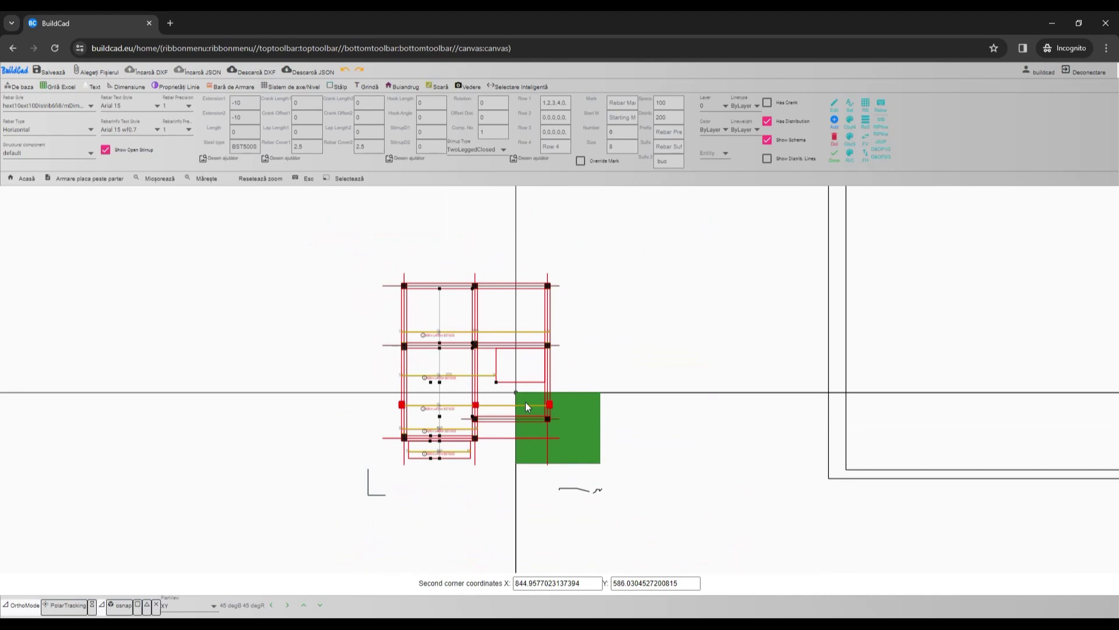
{"action": "left_click", "coordinate": [376, 256]}
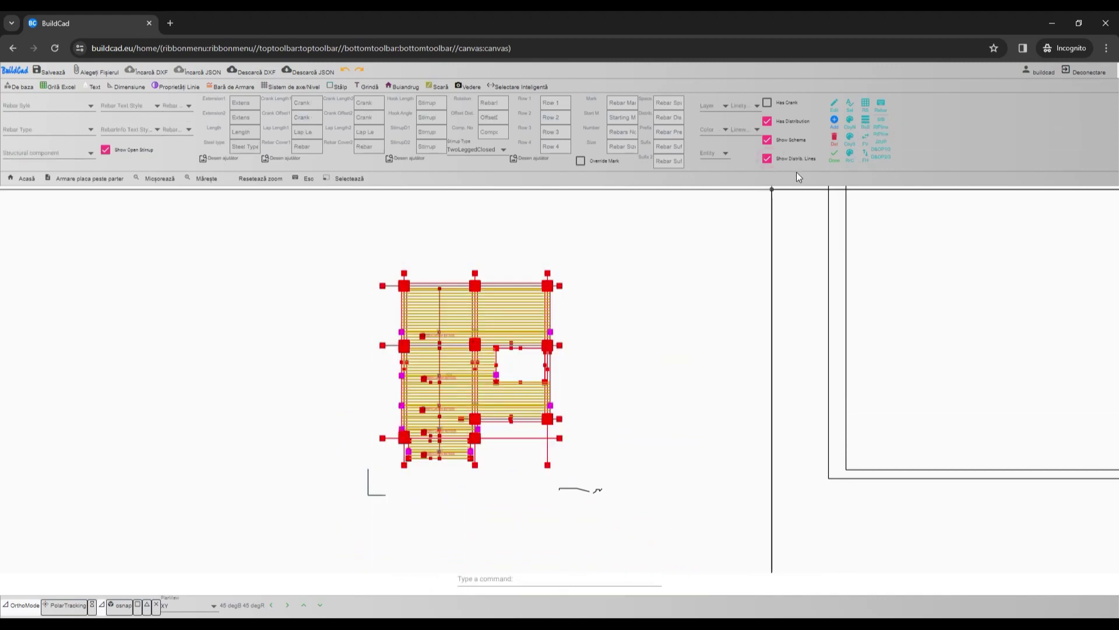
{"action": "scroll", "coordinate": [527, 365], "scroll_direction": "up", "scroll_amount": 3}
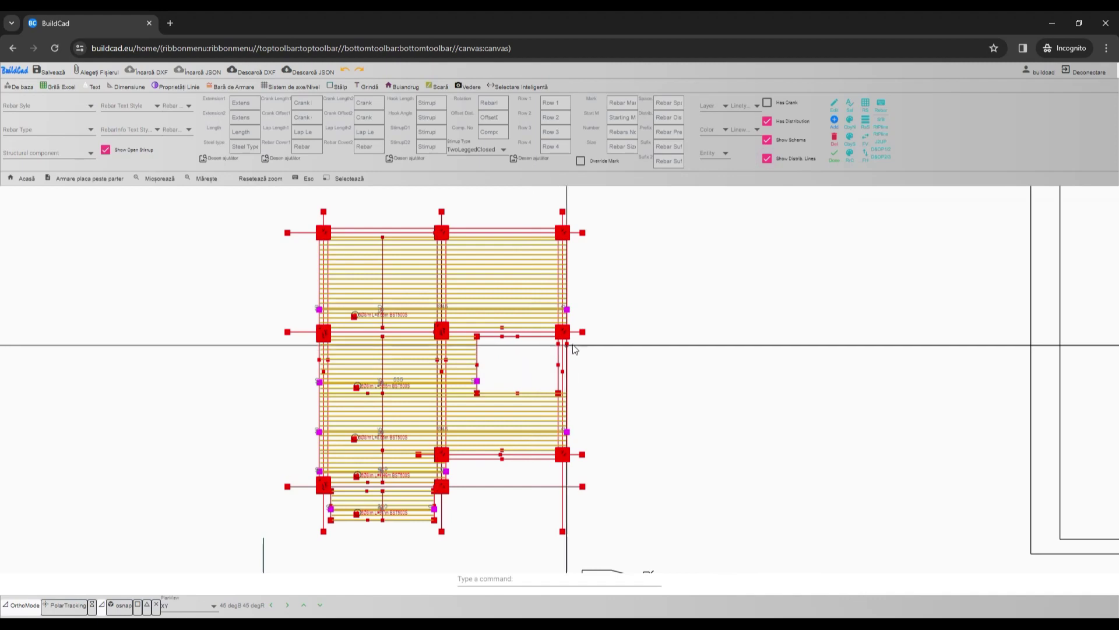
{"action": "left_click", "coordinate": [776, 159]}
Step: Draw a vertical rebar in the vext10ext10 distribution style spanning 998 in the left bay, from the small slab's lower edge to the topmost beam
{"action": "scroll", "coordinate": [408, 431], "scroll_direction": "up", "scroll_amount": 5}
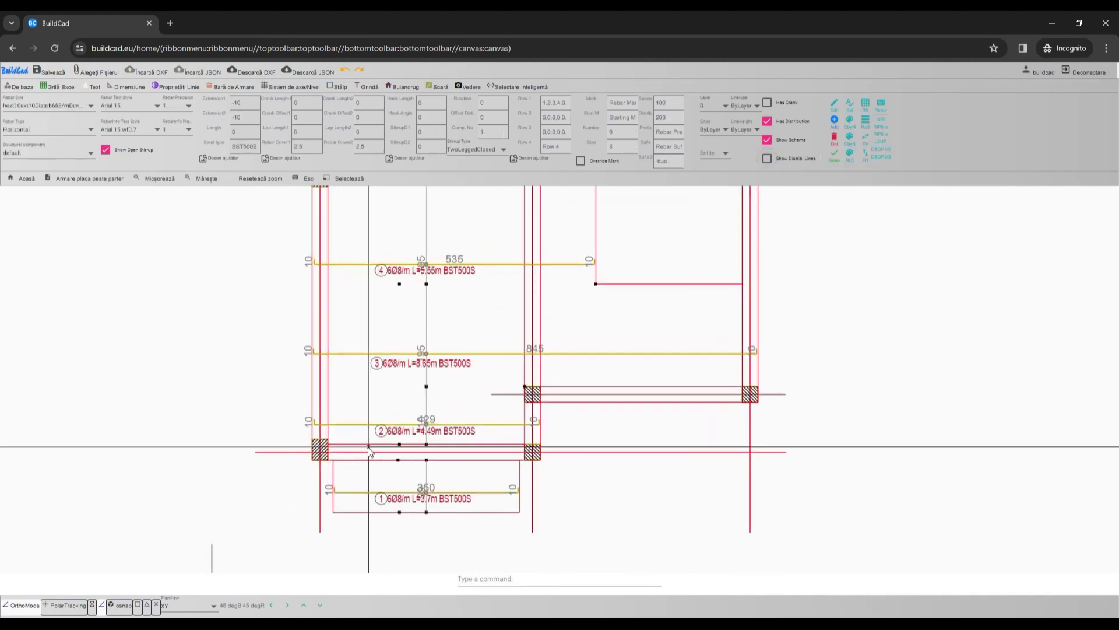
{"action": "left_click", "coordinate": [53, 114]}
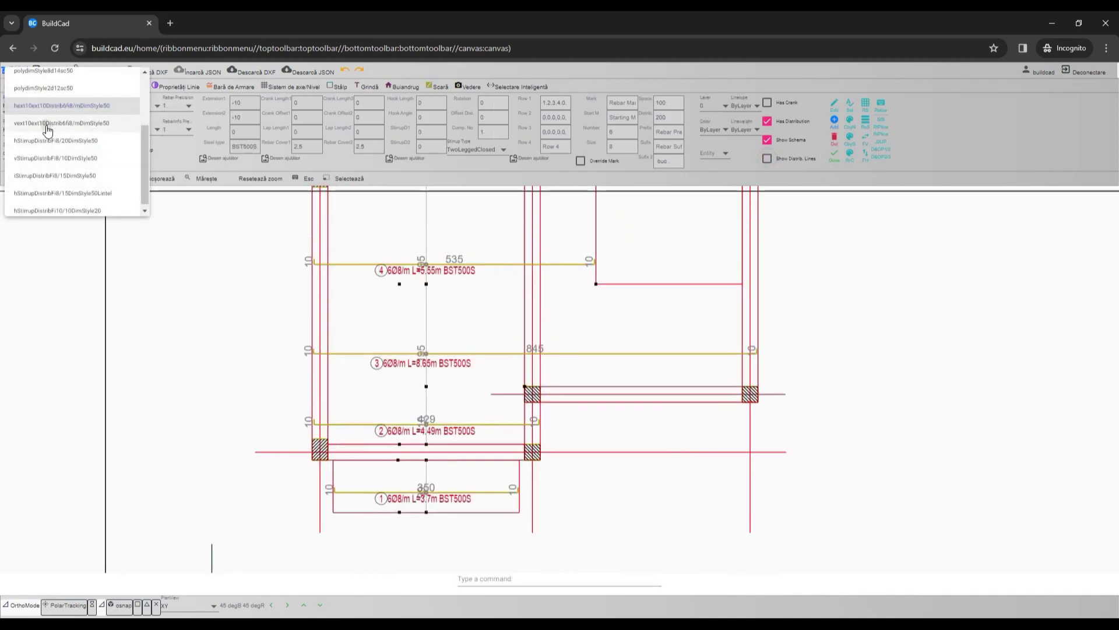
{"action": "left_click", "coordinate": [47, 126]}
{"action": "scroll", "coordinate": [350, 519], "scroll_direction": "up", "scroll_amount": 2}
{"action": "type", "text": "re"}
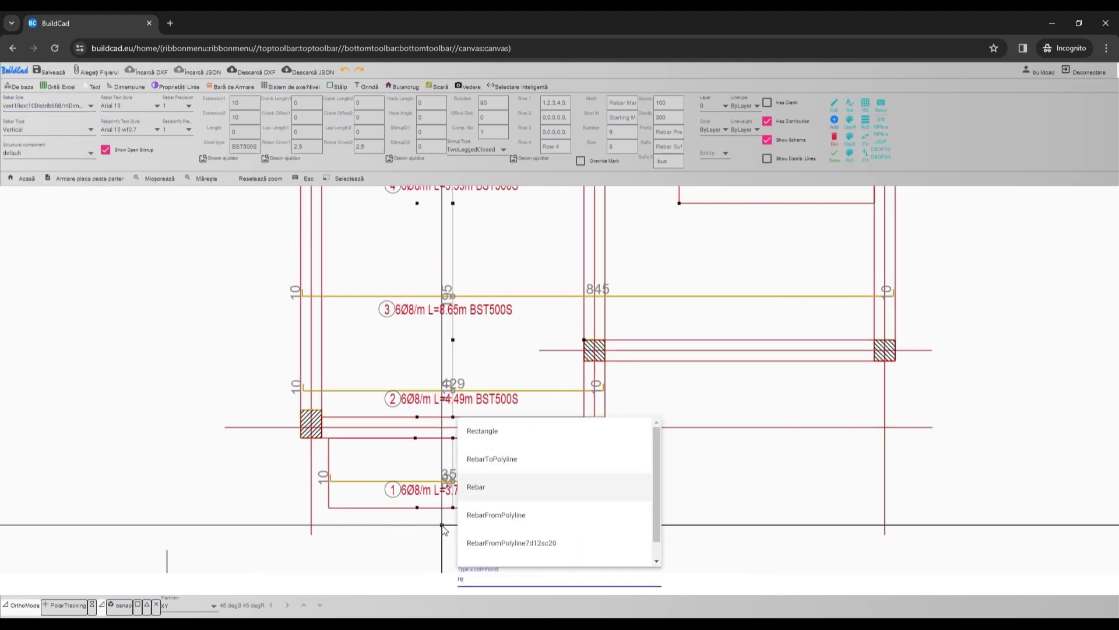
{"action": "key", "text": "Return"}
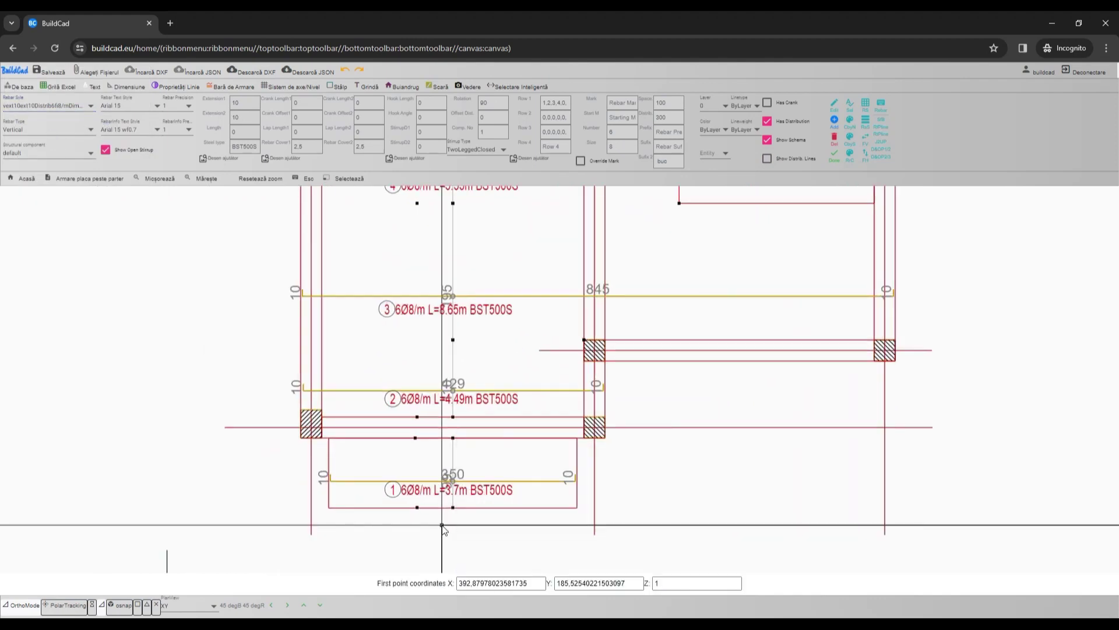
{"action": "left_click", "coordinate": [358, 506]}
{"action": "scroll", "coordinate": [456, 453], "scroll_direction": "down", "scroll_amount": 1}
{"action": "middle_click_drag", "start_coordinate": [408, 285], "coordinate": [395, 388]}
{"action": "middle_click_drag", "start_coordinate": [375, 198], "coordinate": [369, 391]}
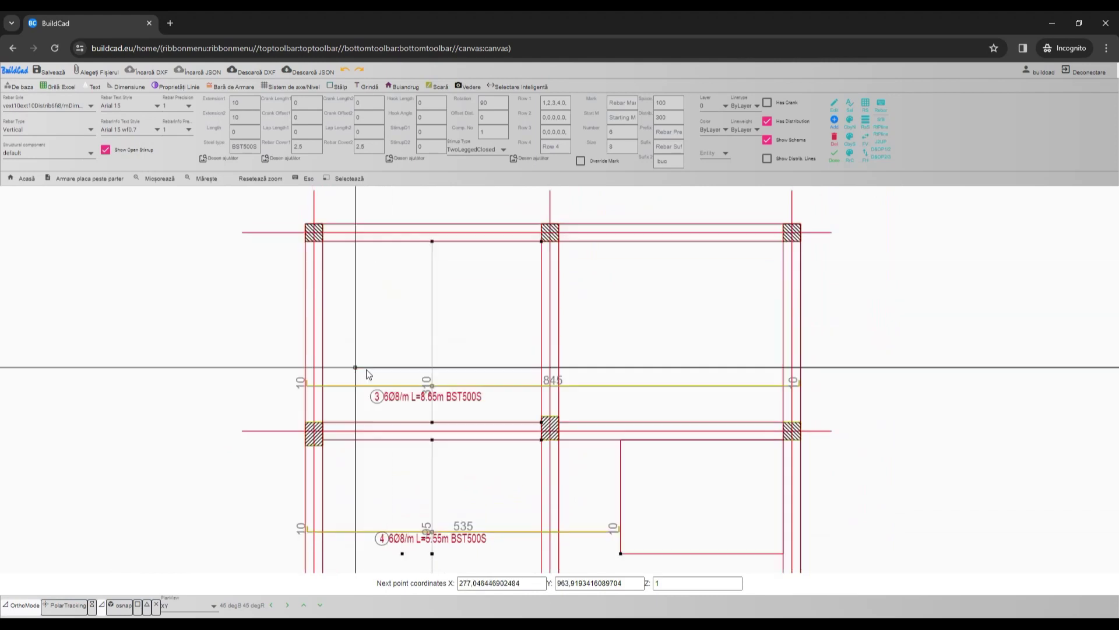
{"action": "left_click", "coordinate": [353, 232]}
{"action": "key", "text": "Return"}
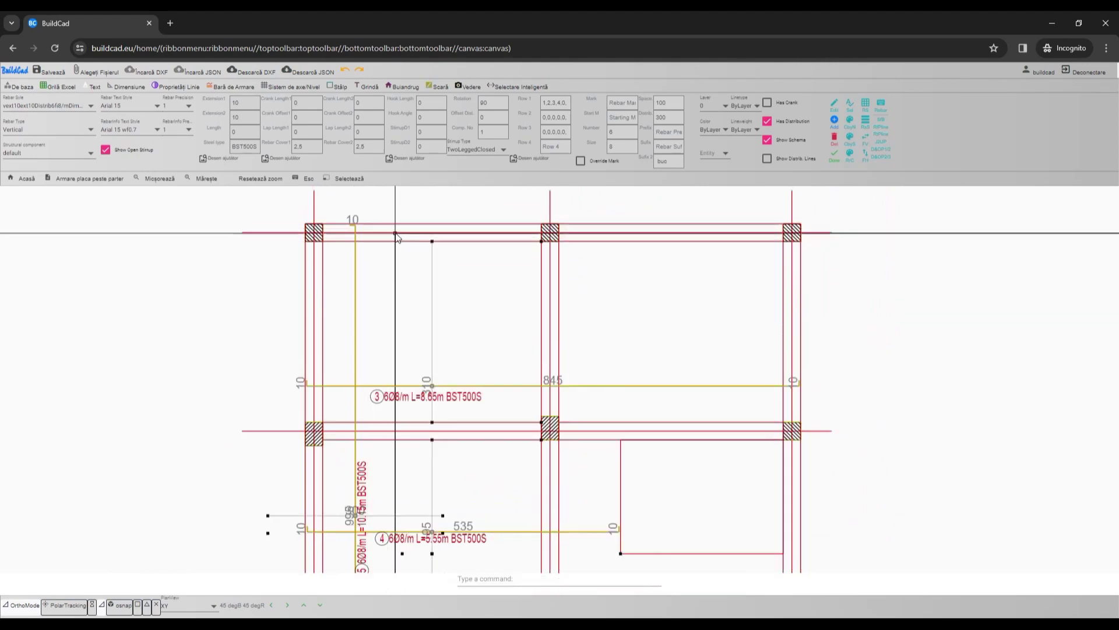
Step: Stretch both distribution ends of vertical rebar 5 to the inner faces of the left and middle vertical beams
{"action": "scroll", "coordinate": [390, 241], "scroll_direction": "down", "scroll_amount": 2}
{"action": "middle_click_drag", "start_coordinate": [371, 517], "coordinate": [387, 452]}
{"action": "scroll", "coordinate": [391, 420], "scroll_direction": "up", "scroll_amount": 5}
{"action": "left_click", "coordinate": [414, 386]}
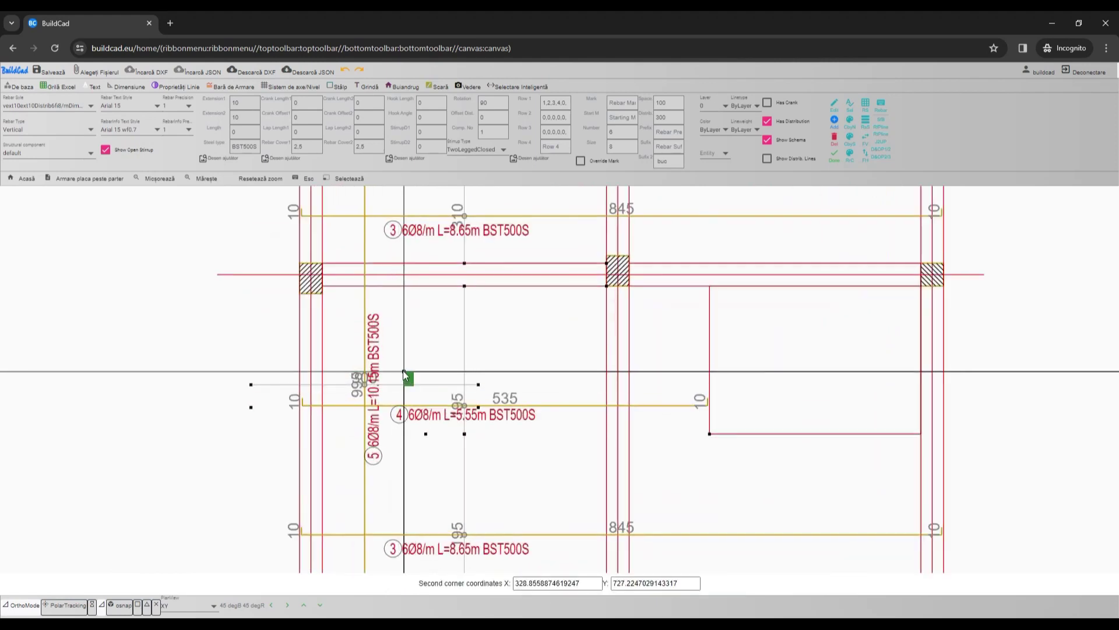
{"action": "left_click", "coordinate": [404, 370]}
{"action": "left_click", "coordinate": [250, 407]}
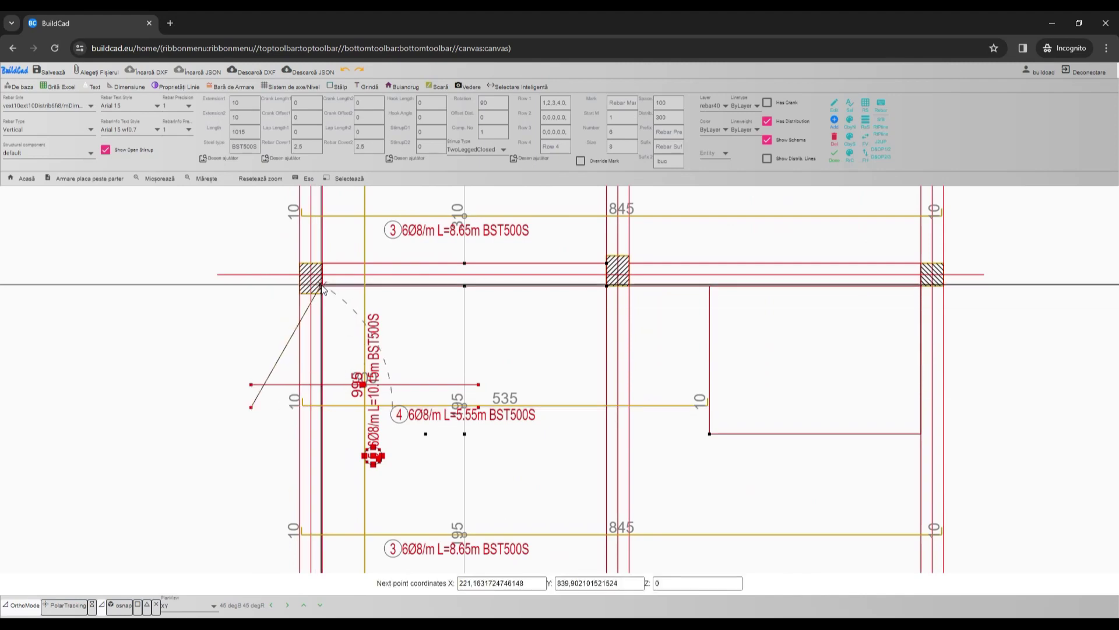
{"action": "left_click", "coordinate": [323, 286]}
{"action": "left_click", "coordinate": [414, 389]}
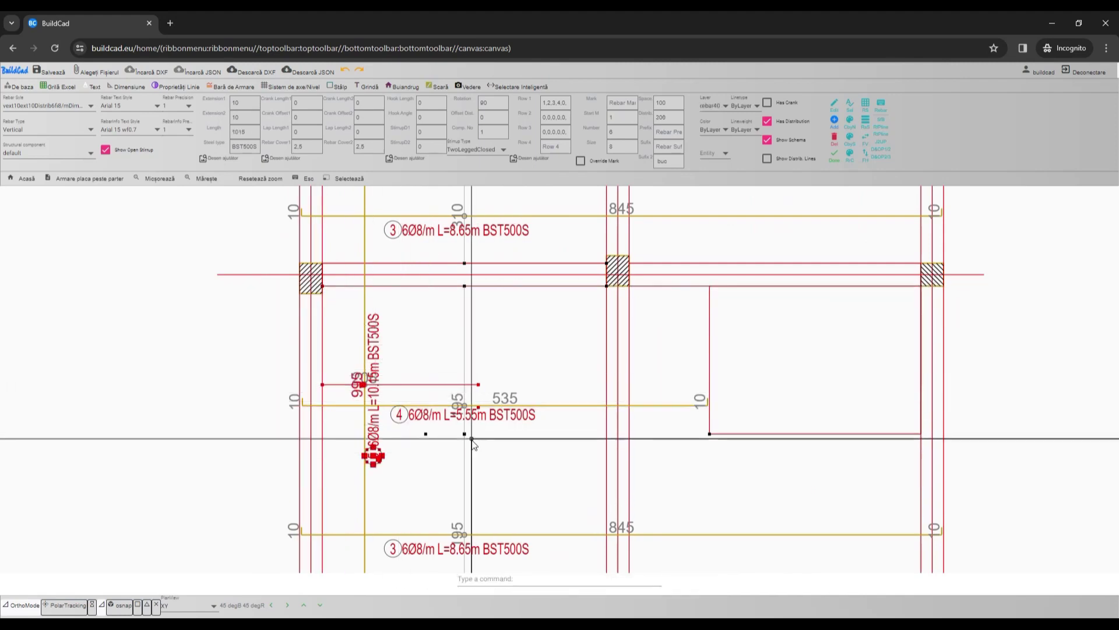
{"action": "scroll", "coordinate": [504, 448], "scroll_direction": "up", "scroll_amount": 1}
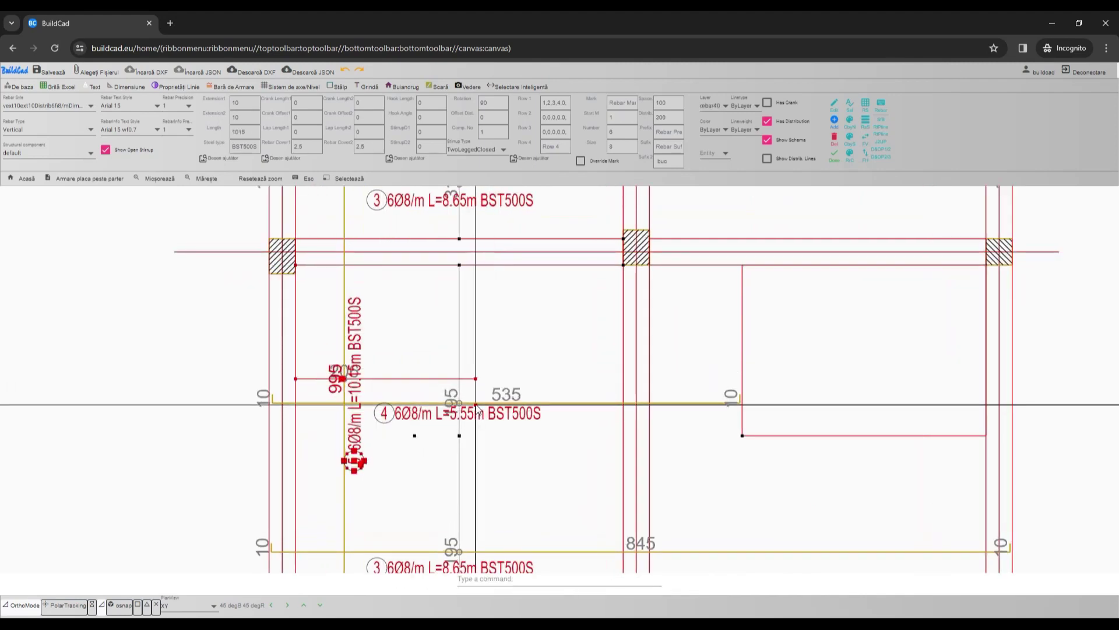
{"action": "left_click", "coordinate": [475, 405]}
{"action": "left_click", "coordinate": [624, 265]}
{"action": "scroll", "coordinate": [403, 381], "scroll_direction": "up", "scroll_amount": 2}
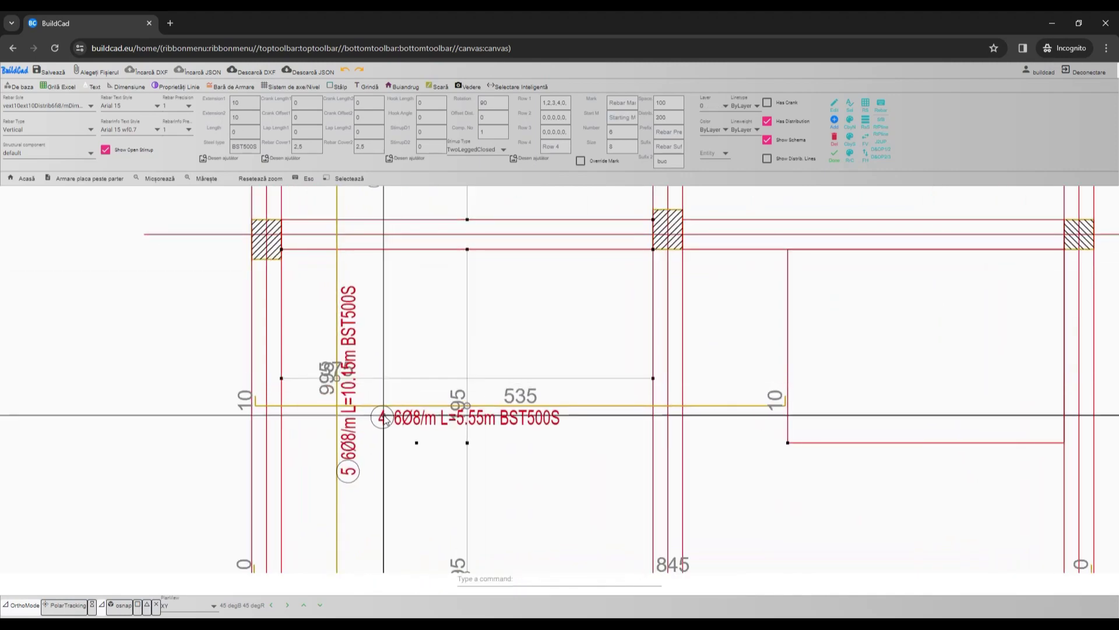
Step: Draw a vertical rebar 8.05 m long between the middle beam and the opening, from the lower right beam's lower edge to the topmost beam's upper edge
{"action": "scroll", "coordinate": [385, 418], "scroll_direction": "down", "scroll_amount": 4}
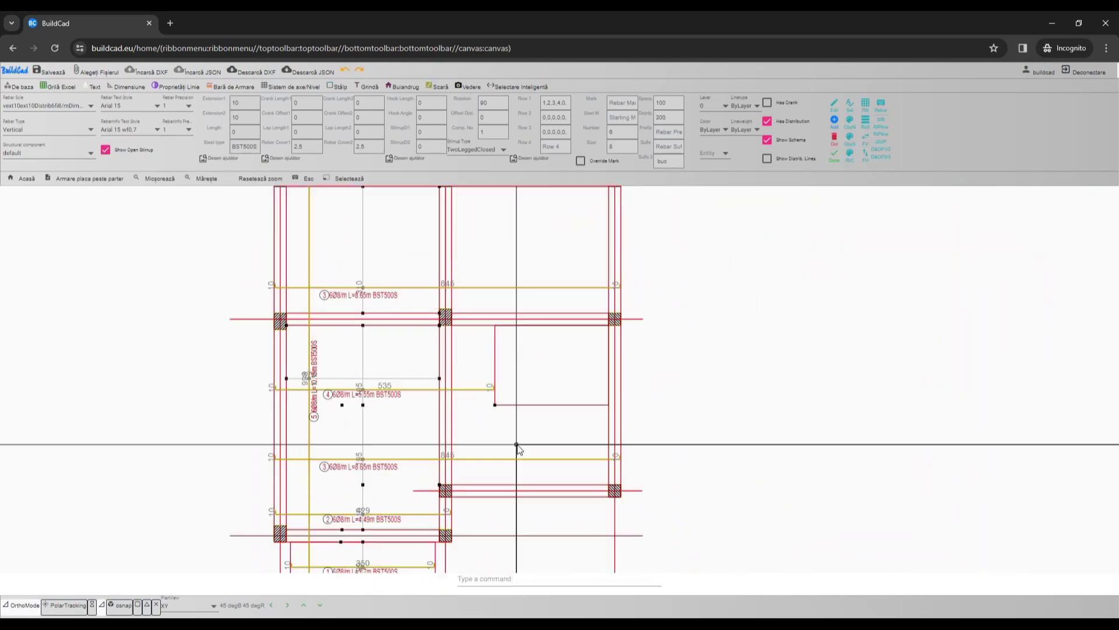
{"action": "type", "text": "re"}
{"action": "key", "text": "Return"}
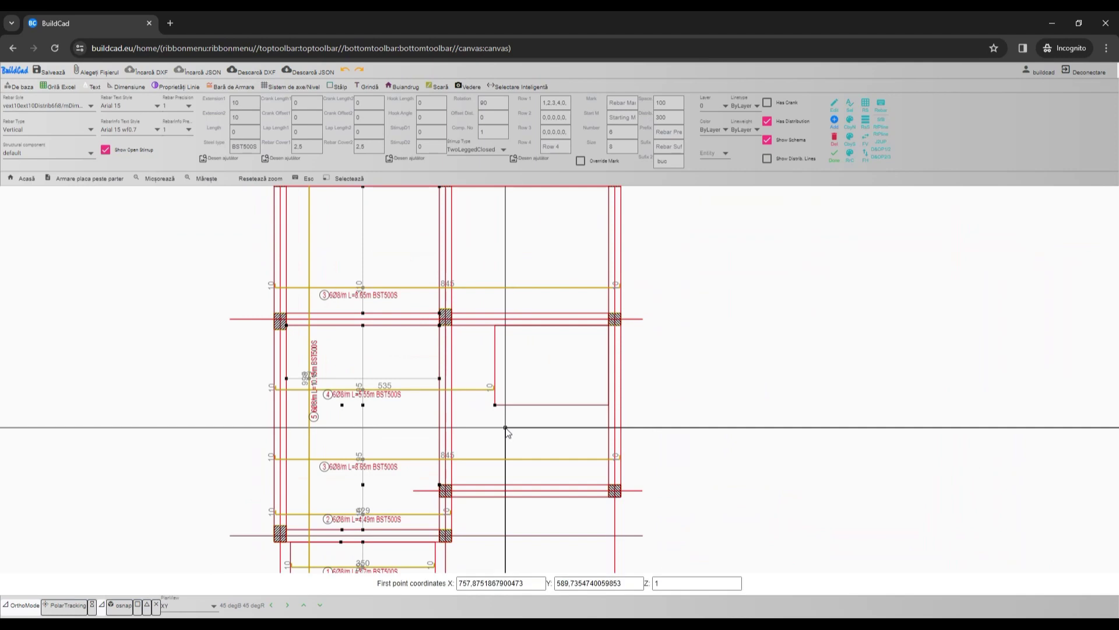
{"action": "left_click", "coordinate": [471, 495]}
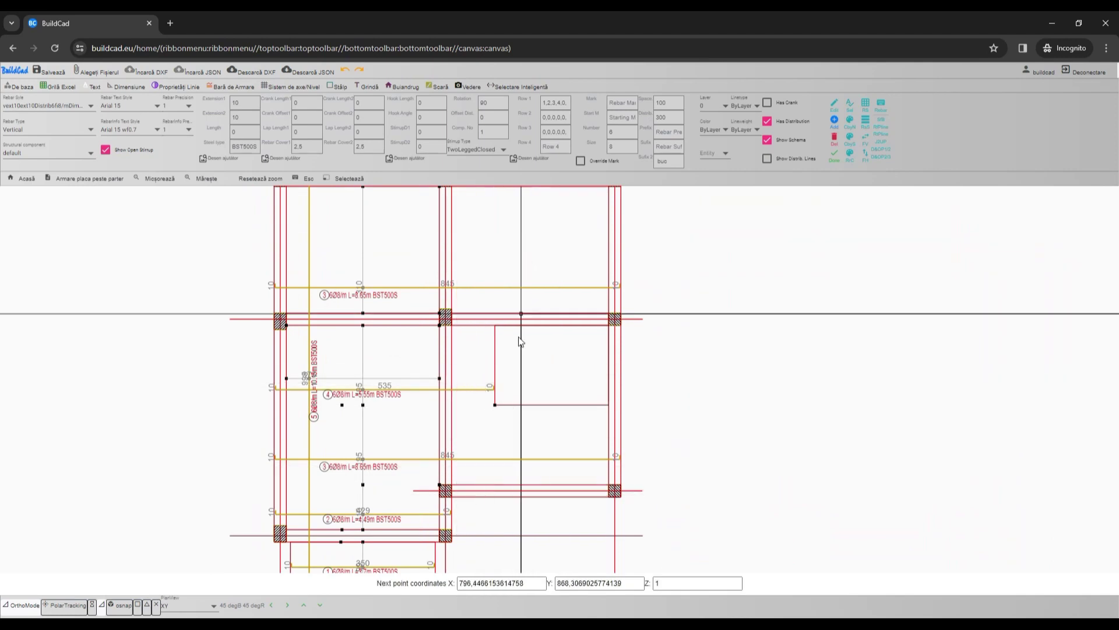
{"action": "middle_click_drag", "start_coordinate": [483, 195], "coordinate": [468, 292]}
{"action": "left_click", "coordinate": [461, 293]}
{"action": "middle_click_drag", "start_coordinate": [469, 482], "coordinate": [450, 382]}
Step: Stretch rebar 6's distribution ends to the middle vertical beam's right face and the opening's left edge
{"action": "scroll", "coordinate": [448, 380], "scroll_direction": "up", "scroll_amount": 10}
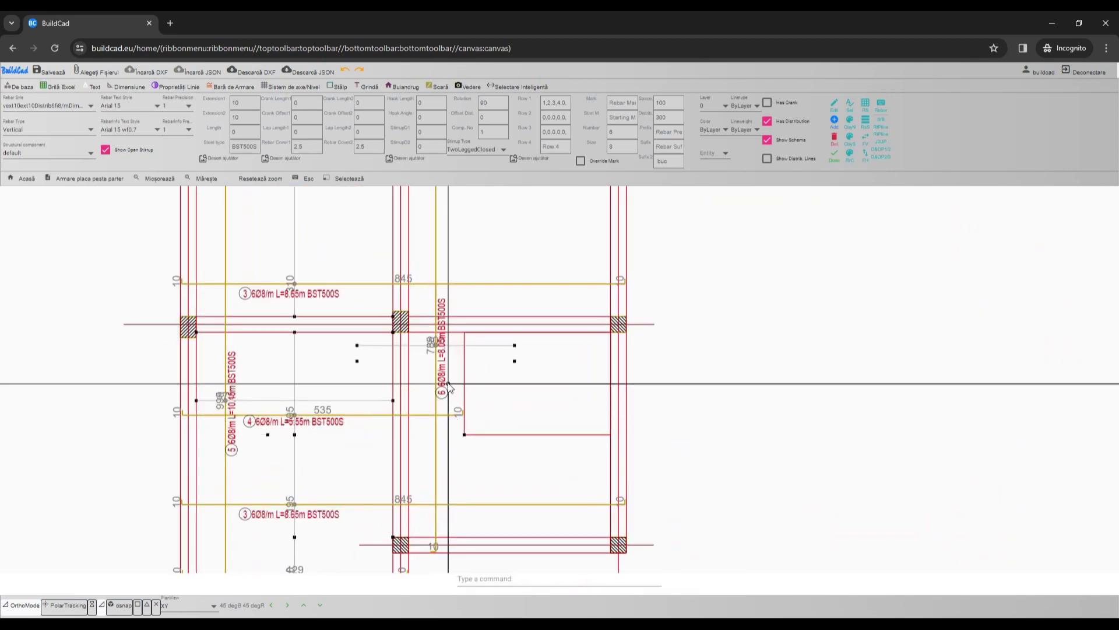
{"action": "left_click", "coordinate": [445, 375]}
{"action": "left_click", "coordinate": [431, 401]}
{"action": "left_click", "coordinate": [334, 360]}
{"action": "left_click", "coordinate": [324, 345]}
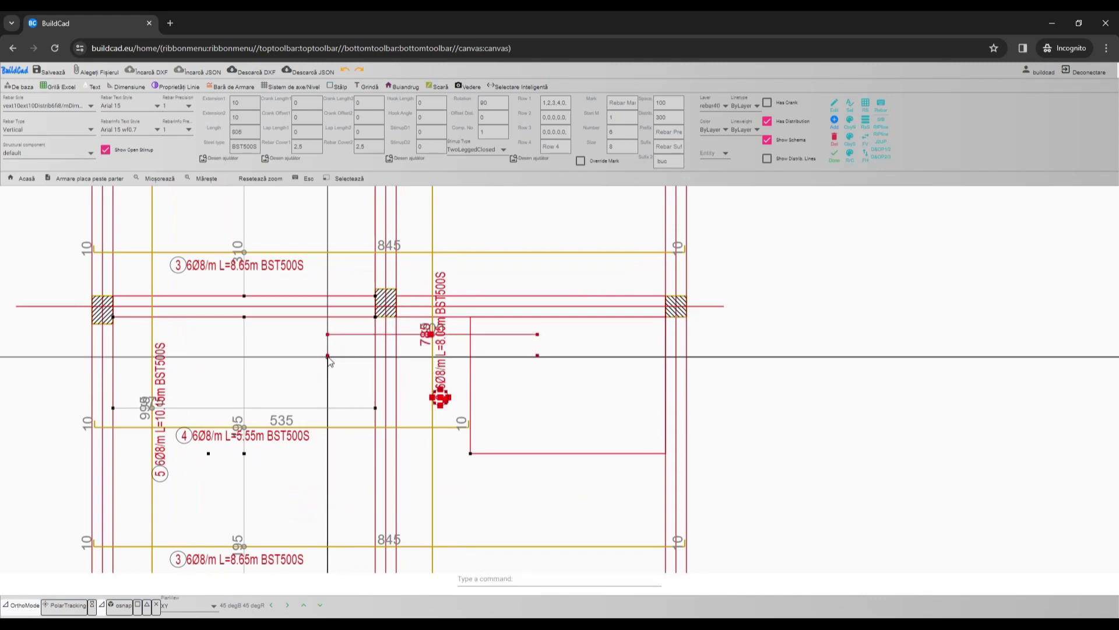
{"action": "left_click", "coordinate": [328, 355]}
{"action": "left_click", "coordinate": [397, 318]}
{"action": "left_click", "coordinate": [529, 340]}
{"action": "left_click", "coordinate": [500, 317]}
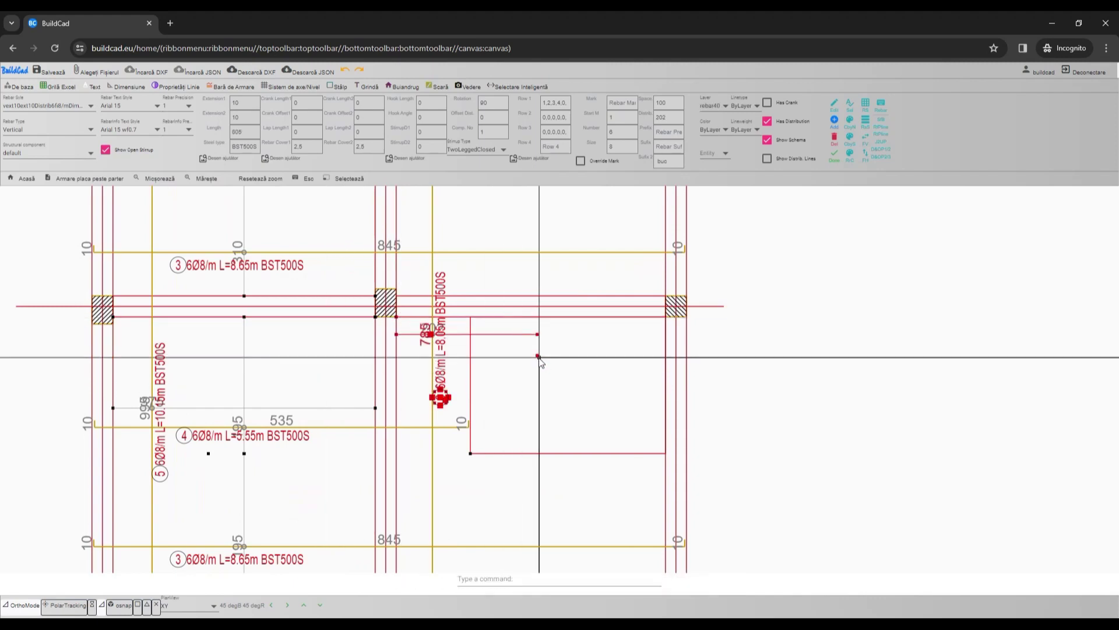
{"action": "left_click", "coordinate": [538, 355]}
{"action": "left_click", "coordinate": [470, 317]}
Step: Draw a vertical rebar 2.4 m long below the opening, from the lower right beam's lower edge to the opening's lower edge
{"action": "scroll", "coordinate": [535, 338], "scroll_direction": "down", "scroll_amount": 5}
{"action": "scroll", "coordinate": [550, 370], "scroll_direction": "up", "scroll_amount": 3}
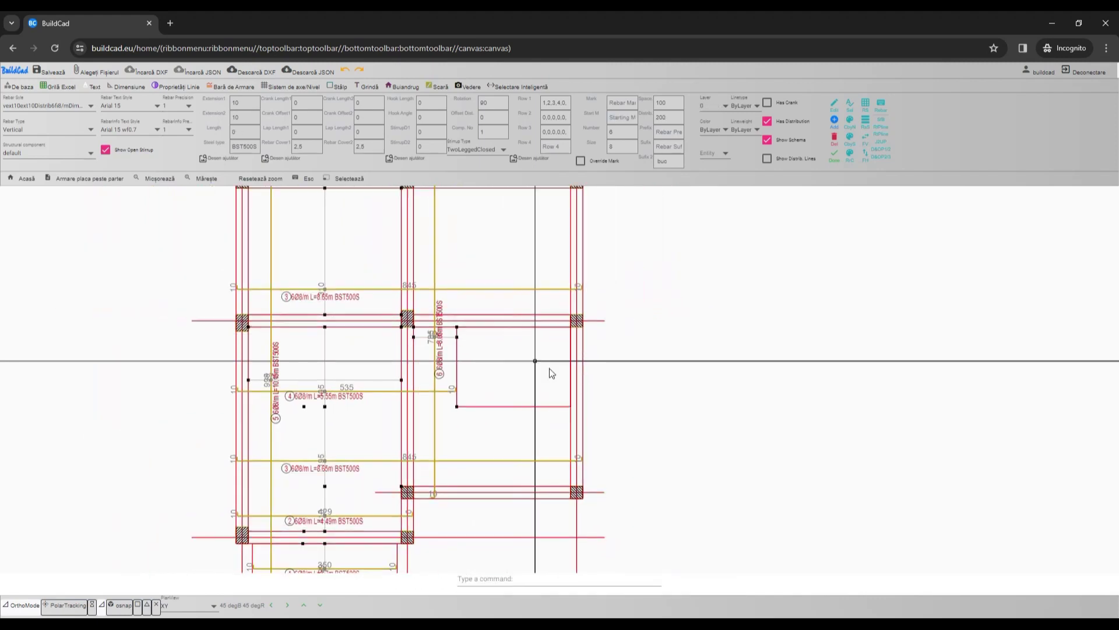
{"action": "type", "text": "re"}
{"action": "key", "text": "Return"}
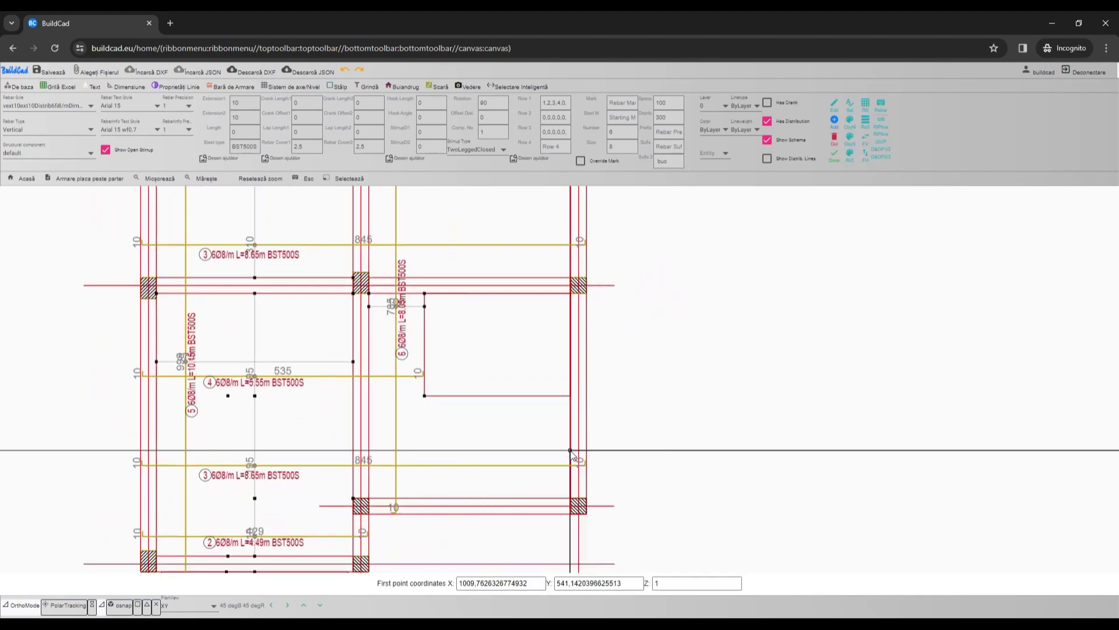
{"action": "left_click", "coordinate": [484, 515]}
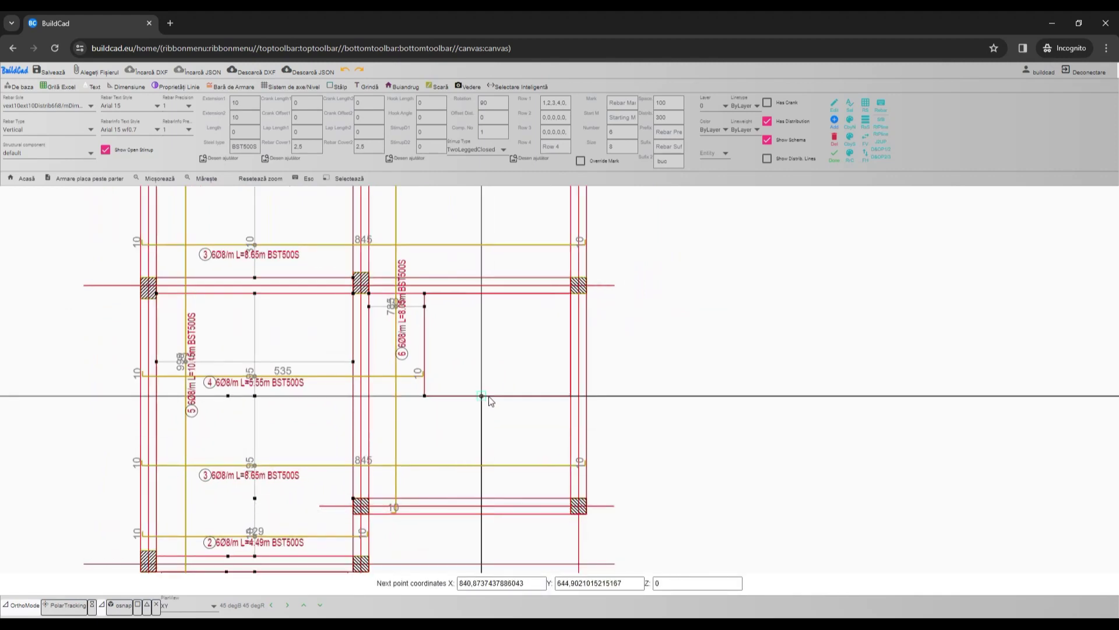
{"action": "left_click", "coordinate": [487, 398]}
Step: Stretch rebar 7's distribution ends to the opening's lower left corner and the inner face of the right vertical beam
{"action": "scroll", "coordinate": [508, 443], "scroll_direction": "up", "scroll_amount": 4}
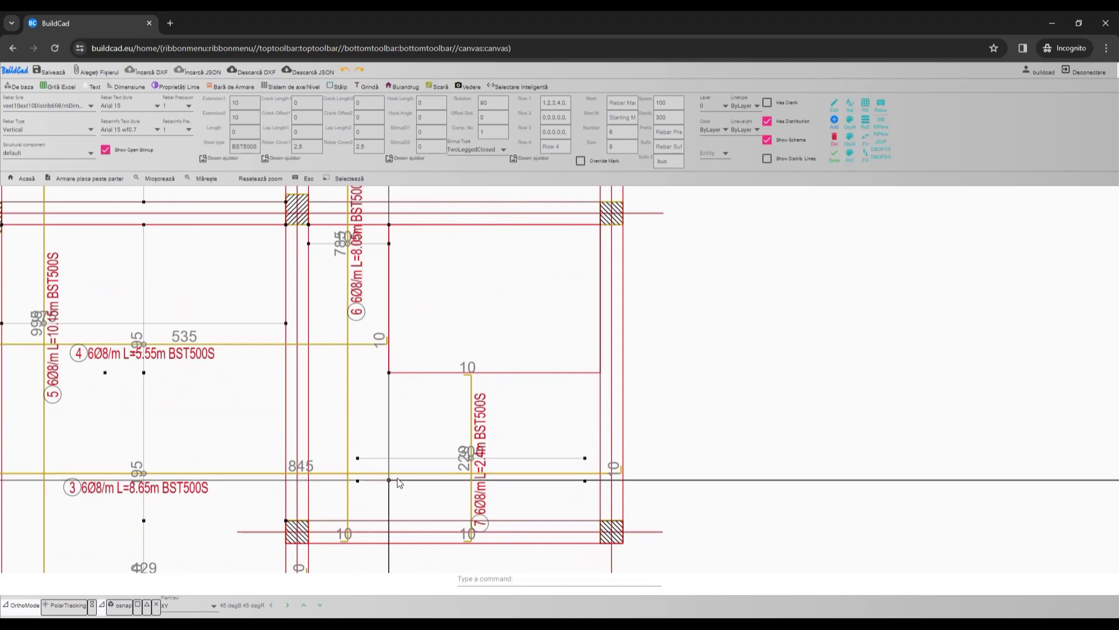
{"action": "left_click", "coordinate": [478, 522]}
{"action": "left_click", "coordinate": [359, 476]}
{"action": "key", "text": "Escape"}
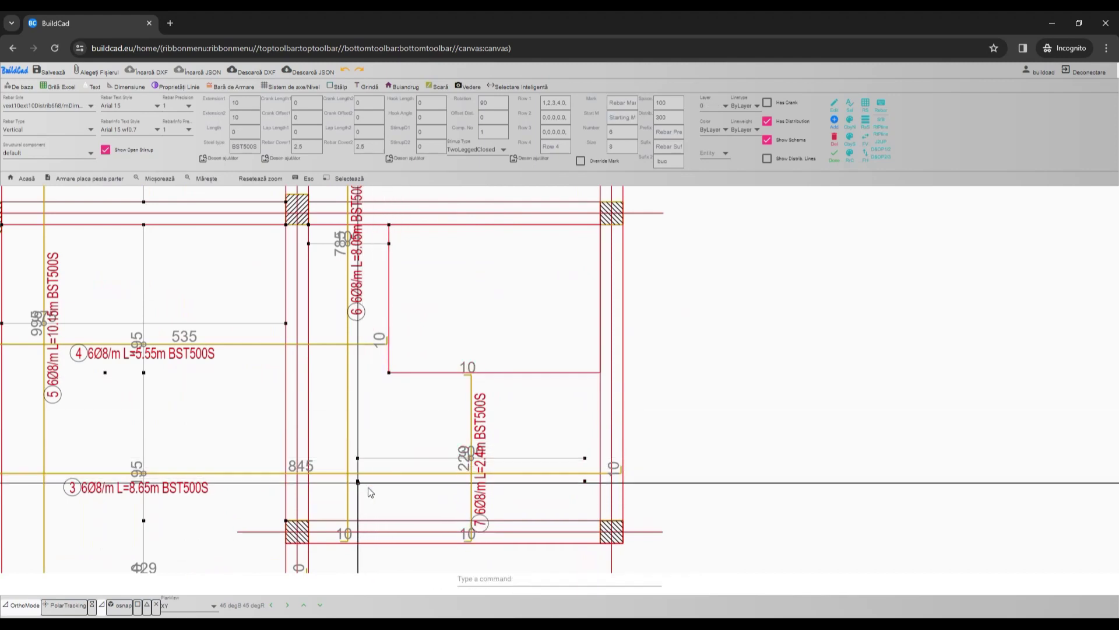
{"action": "left_click", "coordinate": [392, 460]}
{"action": "left_click", "coordinate": [379, 438]}
{"action": "left_click", "coordinate": [359, 481]}
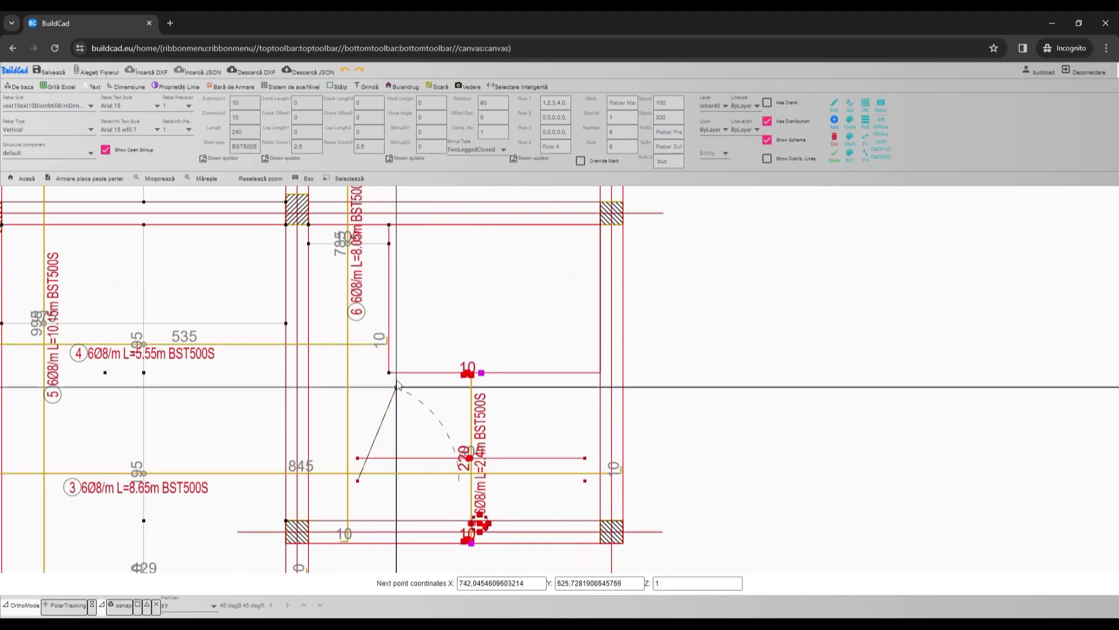
{"action": "left_click", "coordinate": [389, 373]}
{"action": "left_click", "coordinate": [516, 458]}
{"action": "left_click", "coordinate": [500, 440]}
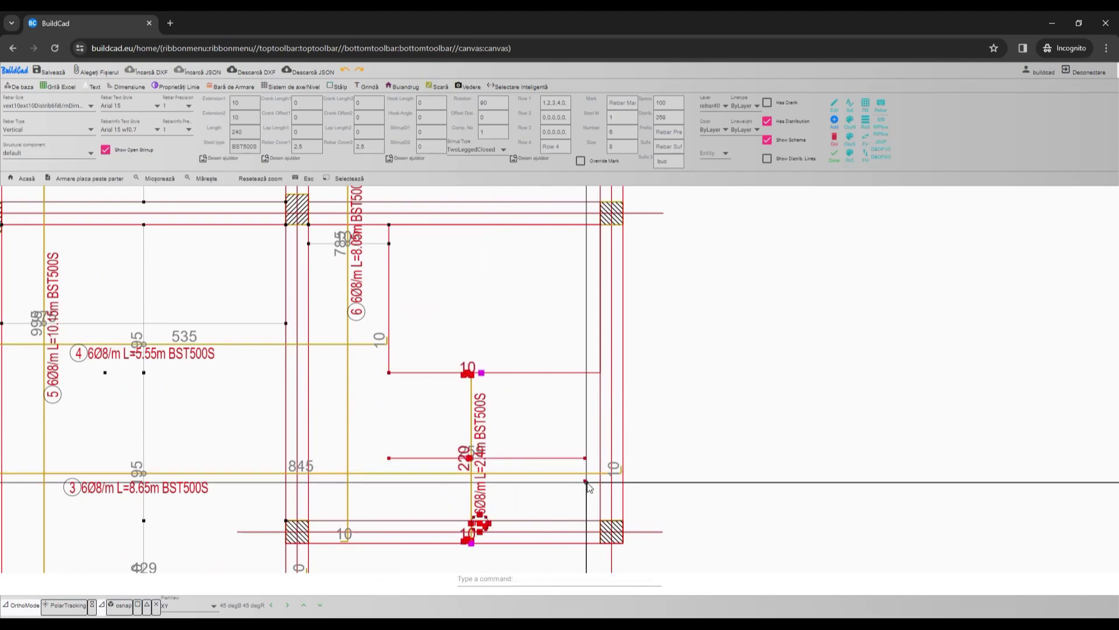
{"action": "left_click", "coordinate": [585, 481]}
Step: Draw a vertical rebar 3.85 m long in the upper right bay, from the opening's upper edge to the topmost beam's upper edge
{"action": "scroll", "coordinate": [515, 392], "scroll_direction": "down", "scroll_amount": 3}
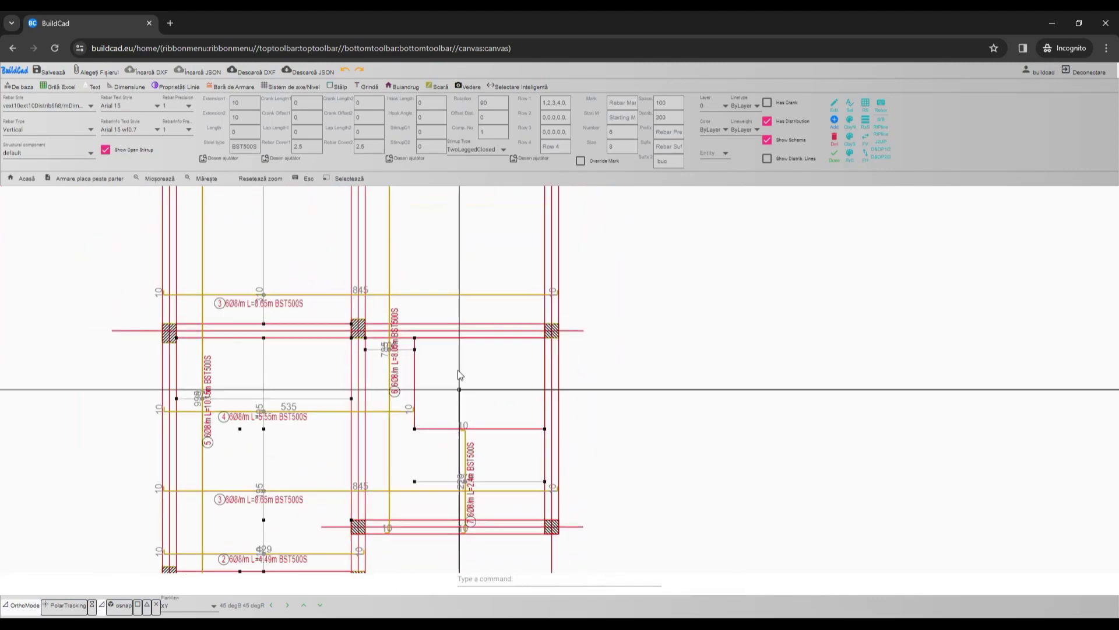
{"action": "scroll", "coordinate": [465, 318], "scroll_direction": "up", "scroll_amount": 1}
{"action": "type", "text": "re"}
{"action": "key", "text": "Down"}
{"action": "key", "text": "Down"}
{"action": "key", "text": "Return"}
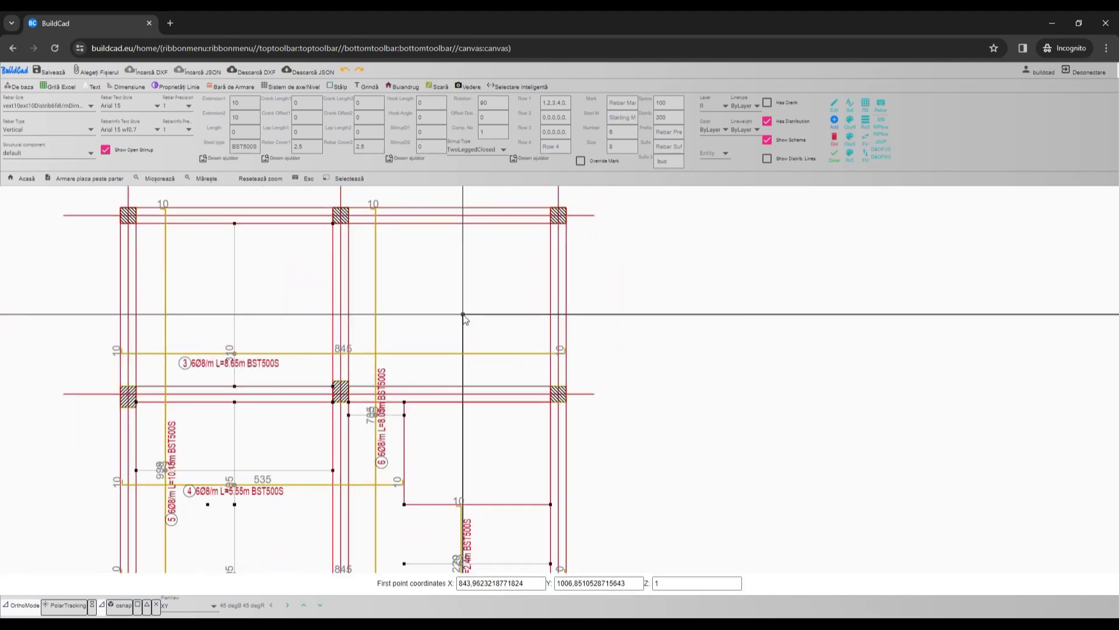
{"action": "left_click", "coordinate": [476, 404]}
{"action": "left_click", "coordinate": [482, 207]}
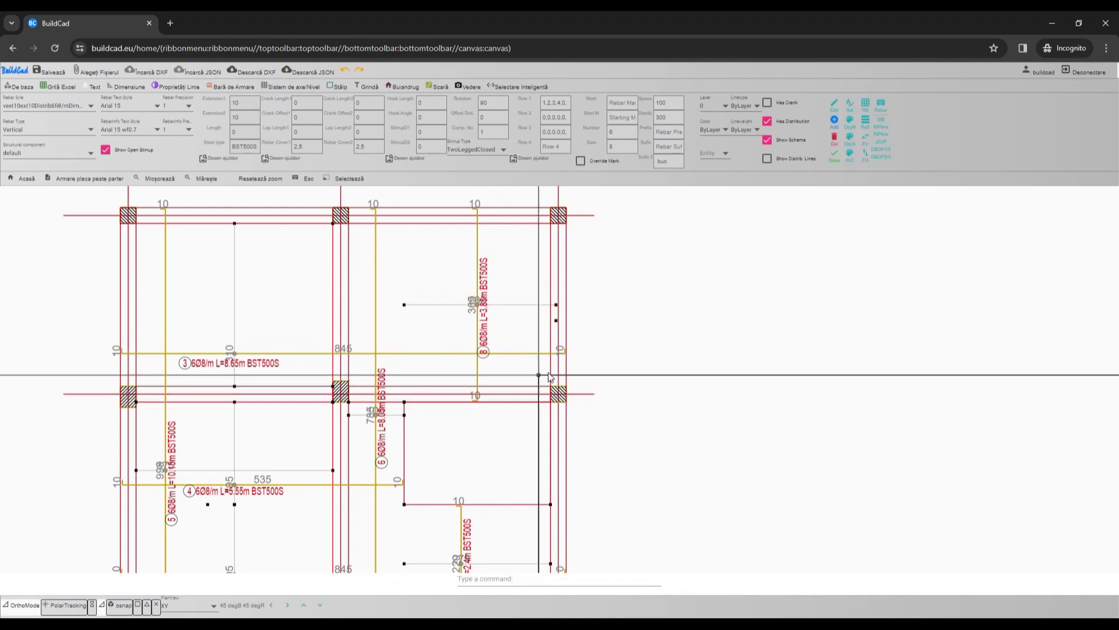
Step: Stretch rebar 8's right distribution end to the inner face of the right vertical beam
{"action": "left_click", "coordinate": [557, 321]}
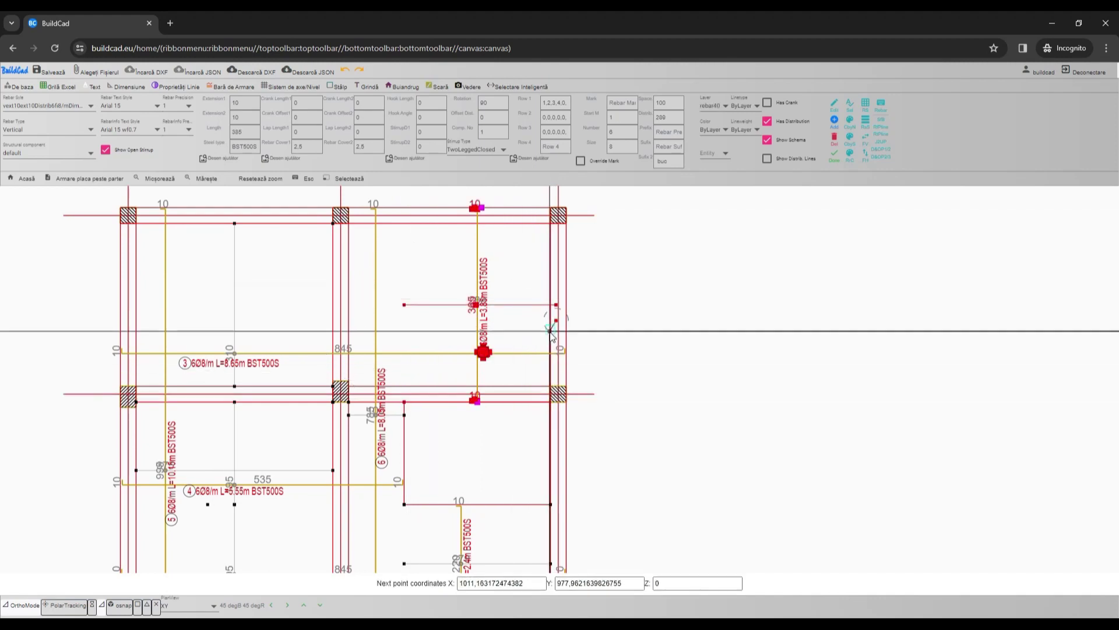
{"action": "left_click", "coordinate": [558, 330]}
{"action": "scroll", "coordinate": [460, 314], "scroll_direction": "down", "scroll_amount": 3}
{"action": "scroll", "coordinate": [463, 407], "scroll_direction": "up", "scroll_amount": 3}
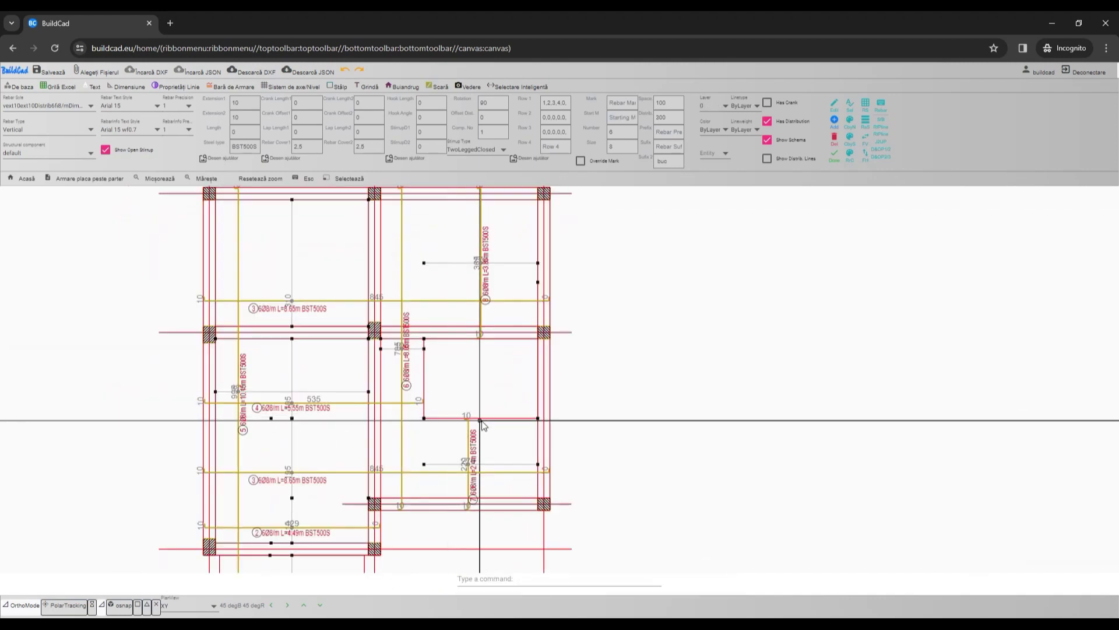
Step: Move rebar 5's label straight up along its bar into the upper left bay
{"action": "scroll", "coordinate": [405, 419], "scroll_direction": "down", "scroll_amount": 3}
{"action": "scroll", "coordinate": [404, 421], "scroll_direction": "up", "scroll_amount": 3}
{"action": "middle_click_drag", "start_coordinate": [327, 370], "coordinate": [338, 417]}
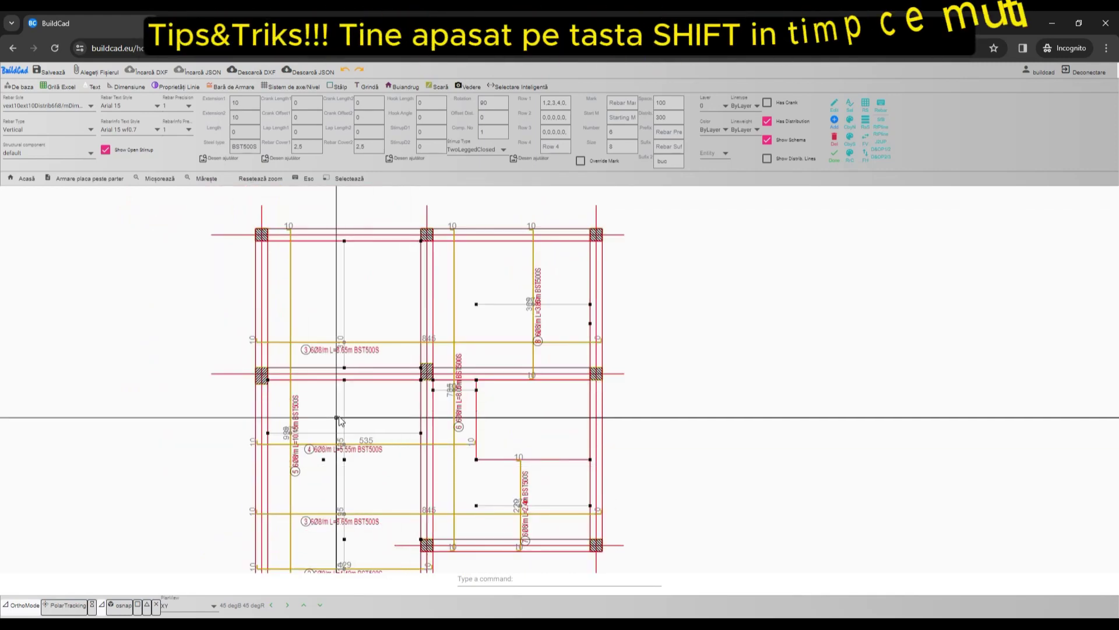
{"action": "scroll", "coordinate": [325, 420], "scroll_direction": "up", "scroll_amount": 2}
{"action": "left_click", "coordinate": [294, 407]}
{"action": "left_click", "coordinate": [283, 389]}
{"action": "type", "text": "m"}
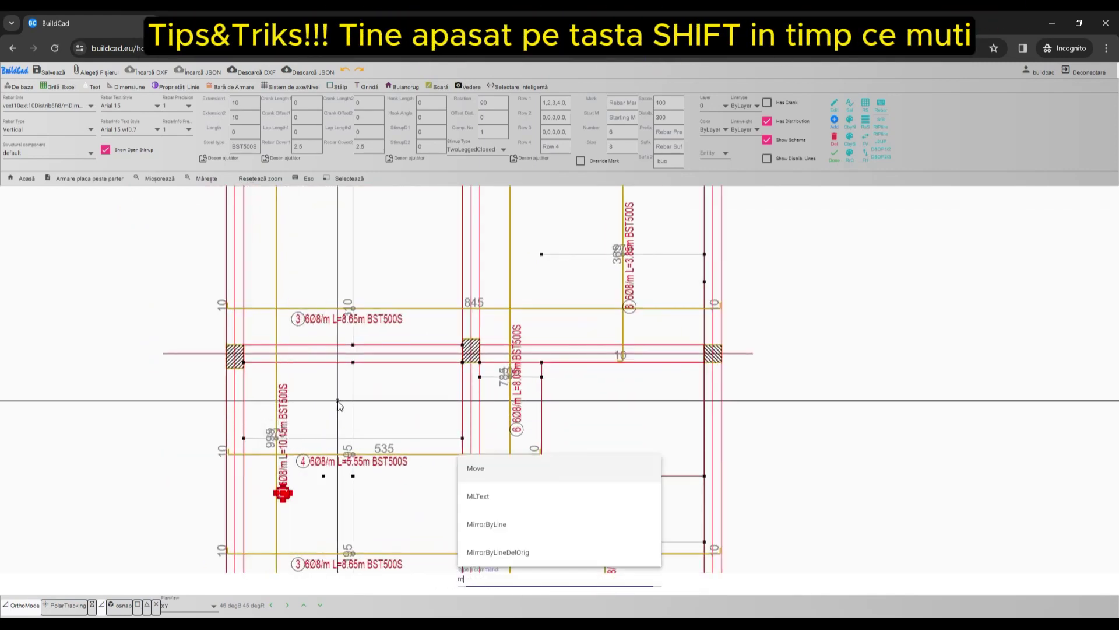
{"action": "key", "text": "Return"}
{"action": "left_click", "coordinate": [299, 411]}
{"action": "middle_click_drag", "start_coordinate": [321, 254], "coordinate": [316, 355]}
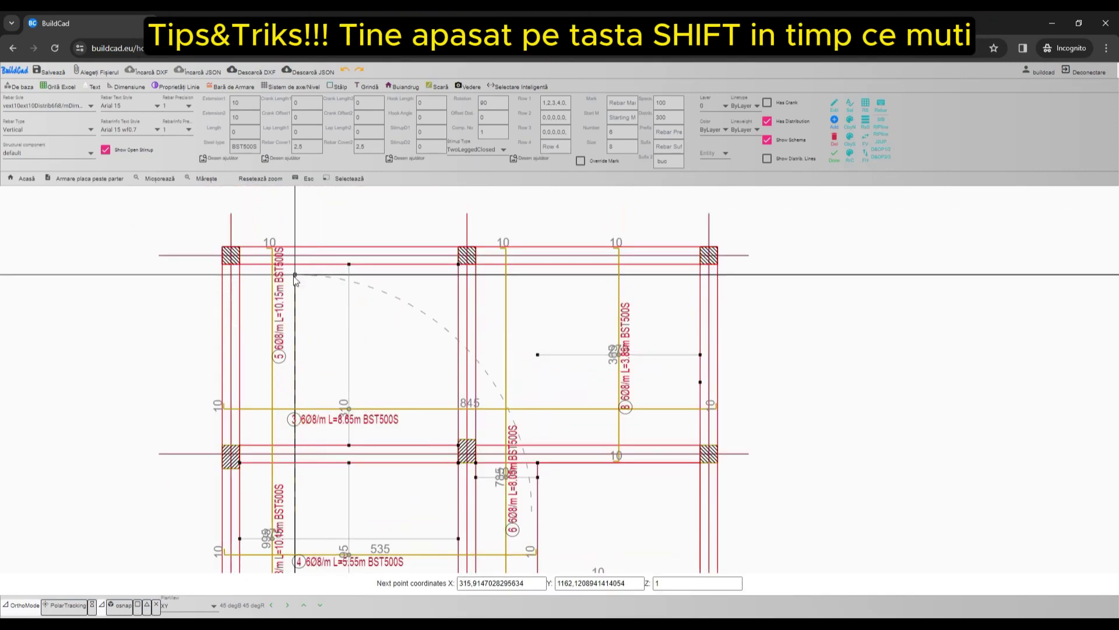
{"action": "left_click", "coordinate": [295, 312]}
Step: Move rebar 6's label straight up along its bar into the upper right bay
{"action": "scroll", "coordinate": [537, 437], "scroll_direction": "up", "scroll_amount": 1}
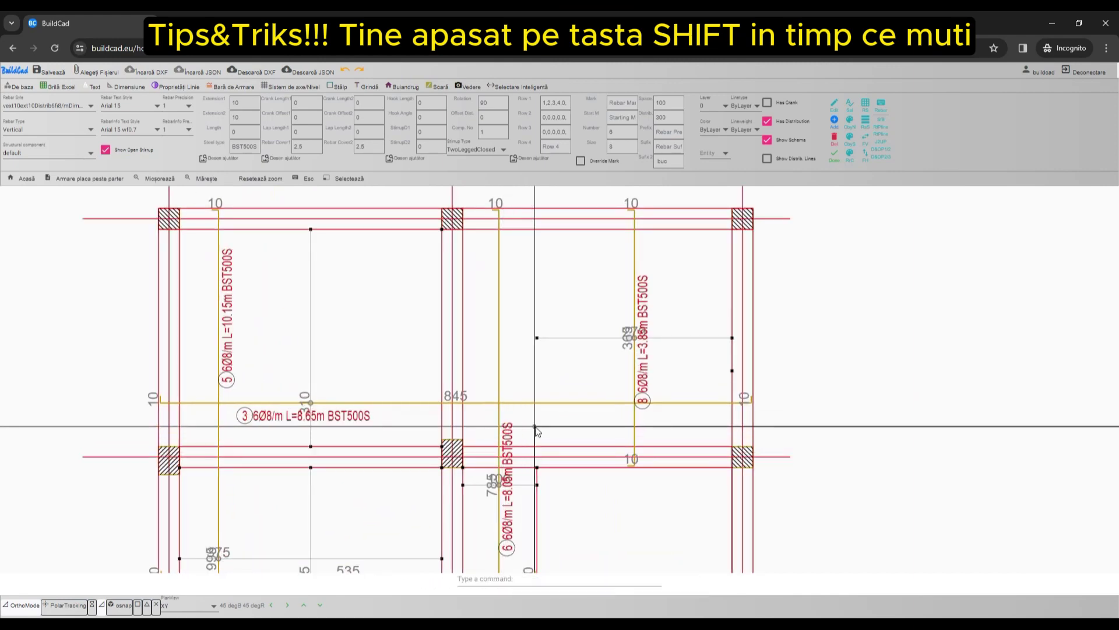
{"action": "left_click", "coordinate": [517, 429]}
{"action": "left_click", "coordinate": [505, 410]}
{"action": "type", "text": "mo"}
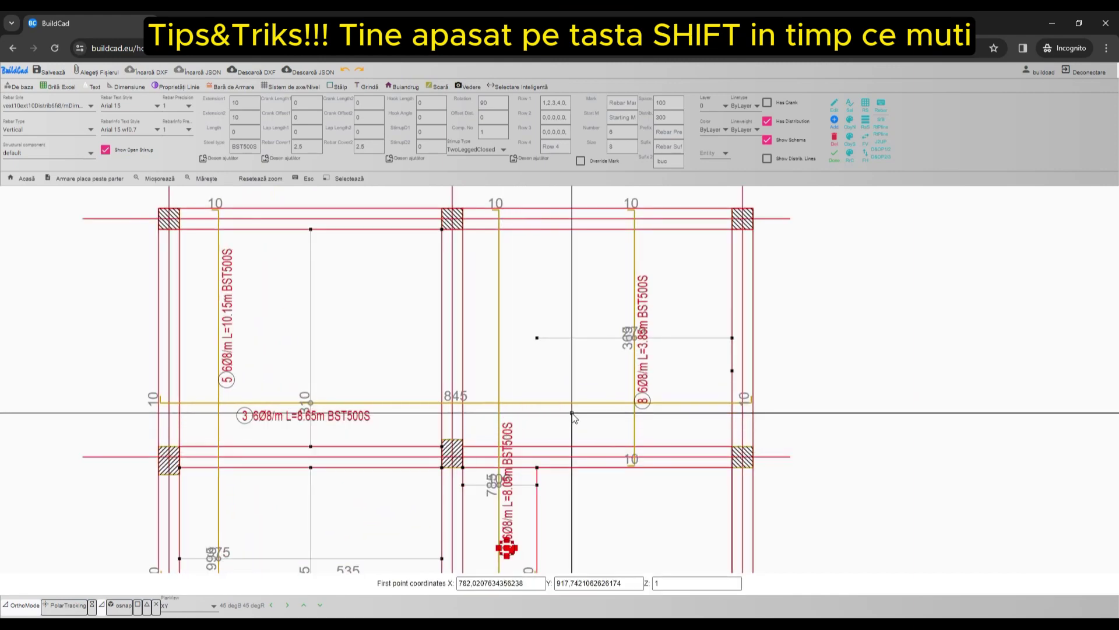
{"action": "left_click", "coordinate": [572, 416]}
{"action": "left_click", "coordinate": [585, 279]}
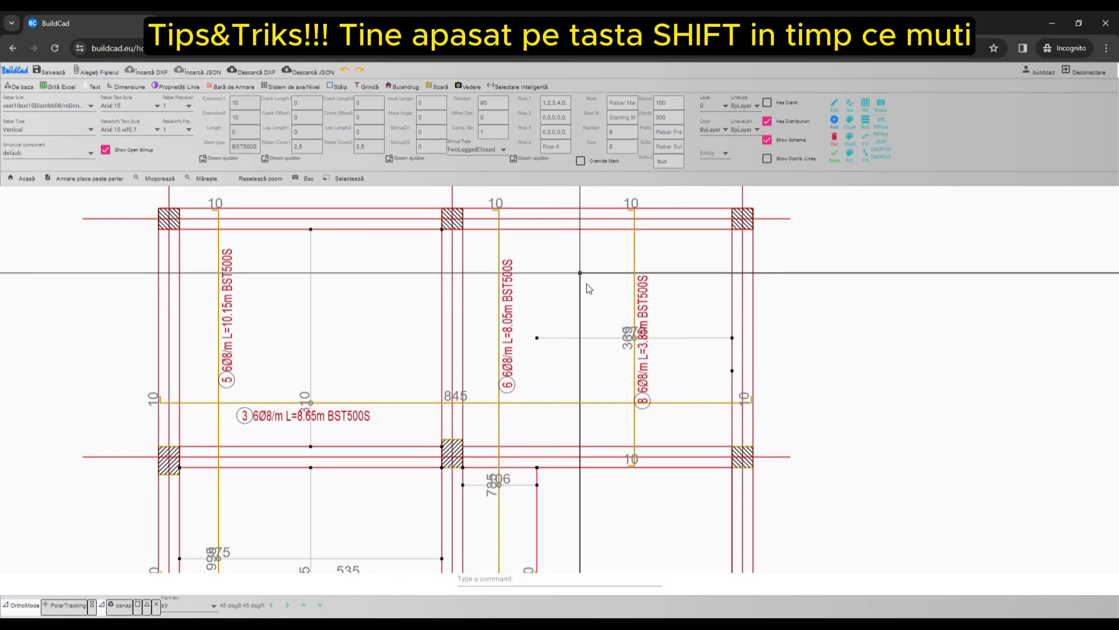
Step: Move rebar 8's label slightly upward along its bar, clear of the horizontal rebar 3
{"action": "scroll", "coordinate": [600, 286], "scroll_direction": "down", "scroll_amount": 3}
{"action": "scroll", "coordinate": [666, 353], "scroll_direction": "up", "scroll_amount": 3}
{"action": "left_click", "coordinate": [651, 348]}
{"action": "left_click", "coordinate": [632, 335]}
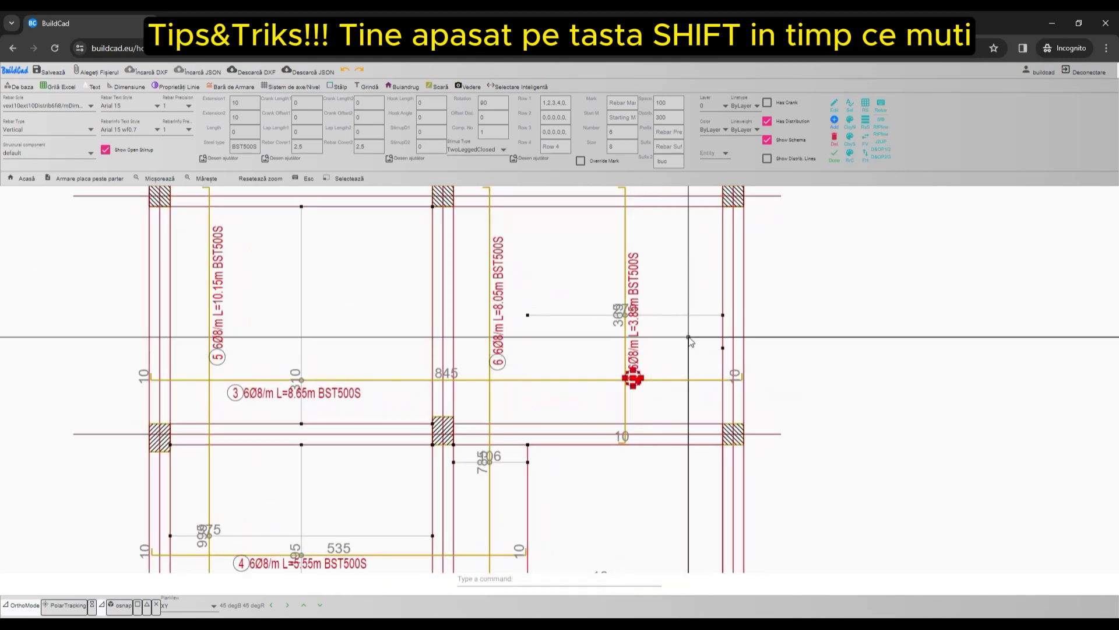
{"action": "type", "text": "move"}
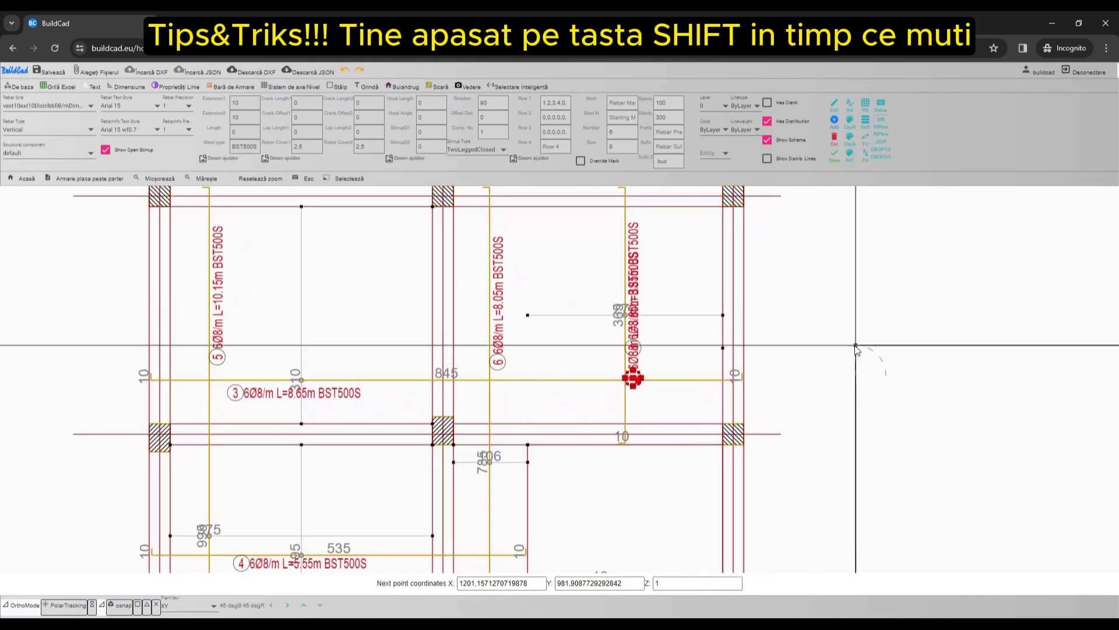
{"action": "left_click", "coordinate": [841, 333]}
Step: Show the distribution lines of all the slab's rebars to check the reinforcement coverage, and hide them again
{"action": "scroll", "coordinate": [627, 317], "scroll_direction": "down", "scroll_amount": 1}
{"action": "scroll", "coordinate": [628, 317], "scroll_direction": "down", "scroll_amount": 3}
{"action": "scroll", "coordinate": [558, 427], "scroll_direction": "up", "scroll_amount": 4}
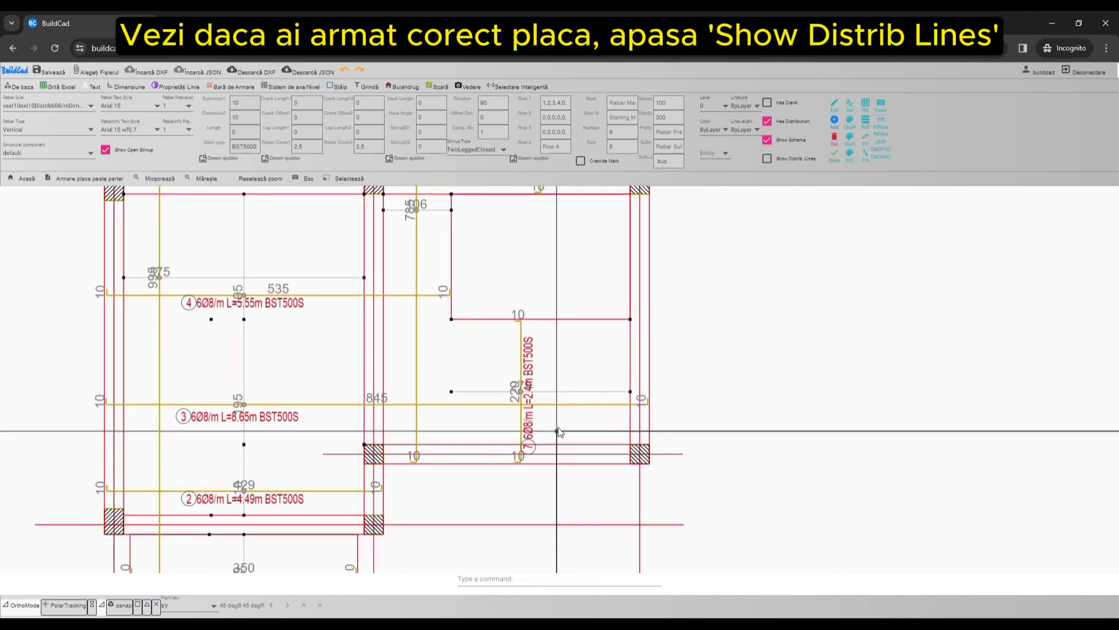
{"action": "scroll", "coordinate": [548, 351], "scroll_direction": "down", "scroll_amount": 2}
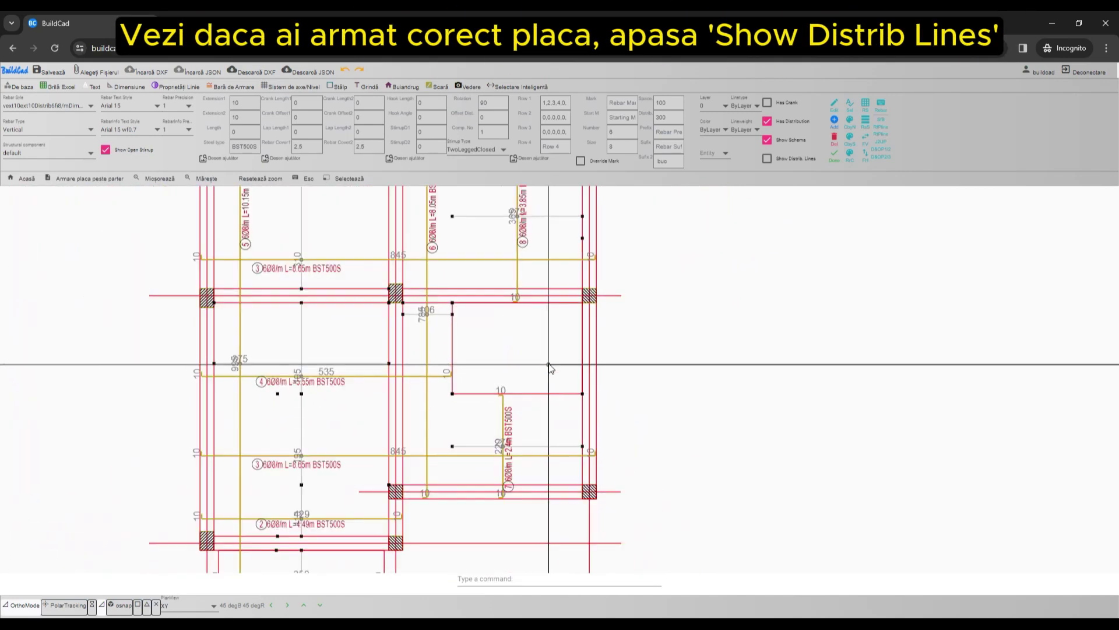
{"action": "scroll", "coordinate": [526, 384], "scroll_direction": "down", "scroll_amount": 2}
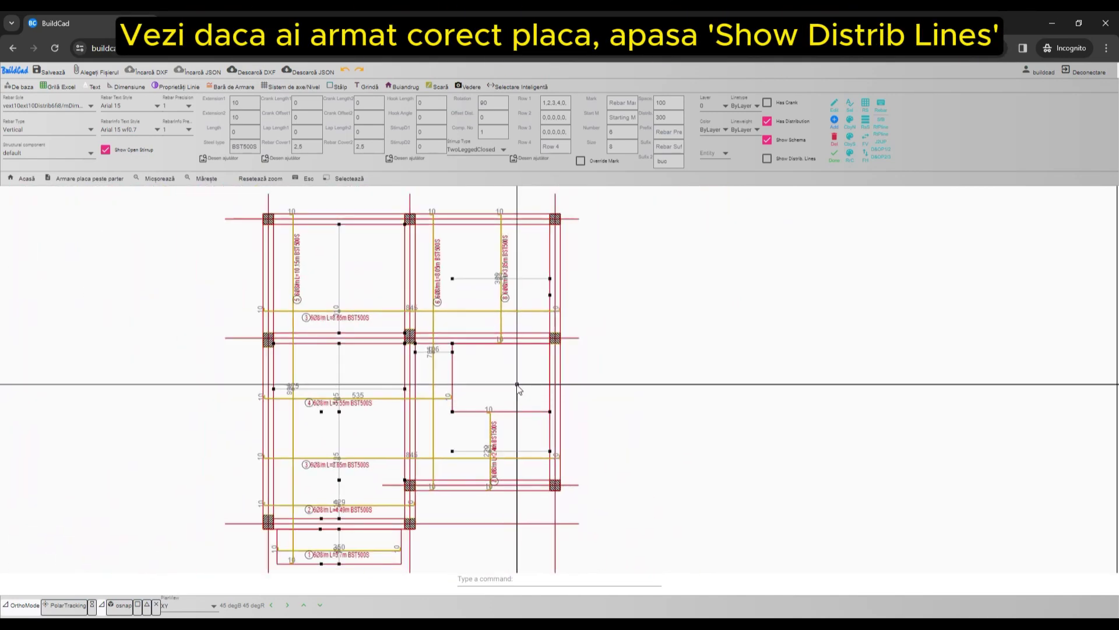
{"action": "scroll", "coordinate": [531, 416], "scroll_direction": "down", "scroll_amount": 2}
{"action": "left_click", "coordinate": [665, 519]}
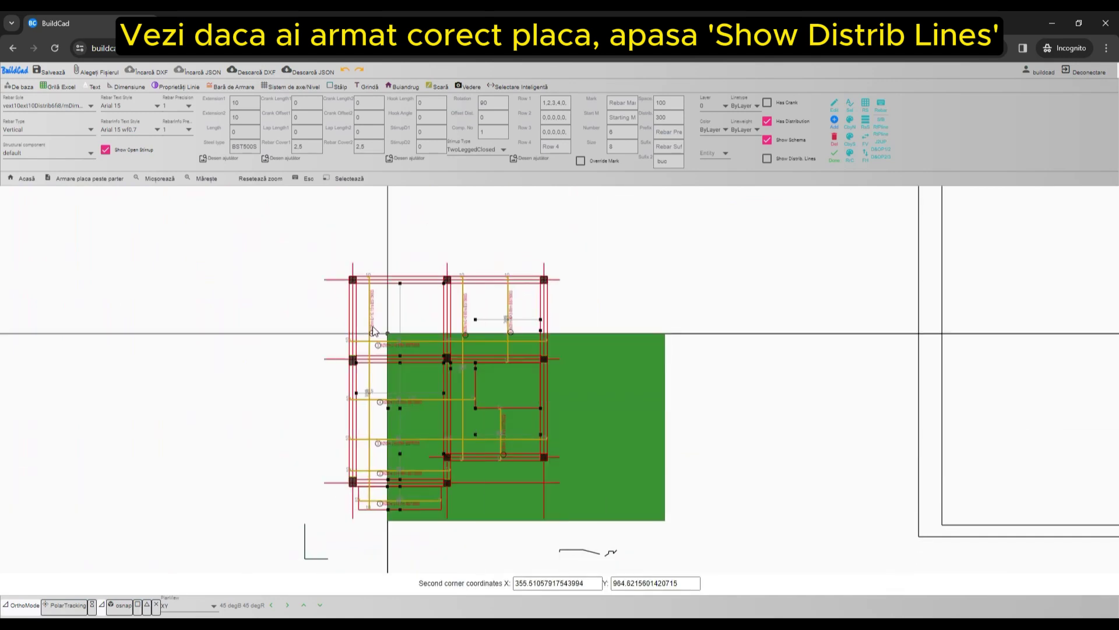
{"action": "left_click", "coordinate": [356, 235]}
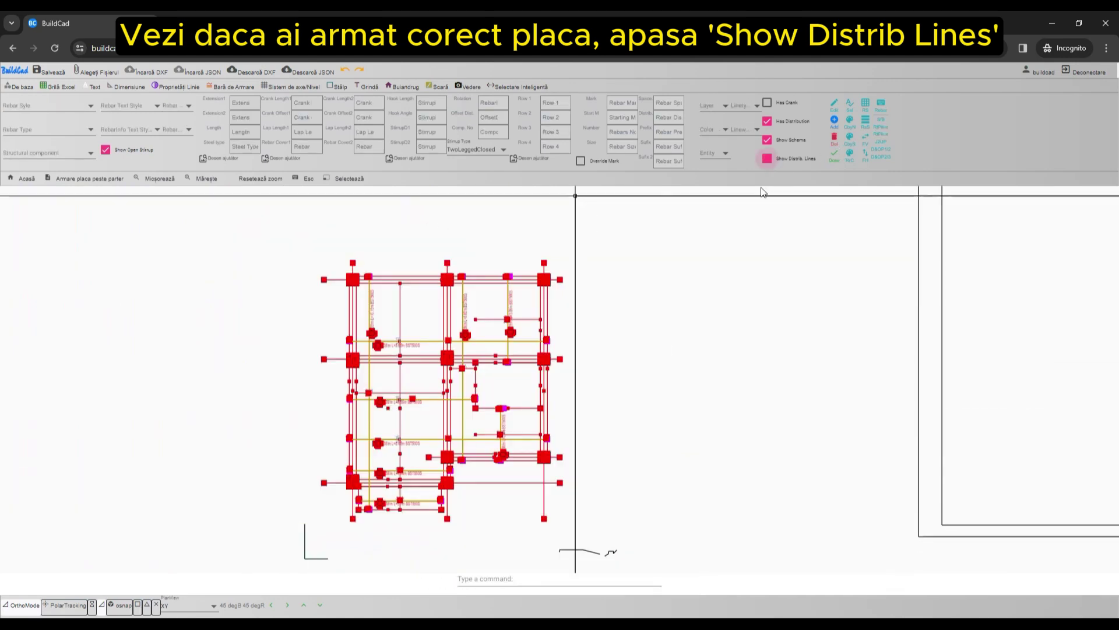
{"action": "left_click", "coordinate": [779, 160]}
{"action": "key", "text": "Escape"}
Step: Create new rebars with RebarFromPolyline from the two small polylines below the plan
{"action": "middle_click_drag", "start_coordinate": [590, 471], "coordinate": [533, 389]}
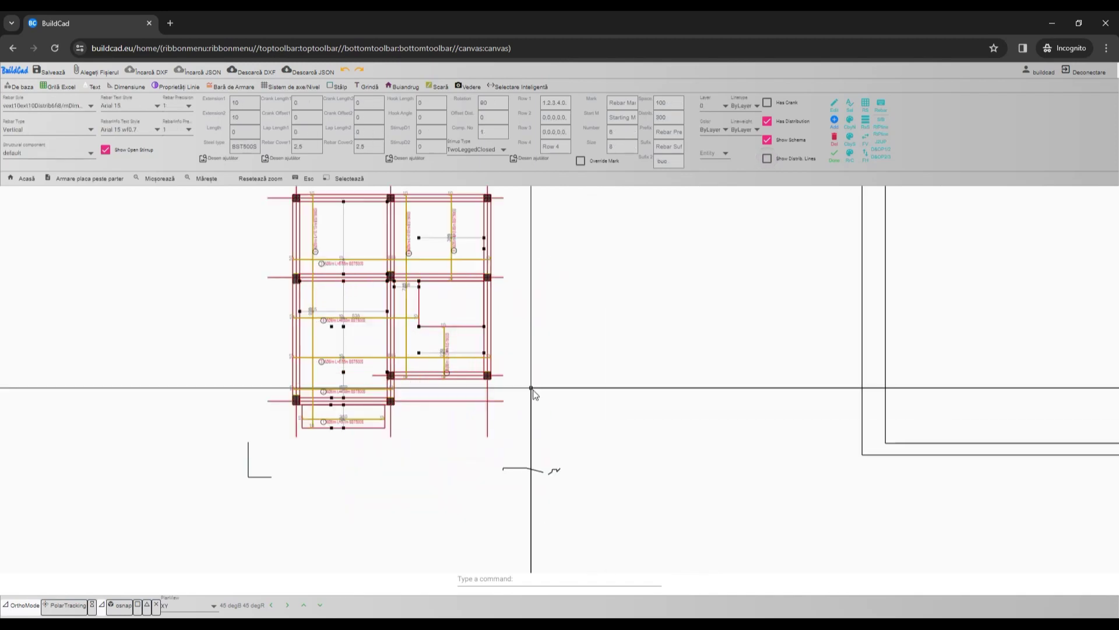
{"action": "scroll", "coordinate": [555, 450], "scroll_direction": "up", "scroll_amount": 2}
{"action": "type", "text": "re"}
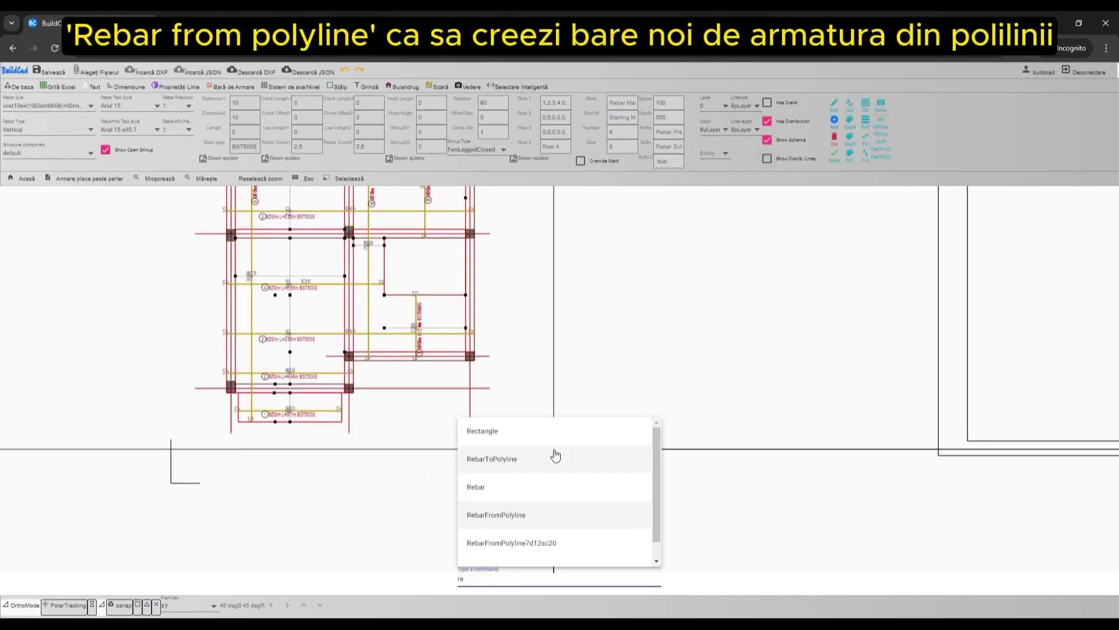
{"action": "left_click", "coordinate": [609, 512]}
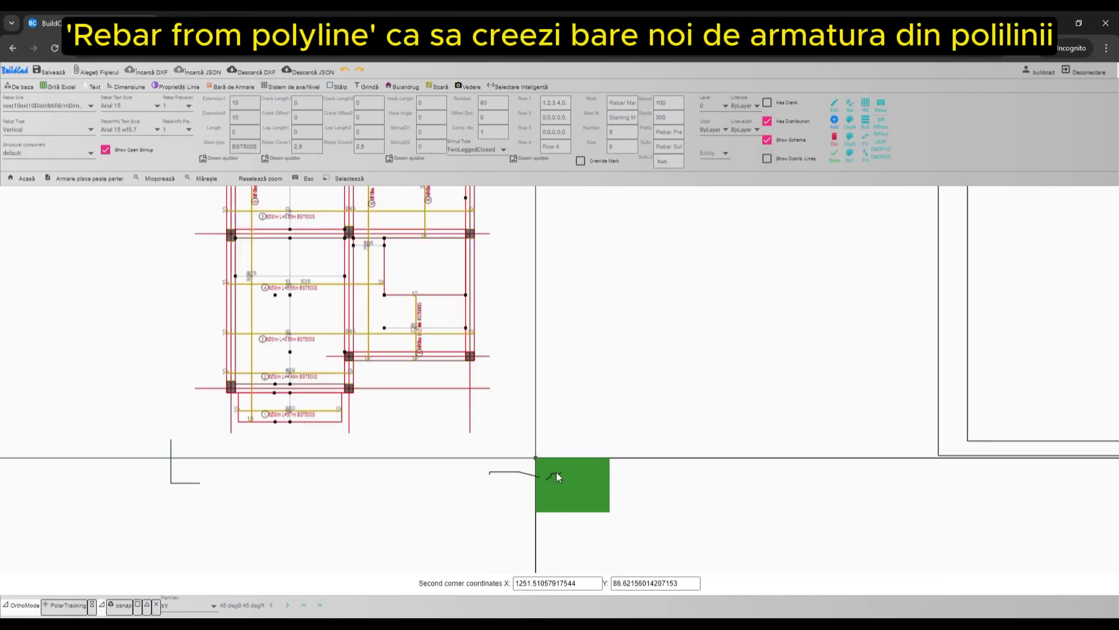
{"action": "left_click", "coordinate": [474, 430]}
Step: Set rebar 9's number to 7 and its size to 12, and apply the changes
{"action": "scroll", "coordinate": [515, 457], "scroll_direction": "up", "scroll_amount": 5}
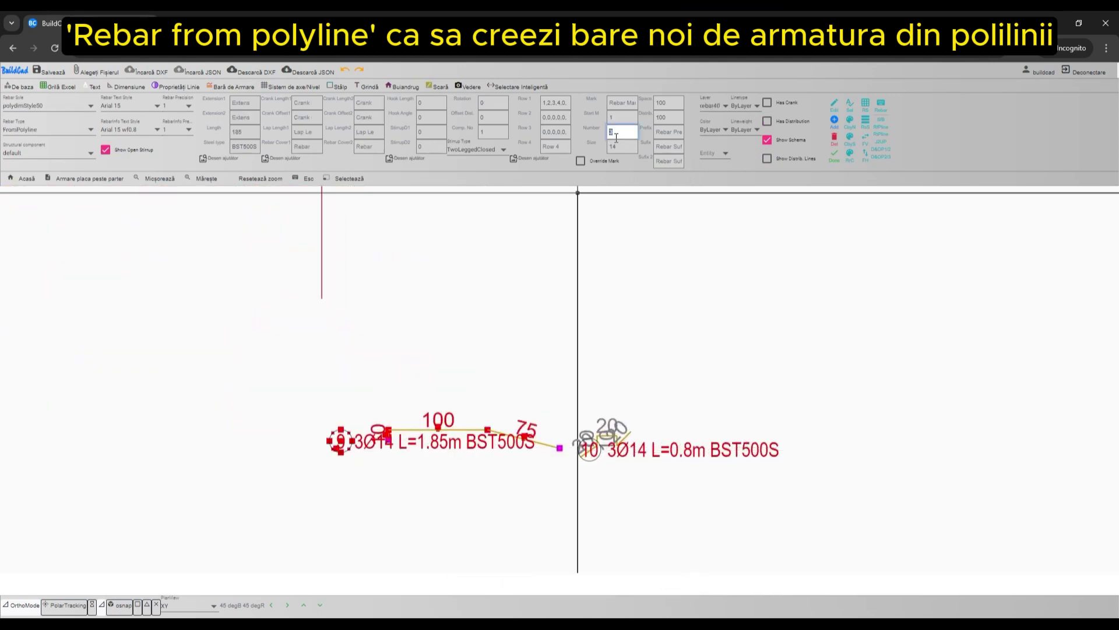
{"action": "type", "text": "7"}
{"action": "left_click", "coordinate": [626, 148]}
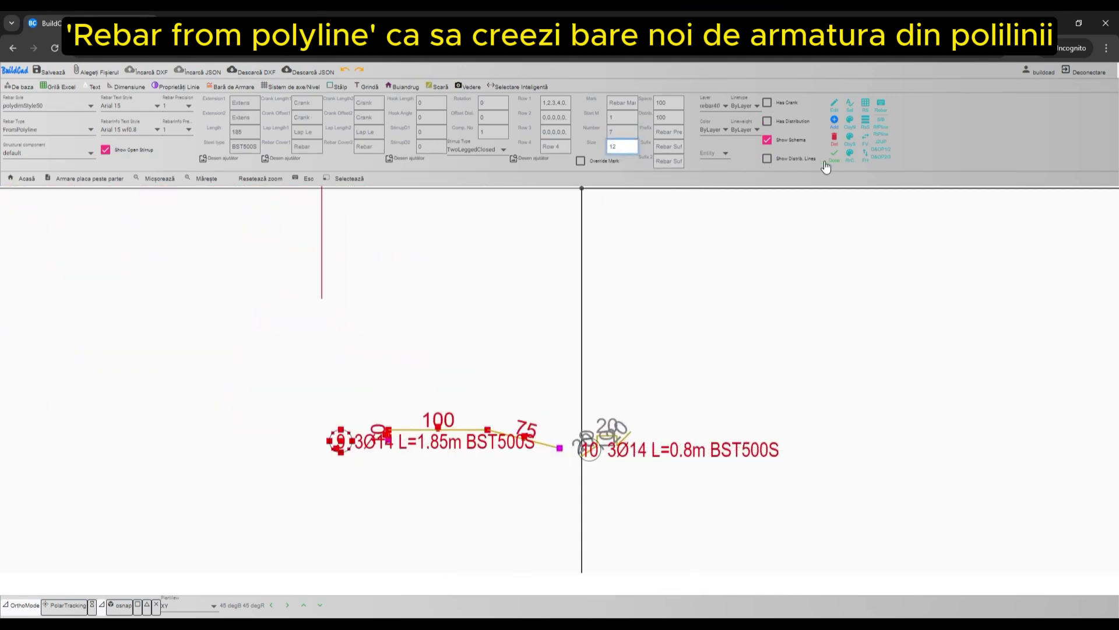
{"action": "left_click", "coordinate": [838, 159]}
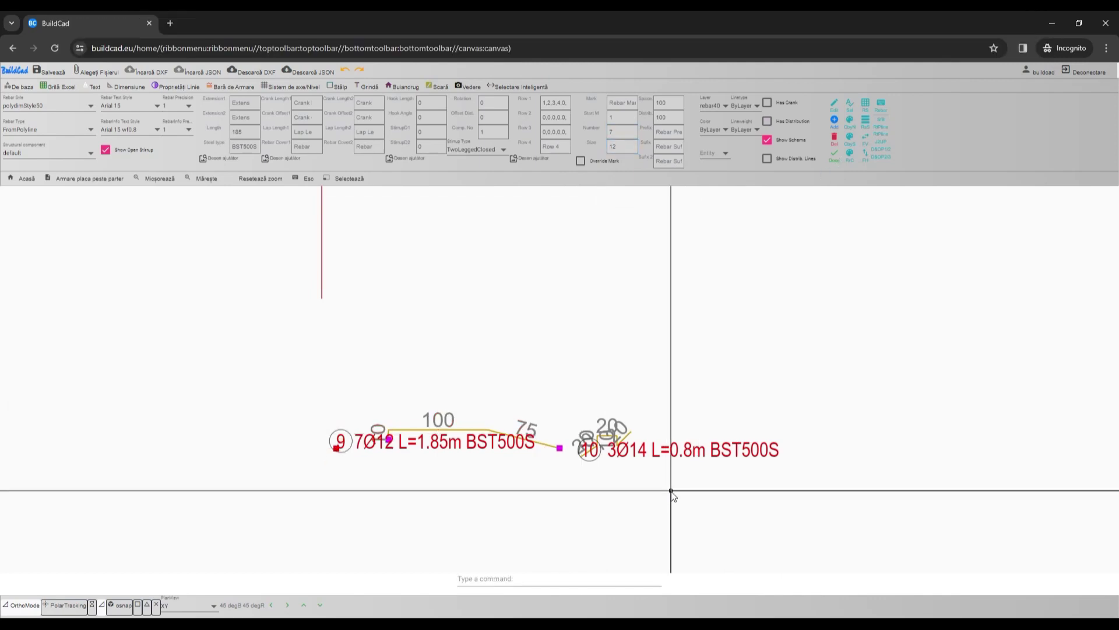
Step: Enable the distribution on rebar 9, the longer bar made from a polyline
{"action": "scroll", "coordinate": [466, 448], "scroll_direction": "up", "scroll_amount": 1}
{"action": "left_click", "coordinate": [467, 443]}
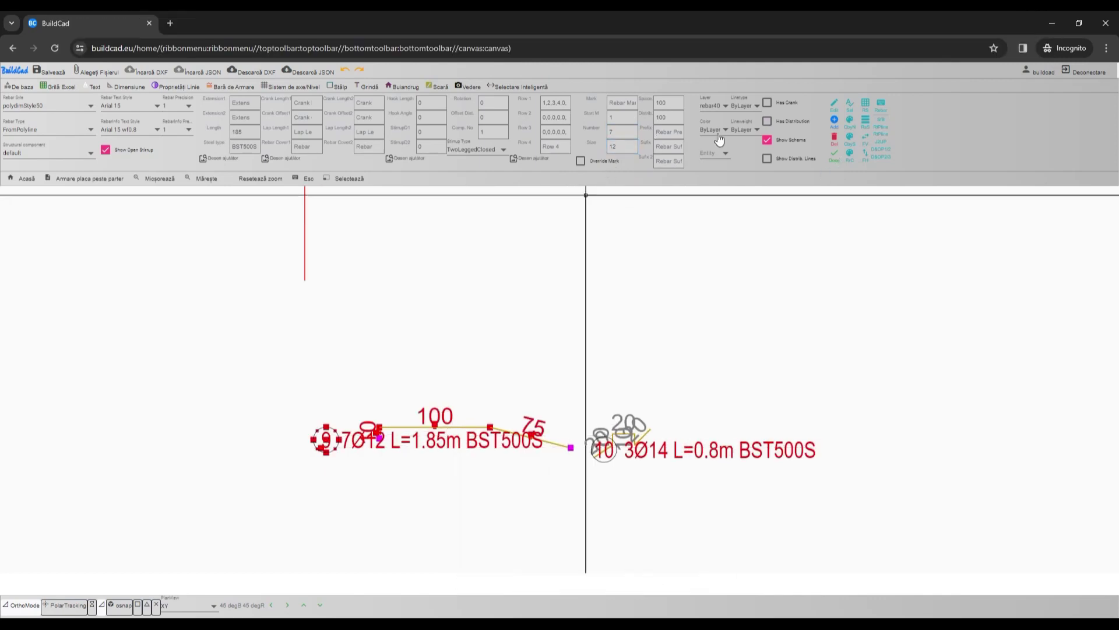
{"action": "left_click", "coordinate": [789, 124]}
{"action": "key", "text": "Escape"}
Step: Set rebar 10's number to 2, size to 12, prefix to "capre" and suffix to "/mp", with its label placed below the bar
{"action": "middle_click_drag", "start_coordinate": [548, 428], "coordinate": [490, 423]}
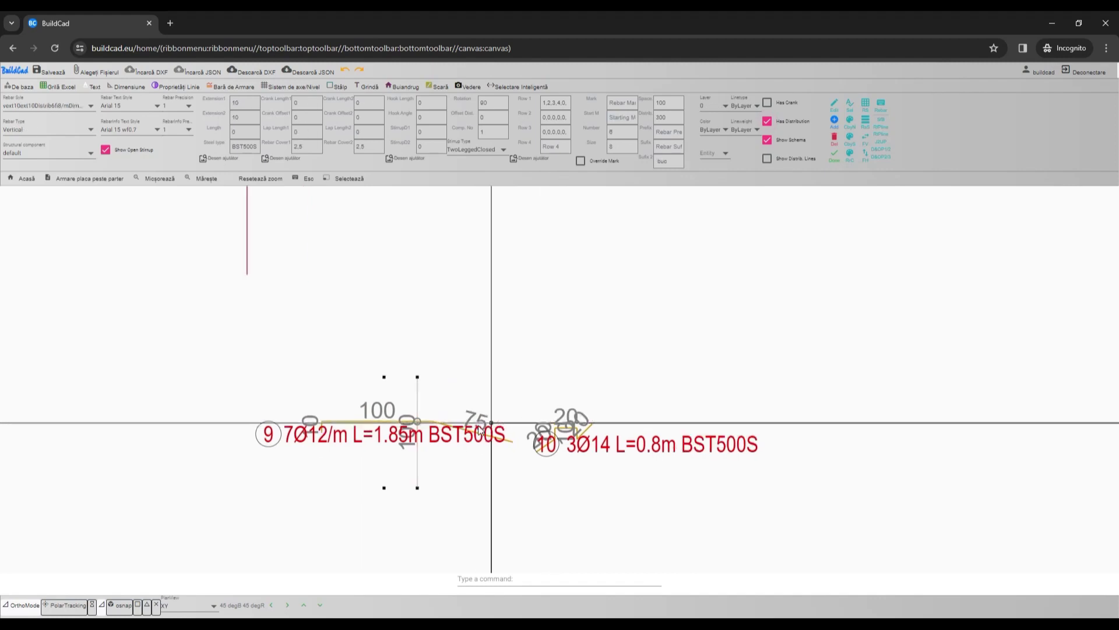
{"action": "scroll", "coordinate": [624, 461], "scroll_direction": "up", "scroll_amount": 1}
{"action": "scroll", "coordinate": [644, 485], "scroll_direction": "up", "scroll_amount": 1}
{"action": "left_click_drag", "start_coordinate": [640, 475], "coordinate": [540, 347]}
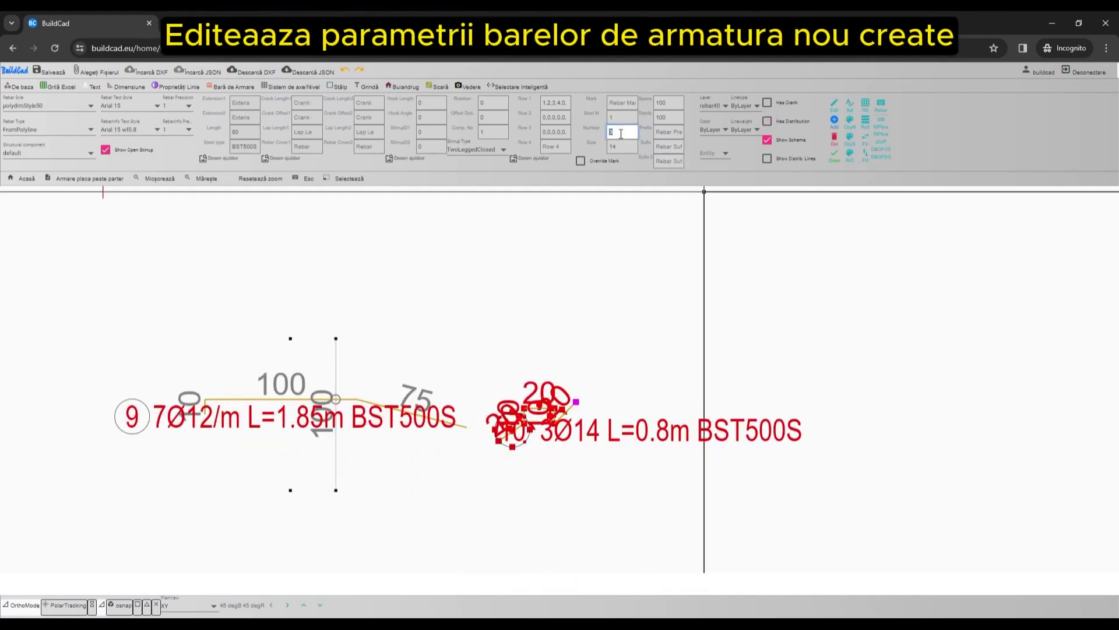
{"action": "type", "text": "2"}
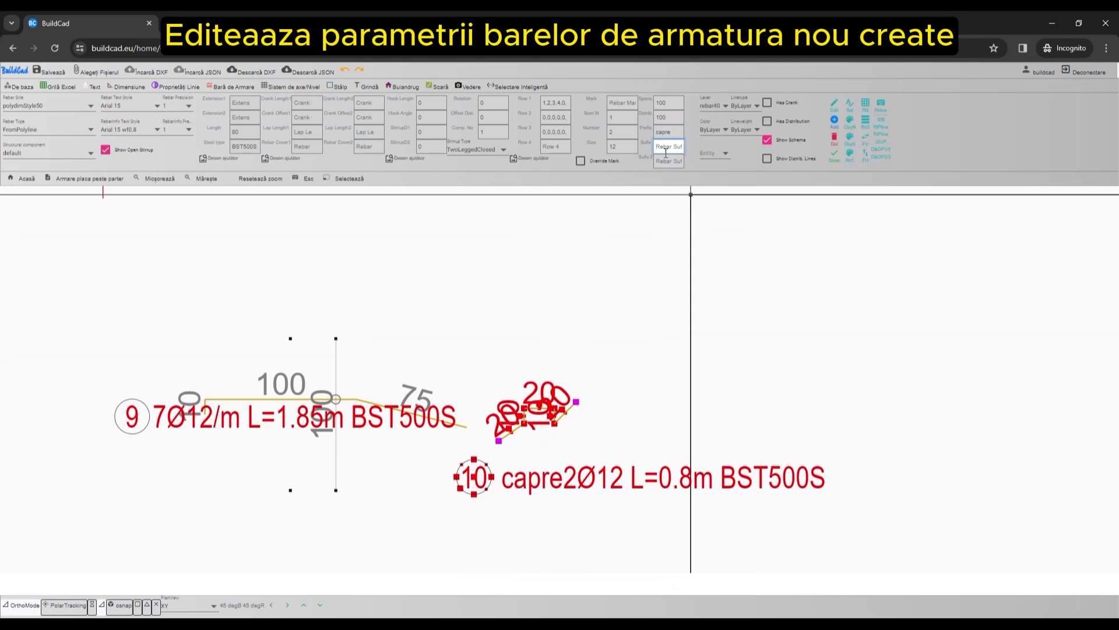
{"action": "type", "text": "/mp"}
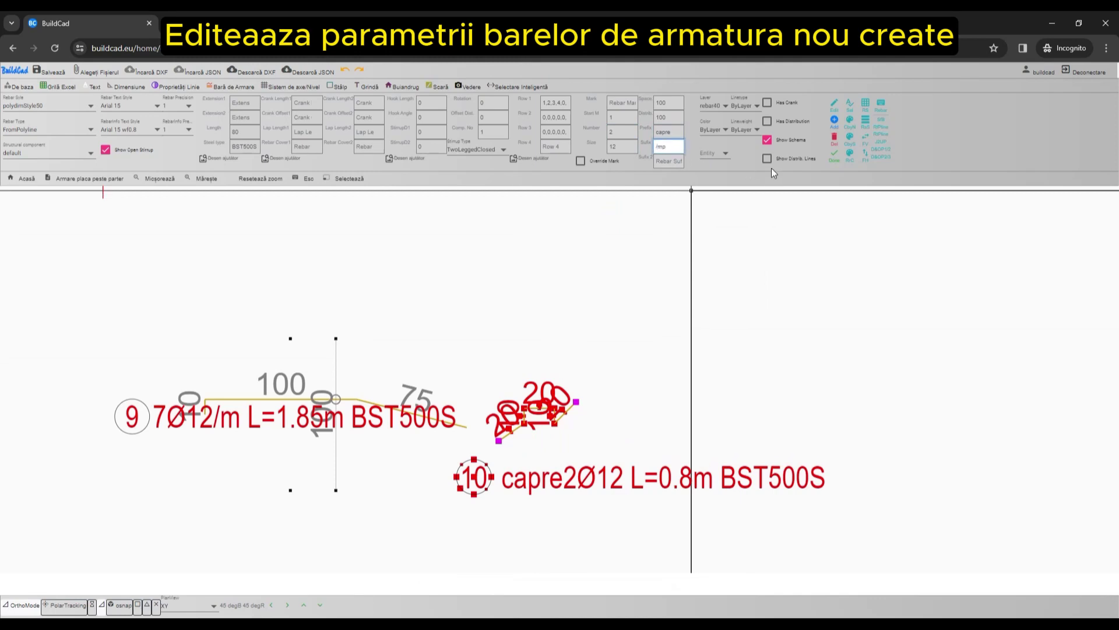
{"action": "left_click", "coordinate": [839, 155]}
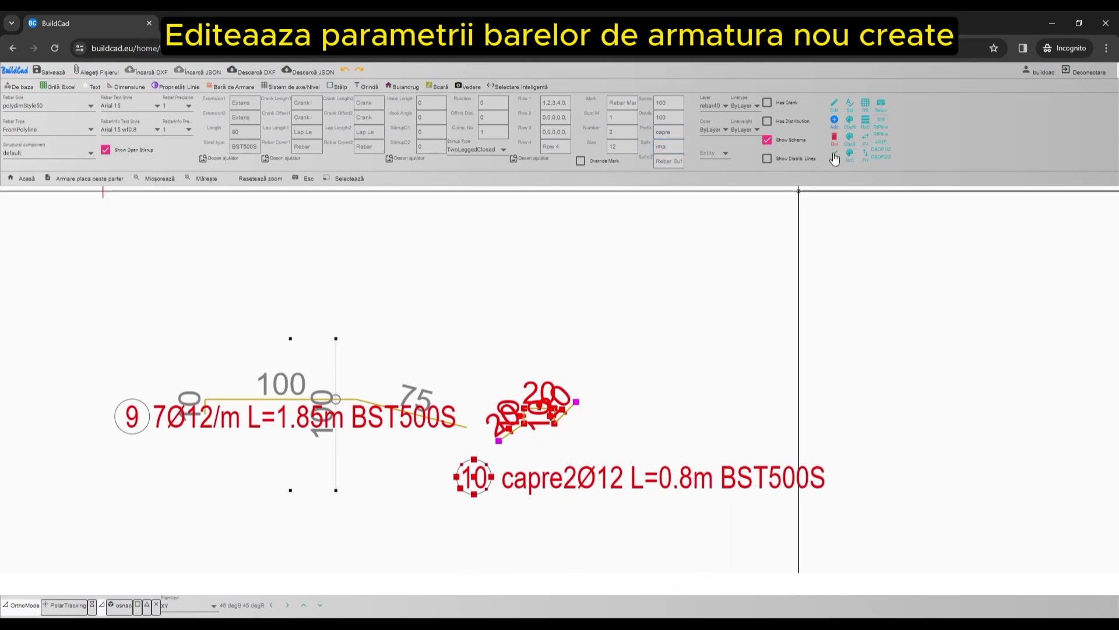
Step: Split rebar 10's label over two lines by setting Row 1 to 1,2 and Row 2 to 3,4
{"action": "scroll", "coordinate": [544, 350], "scroll_direction": "down", "scroll_amount": 3}
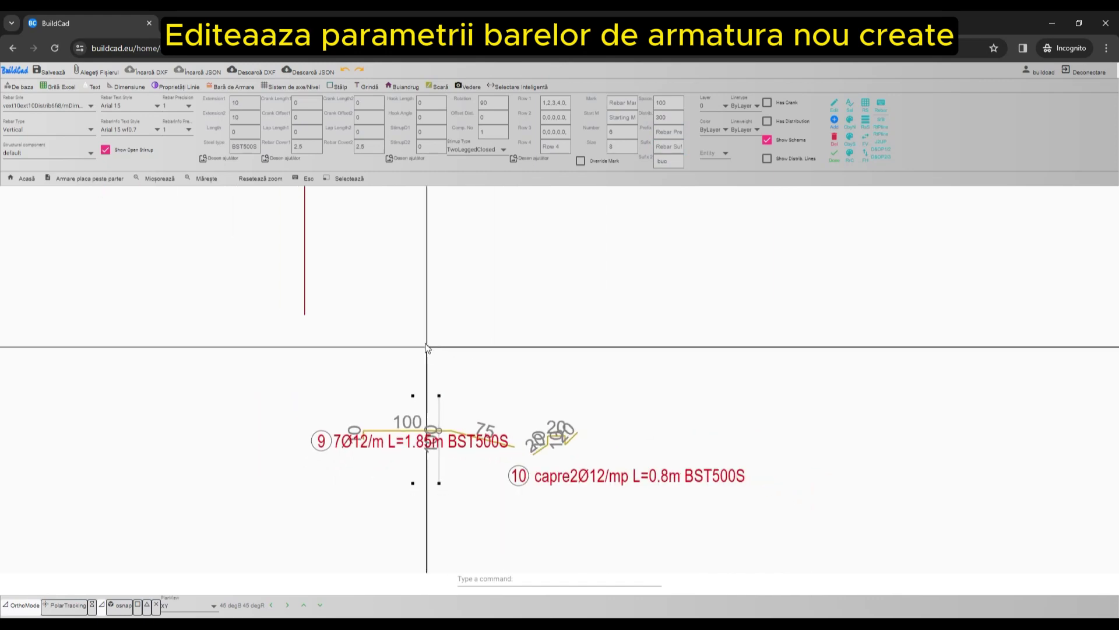
{"action": "left_click", "coordinate": [680, 486]}
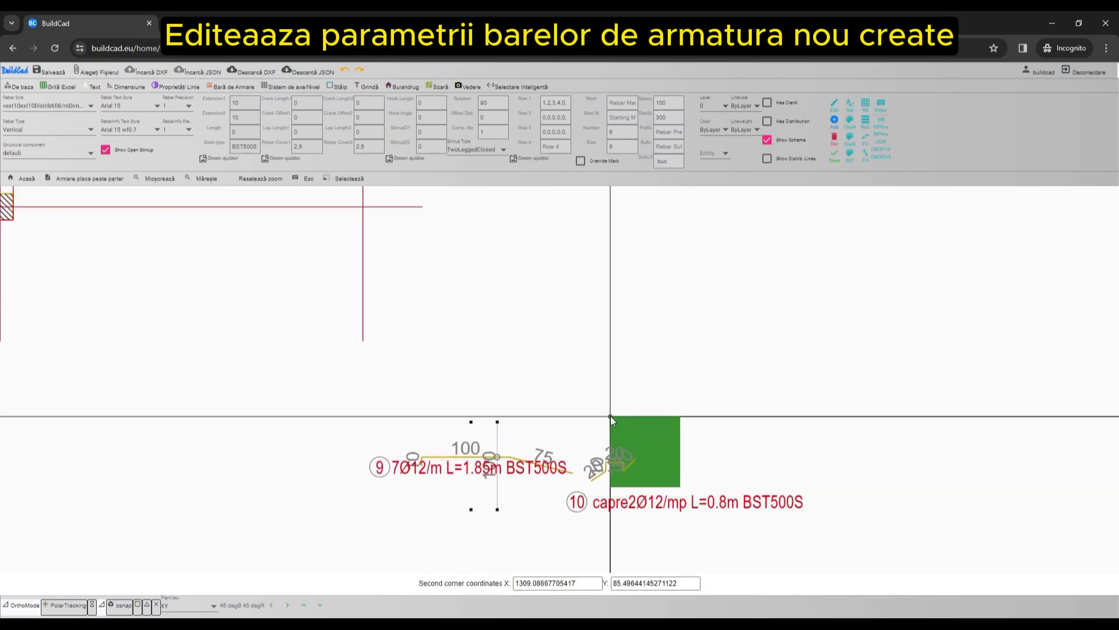
{"action": "left_click", "coordinate": [611, 418]}
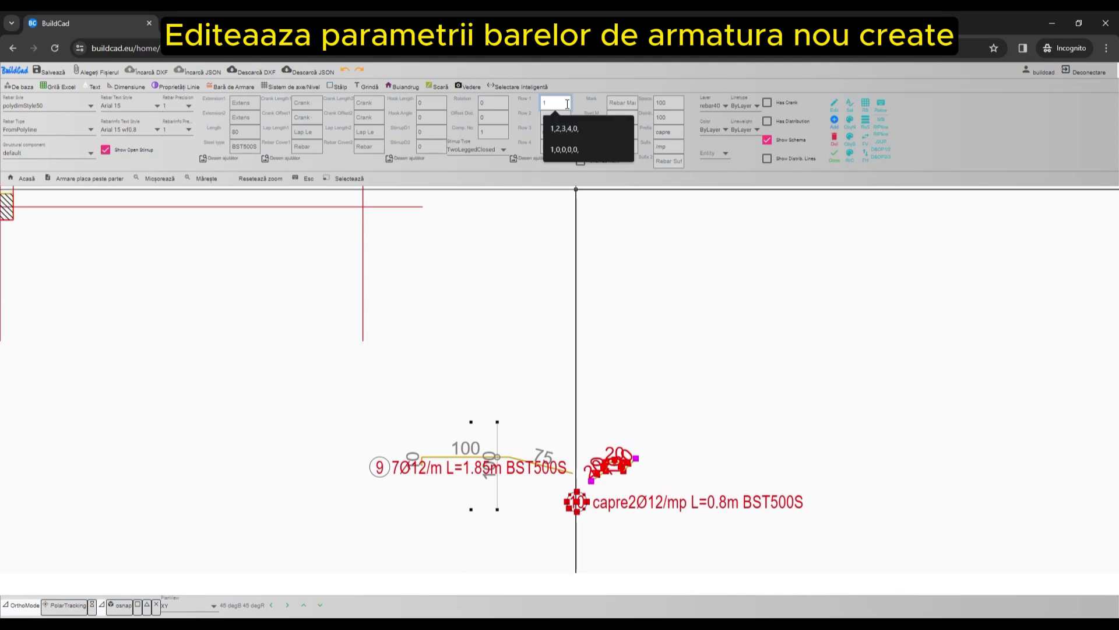
{"action": "type", "text": ",2"}
{"action": "left_click", "coordinate": [837, 163]}
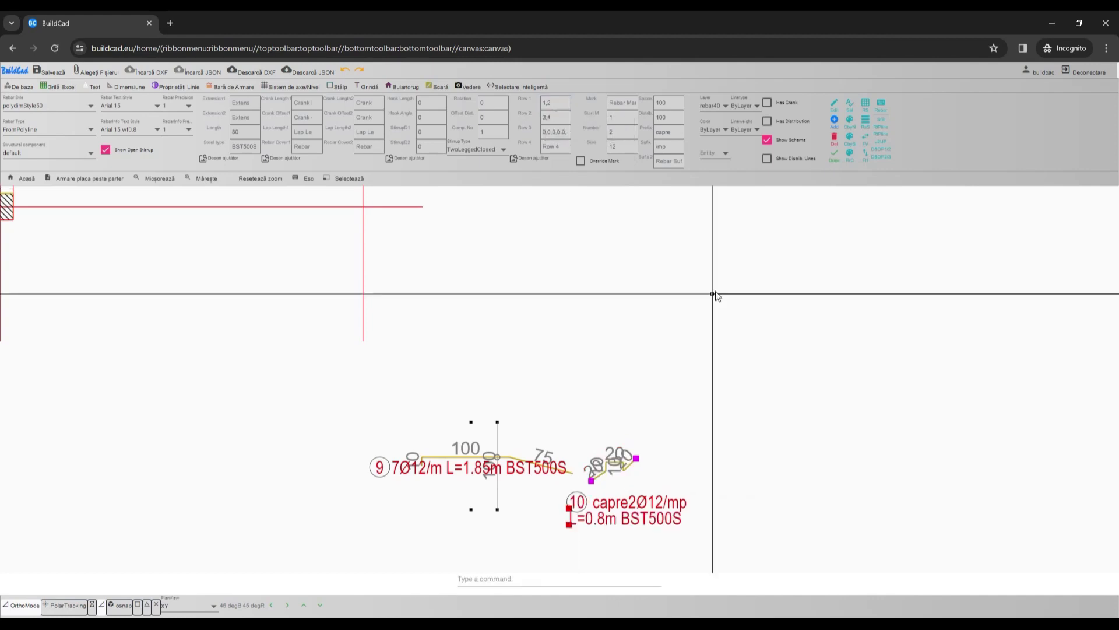
Step: Move rebar 9 by its distribution's lower end across the slab opening's left edge, level with the opening's lower edge
{"action": "scroll", "coordinate": [525, 419], "scroll_direction": "down", "scroll_amount": 3}
{"action": "middle_click_drag", "start_coordinate": [514, 434], "coordinate": [565, 501]}
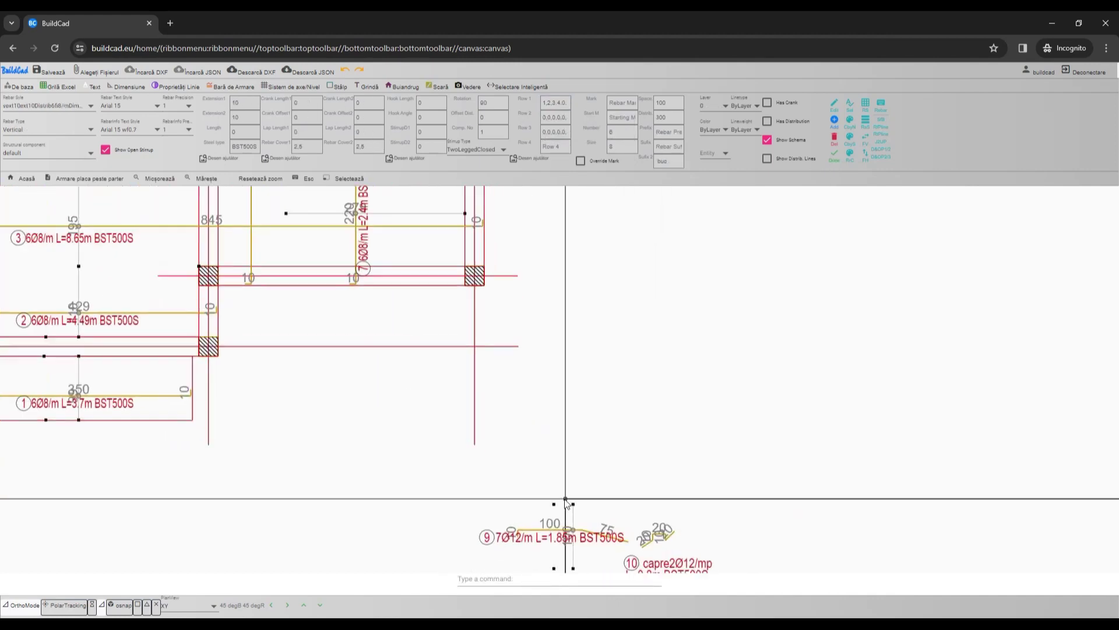
{"action": "scroll", "coordinate": [557, 515], "scroll_direction": "up", "scroll_amount": 2}
{"action": "left_click", "coordinate": [543, 542]}
{"action": "type", "text": "move"}
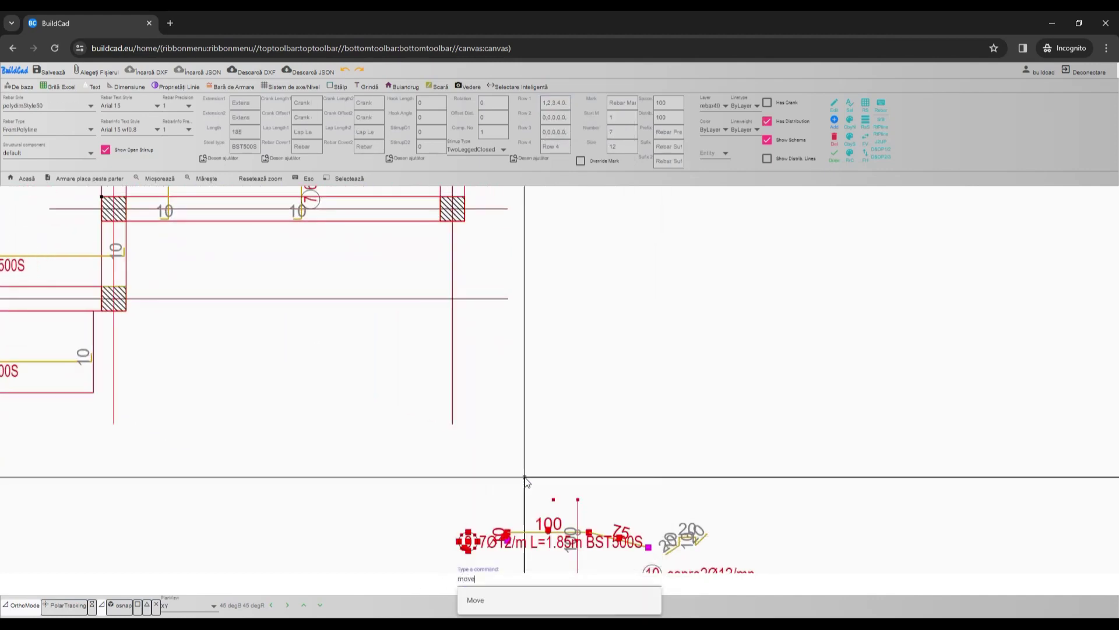
{"action": "scroll", "coordinate": [525, 444], "scroll_direction": "down", "scroll_amount": 1}
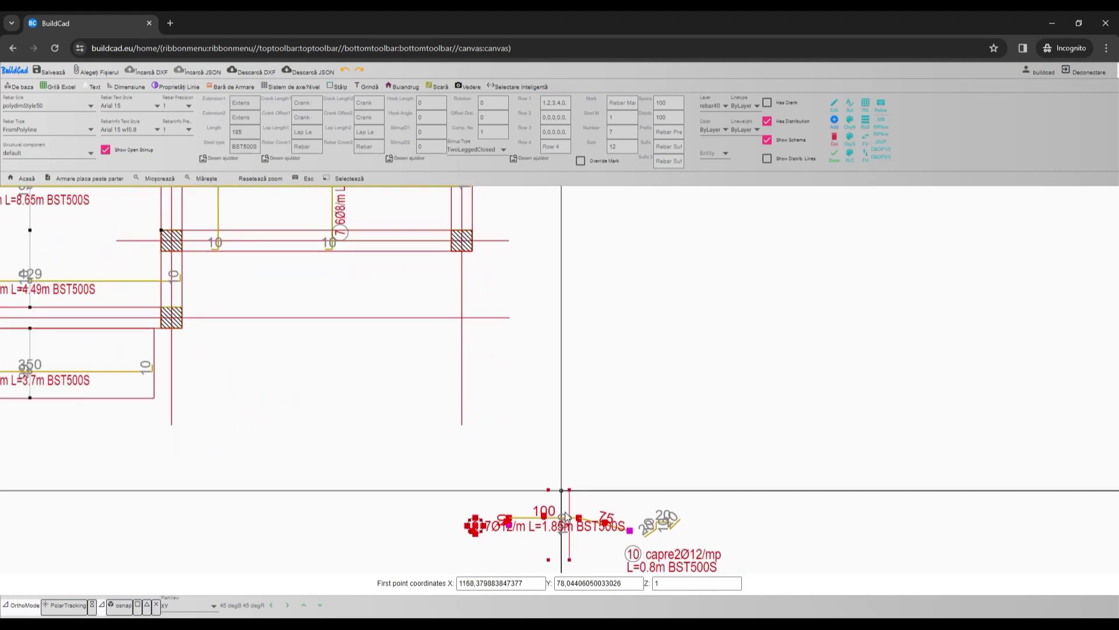
{"action": "left_click", "coordinate": [573, 561]}
{"action": "scroll", "coordinate": [656, 440], "scroll_direction": "down", "scroll_amount": 3}
{"action": "middle_click_drag", "start_coordinate": [463, 375], "coordinate": [548, 607]}
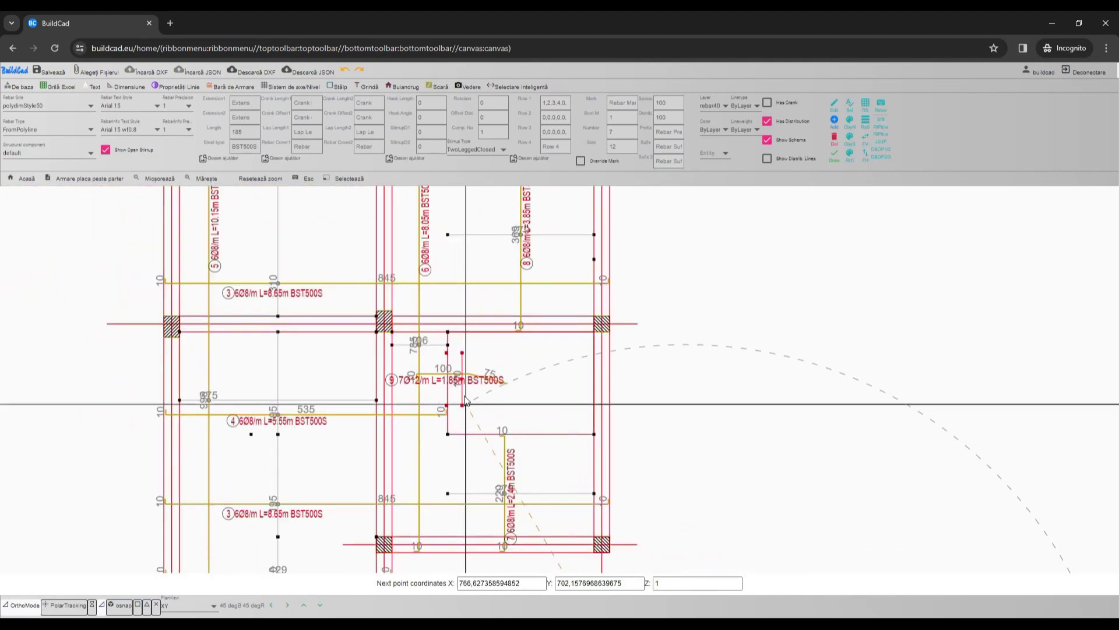
{"action": "scroll", "coordinate": [462, 405], "scroll_direction": "up", "scroll_amount": 2}
{"action": "scroll", "coordinate": [462, 431], "scroll_direction": "up", "scroll_amount": 4}
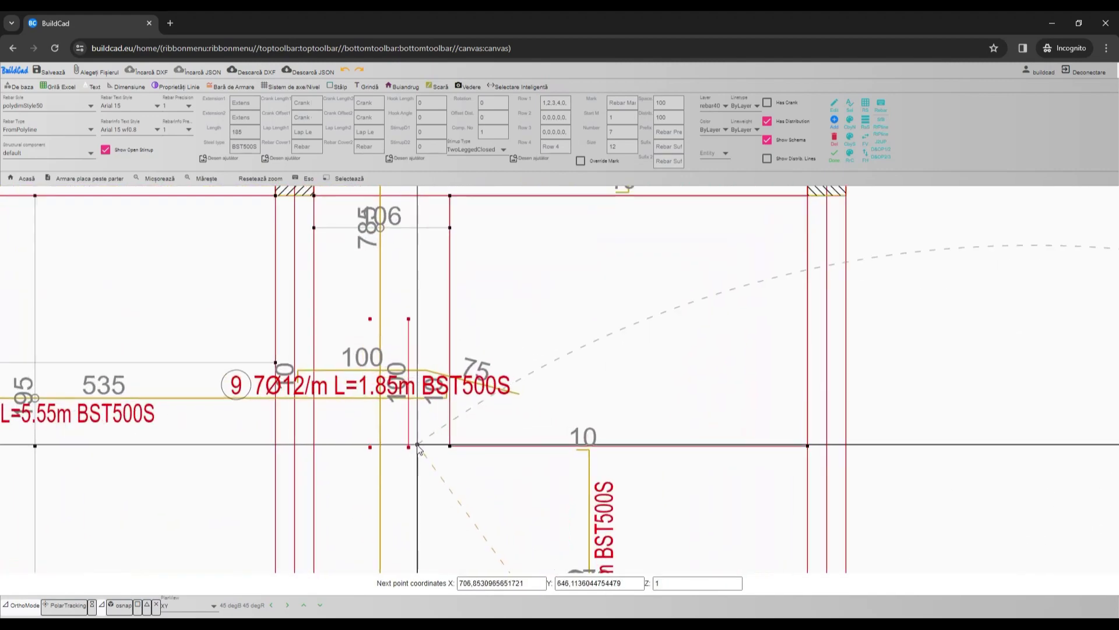
{"action": "left_click", "coordinate": [417, 446]}
Step: Move rebar 9's label up and right into the empty slab opening, clear of the bars
{"action": "scroll", "coordinate": [433, 364], "scroll_direction": "up", "scroll_amount": 1}
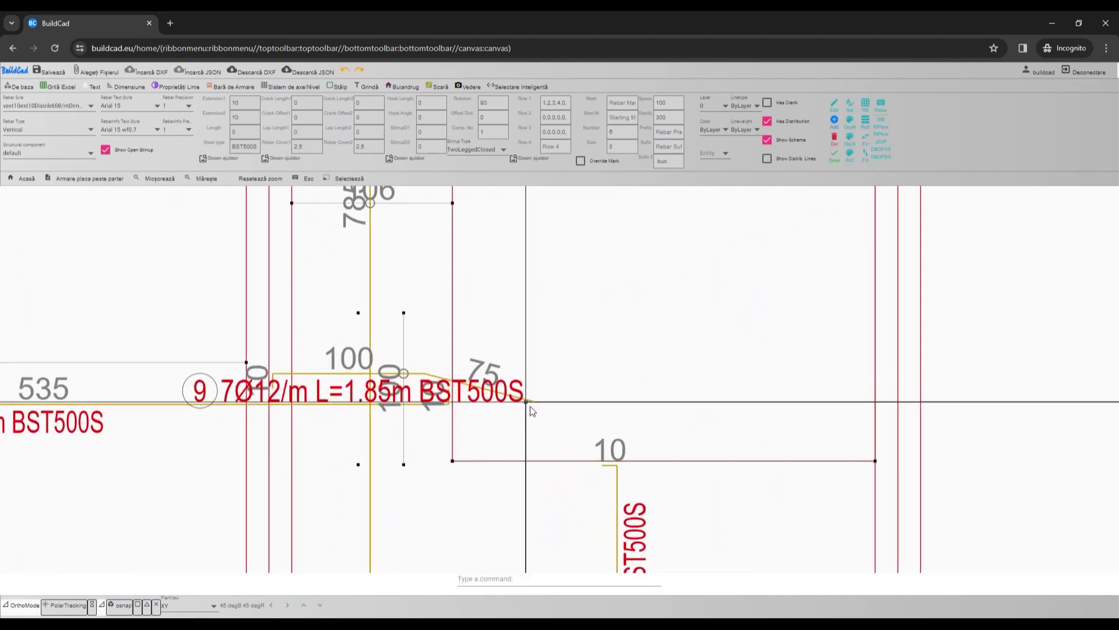
{"action": "left_click", "coordinate": [526, 398]}
{"action": "left_click", "coordinate": [477, 401]}
{"action": "type", "text": "mo"}
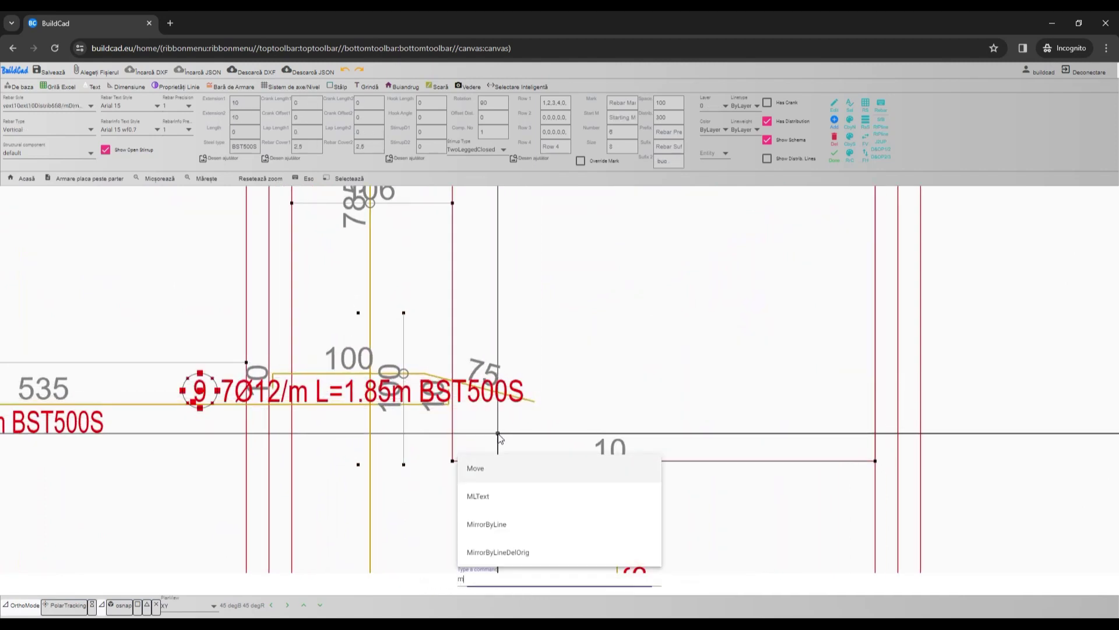
{"action": "key", "text": "Return"}
{"action": "left_click", "coordinate": [467, 436]}
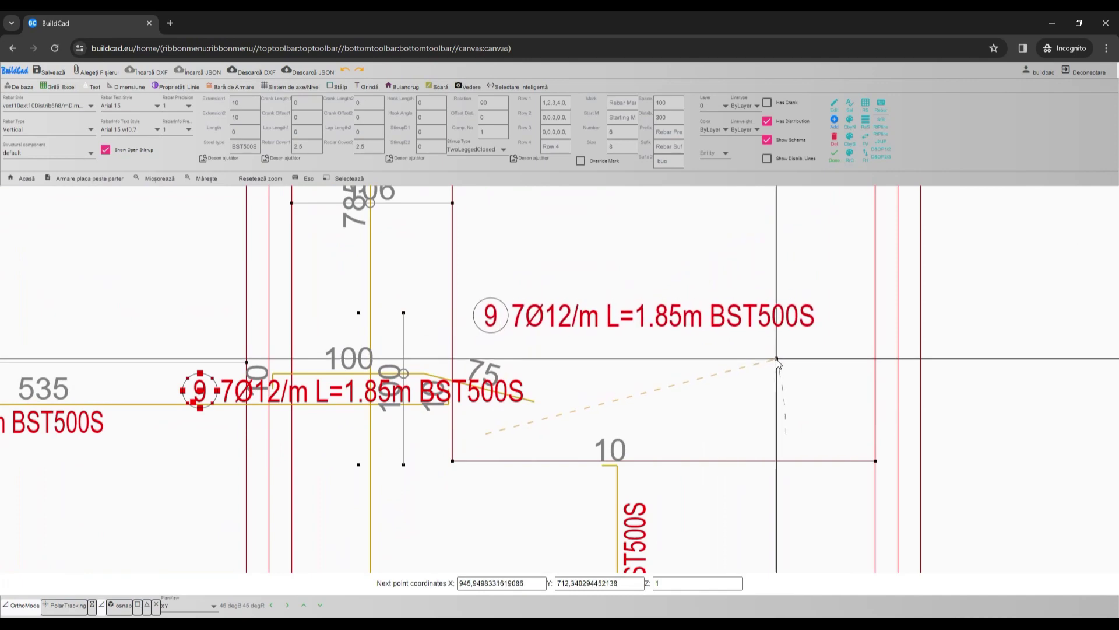
{"action": "left_click", "coordinate": [749, 364]}
Step: Stretch rebar 9's hooked left end to the left face of the central vertical beam
{"action": "scroll", "coordinate": [375, 301], "scroll_direction": "down", "scroll_amount": 2}
{"action": "scroll", "coordinate": [350, 332], "scroll_direction": "up", "scroll_amount": 2}
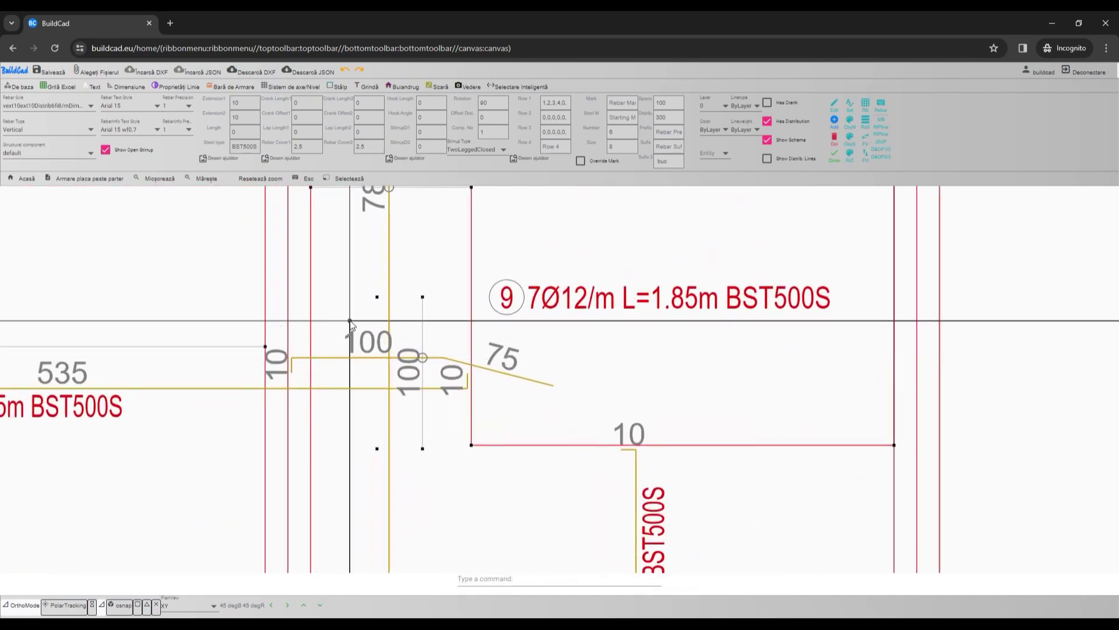
{"action": "left_click", "coordinate": [333, 356]}
{"action": "scroll", "coordinate": [318, 360], "scroll_direction": "up", "scroll_amount": 2}
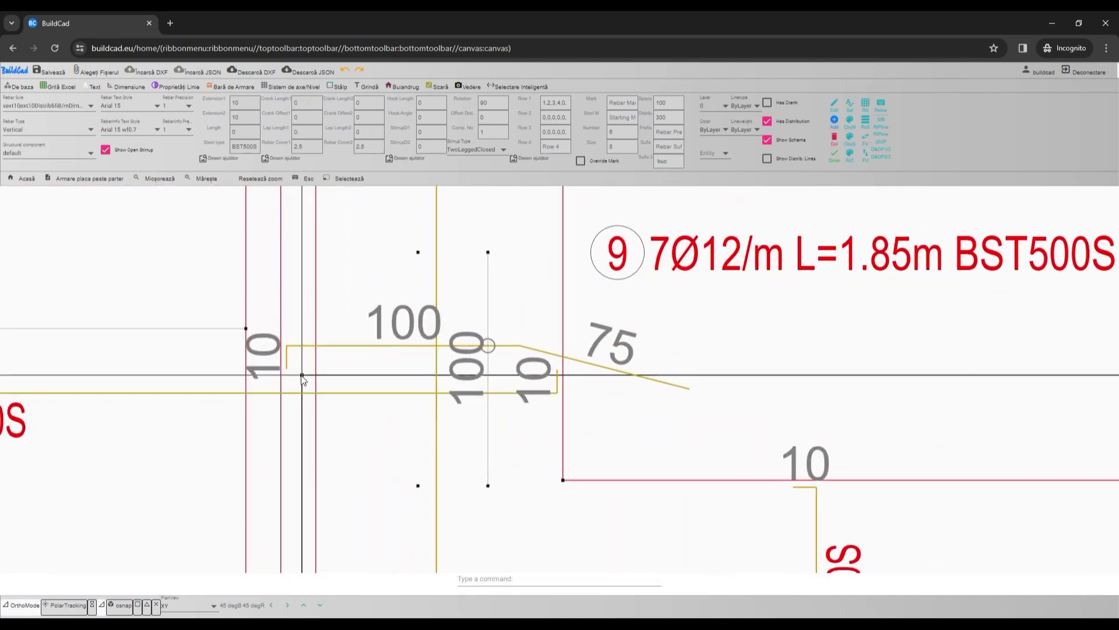
{"action": "left_click", "coordinate": [303, 366]}
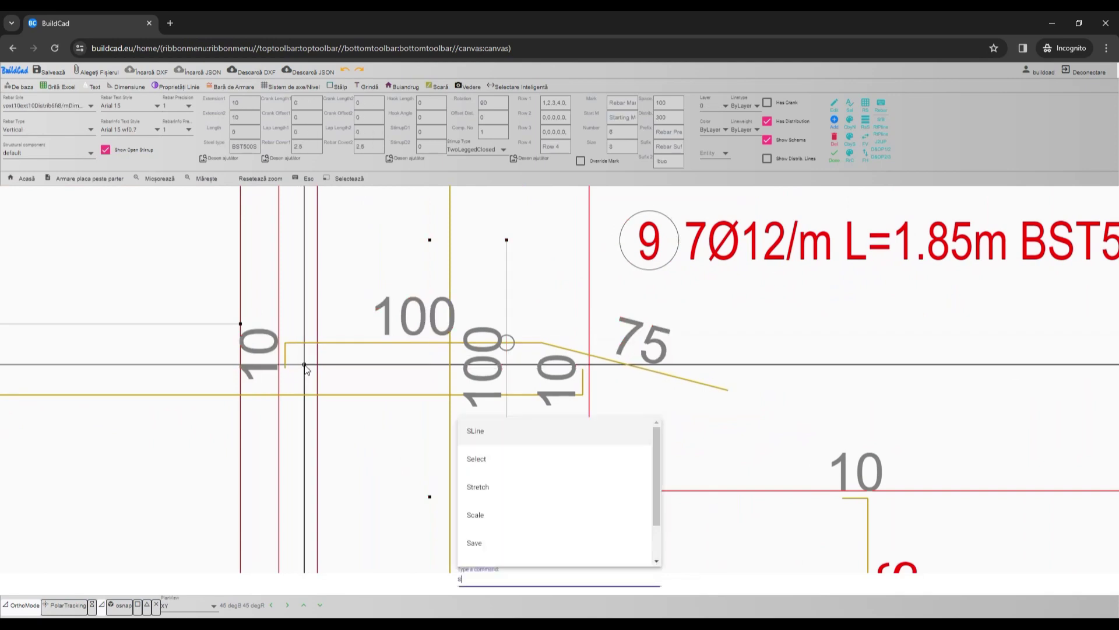
{"action": "key", "text": "Return"}
{"action": "scroll", "coordinate": [308, 365], "scroll_direction": "up", "scroll_amount": 2}
{"action": "left_click", "coordinate": [308, 386]}
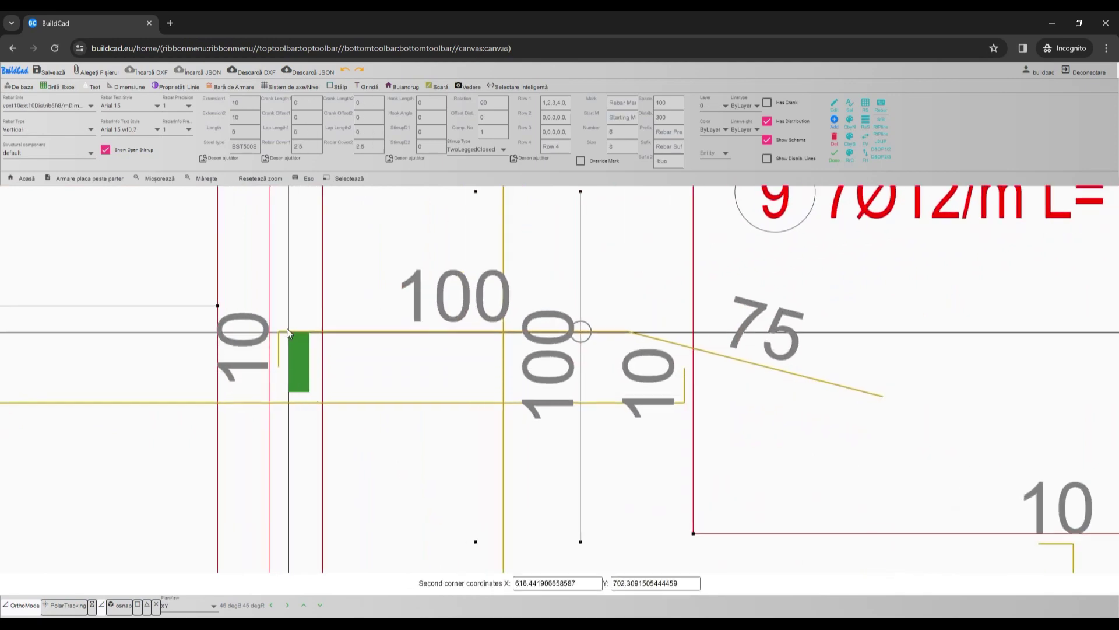
{"action": "left_click", "coordinate": [275, 305]}
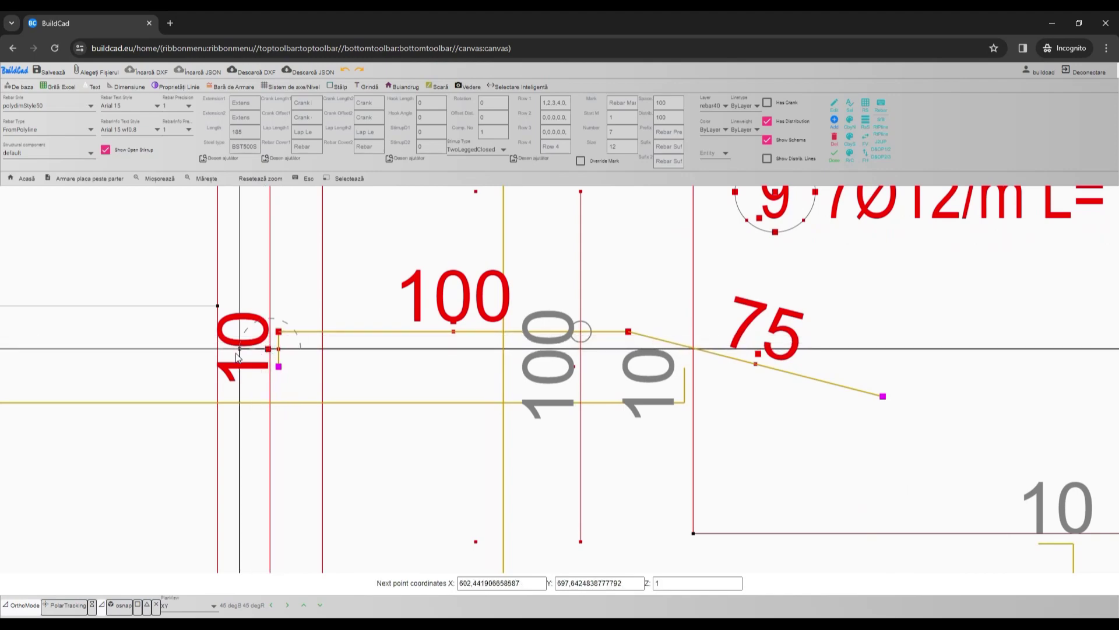
{"action": "left_click", "coordinate": [216, 354]}
{"action": "scroll", "coordinate": [297, 332], "scroll_direction": "down", "scroll_amount": 9}
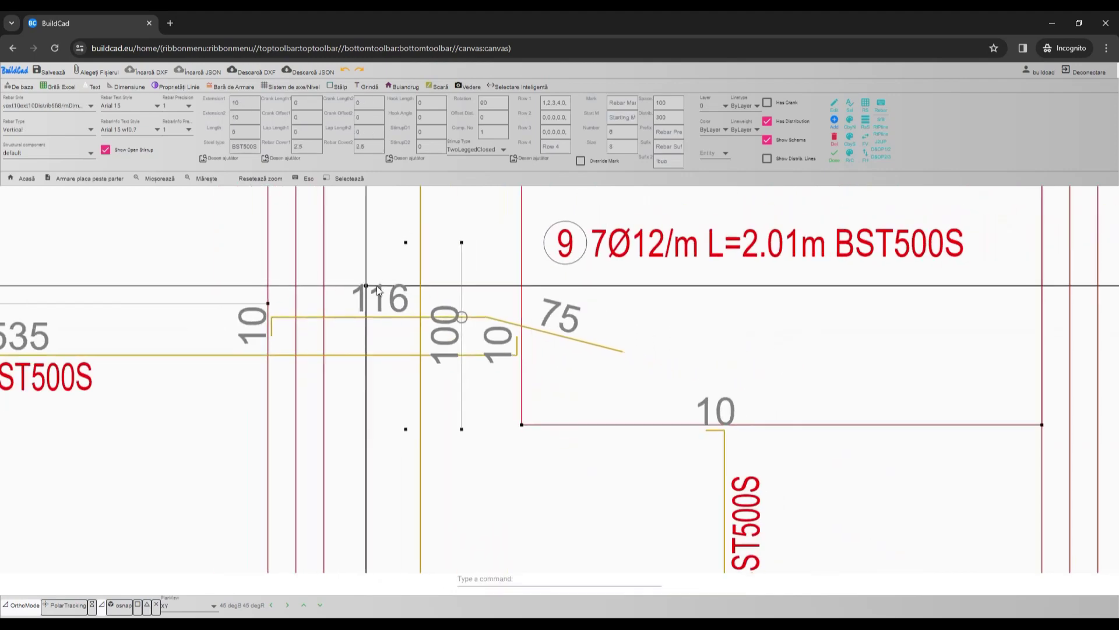
Step: Draw a leader polyline underlining rebar 9's label and move its lower end onto the bar's sloped segment near the opening edge
{"action": "scroll", "coordinate": [504, 303], "scroll_direction": "up", "scroll_amount": 1}
{"action": "scroll", "coordinate": [505, 308], "scroll_direction": "down", "scroll_amount": 5}
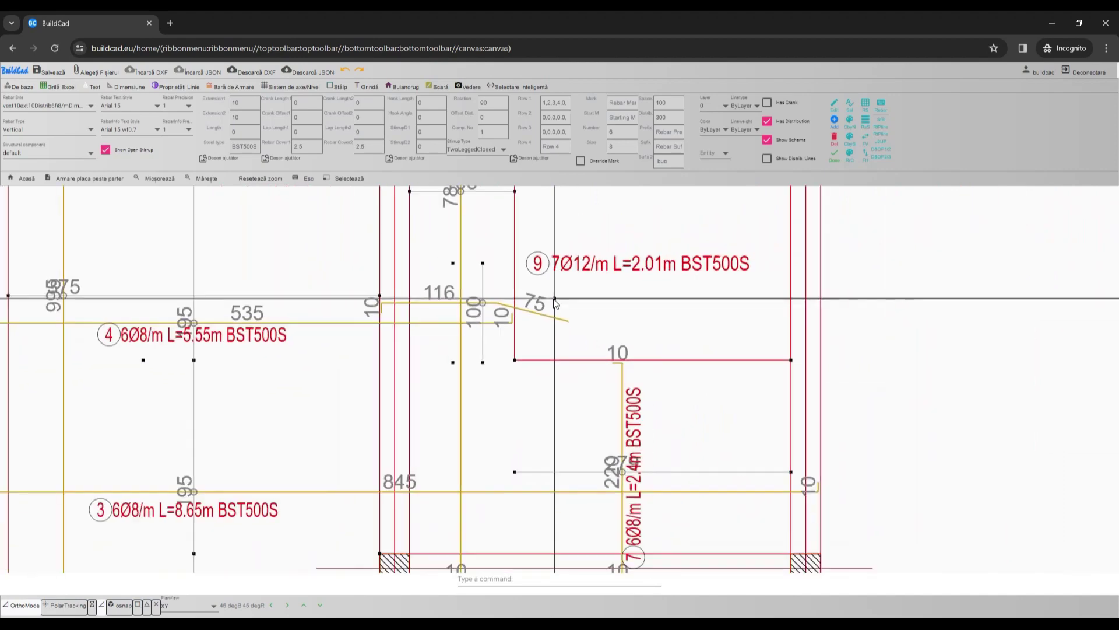
{"action": "middle_click_drag", "start_coordinate": [605, 258], "coordinate": [562, 317]}
{"action": "scroll", "coordinate": [562, 317], "scroll_direction": "up", "scroll_amount": 2}
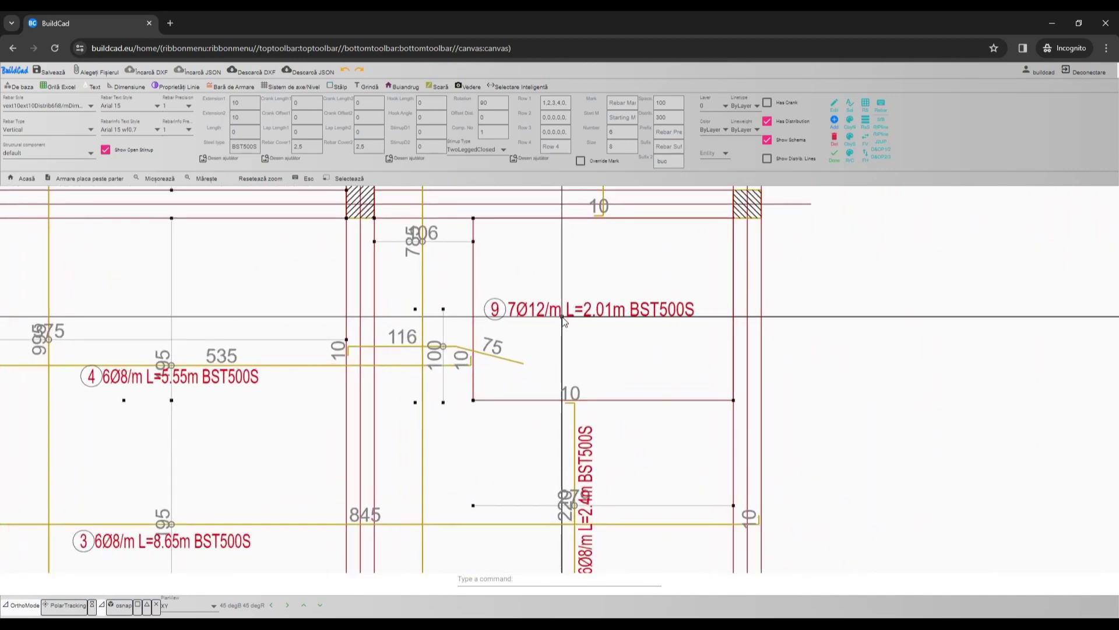
{"action": "scroll", "coordinate": [699, 316], "scroll_direction": "up", "scroll_amount": 5}
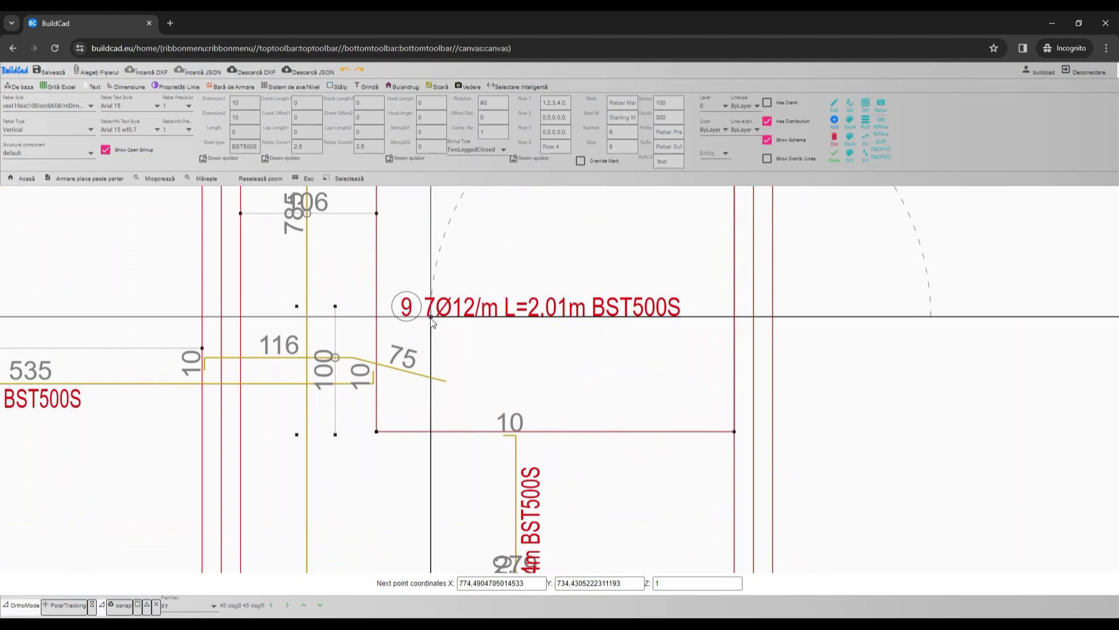
{"action": "scroll", "coordinate": [432, 367], "scroll_direction": "up", "scroll_amount": 4}
{"action": "left_click", "coordinate": [424, 380]}
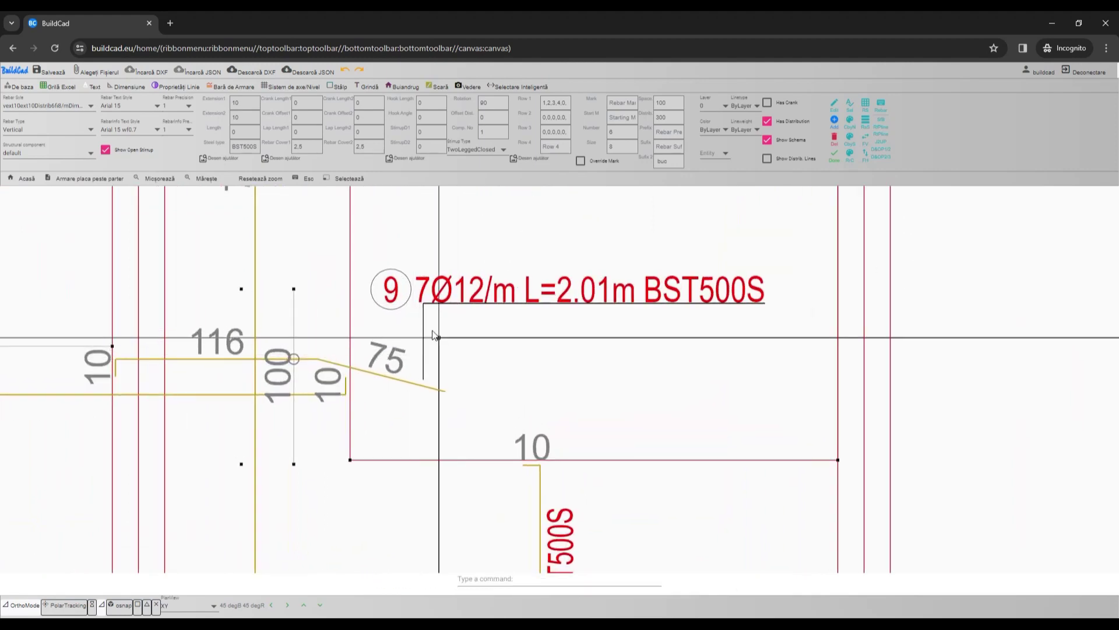
{"action": "left_click", "coordinate": [424, 379]}
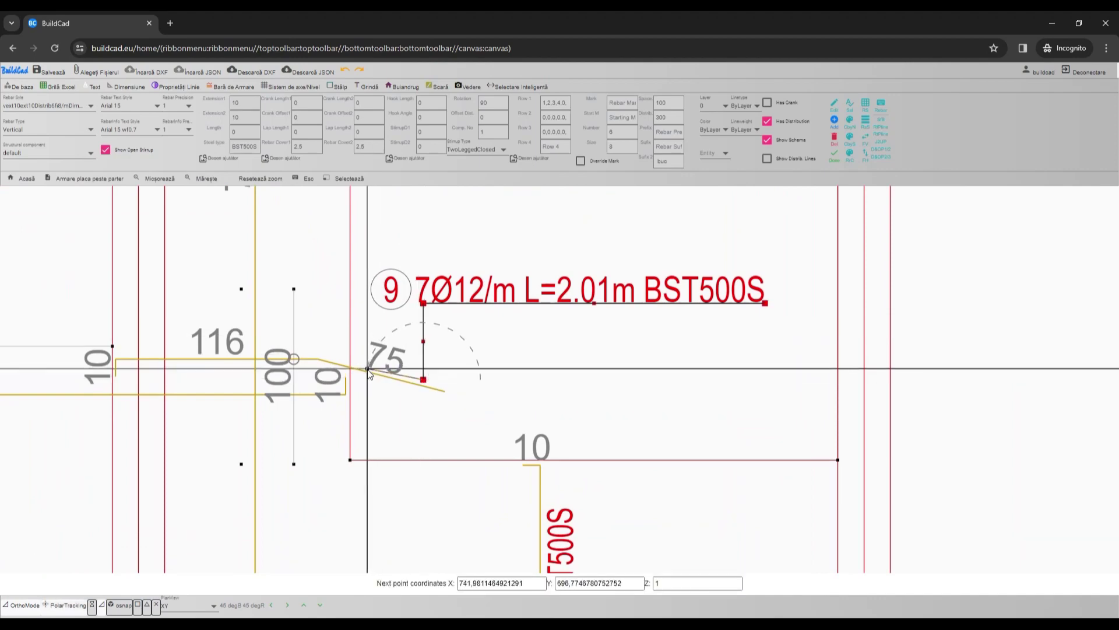
{"action": "scroll", "coordinate": [369, 373], "scroll_direction": "down", "scroll_amount": 10}
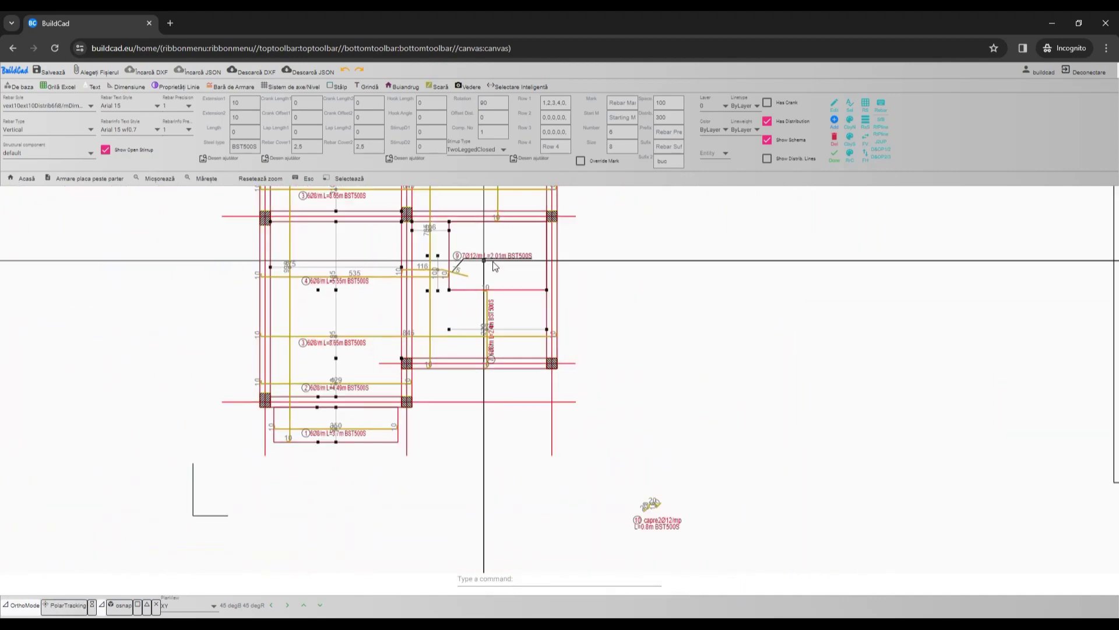
Step: Save the project and dismiss the save notice
{"action": "scroll", "coordinate": [522, 324], "scroll_direction": "down", "scroll_amount": 3}
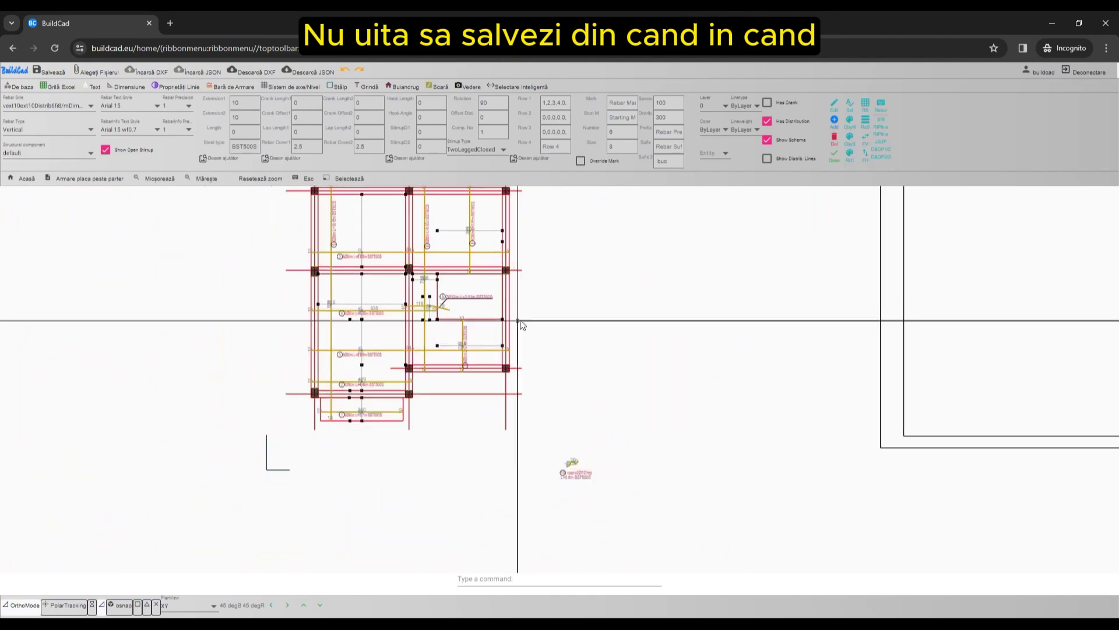
{"action": "scroll", "coordinate": [577, 322], "scroll_direction": "down", "scroll_amount": 2}
{"action": "type", "text": "s"}
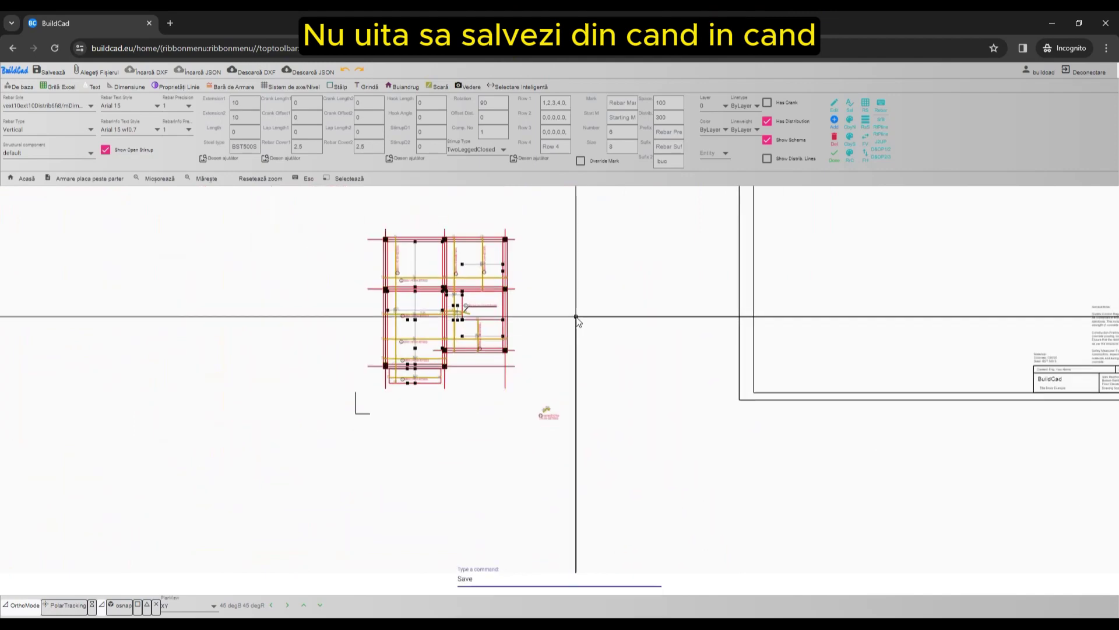
{"action": "key", "text": "Return"}
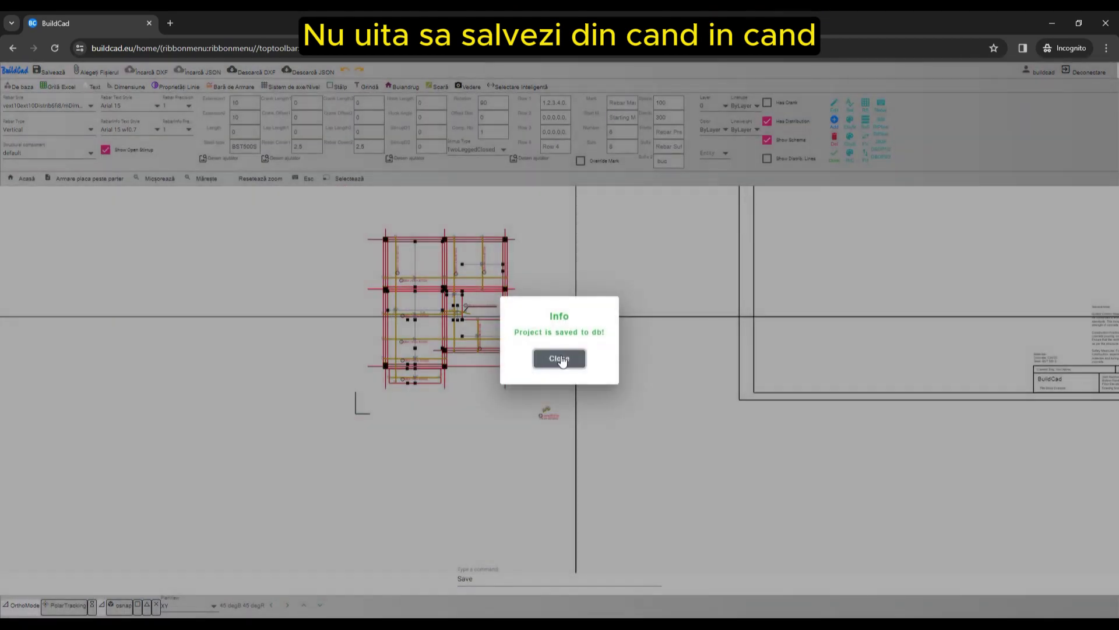
{"action": "left_click", "coordinate": [561, 360]}
Step: Copy the entire reinforced slab plan horizontally into the empty space between the original plan and the drawing sheet
{"action": "middle_click_drag", "start_coordinate": [537, 383], "coordinate": [452, 392]}
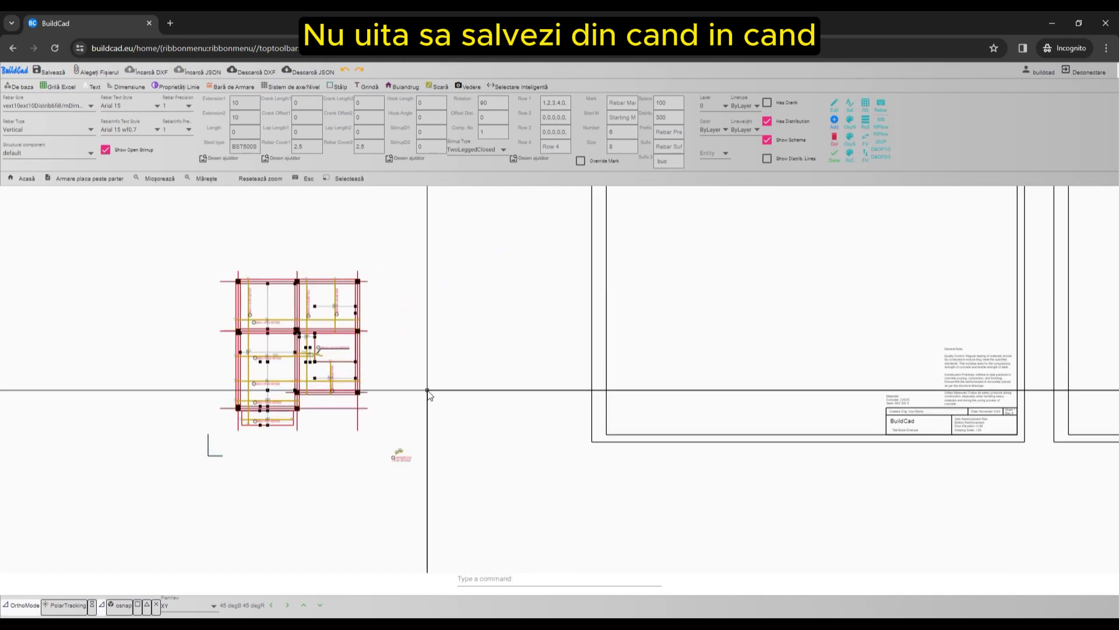
{"action": "mouse_move", "coordinate": [385, 450]}
{"action": "left_mouse_down"}
{"action": "mouse_move", "coordinate": [182, 260]}
{"action": "mouse_move", "coordinate": [197, 260]}
{"action": "left_mouse_up"}
{"action": "type", "text": "cop"}
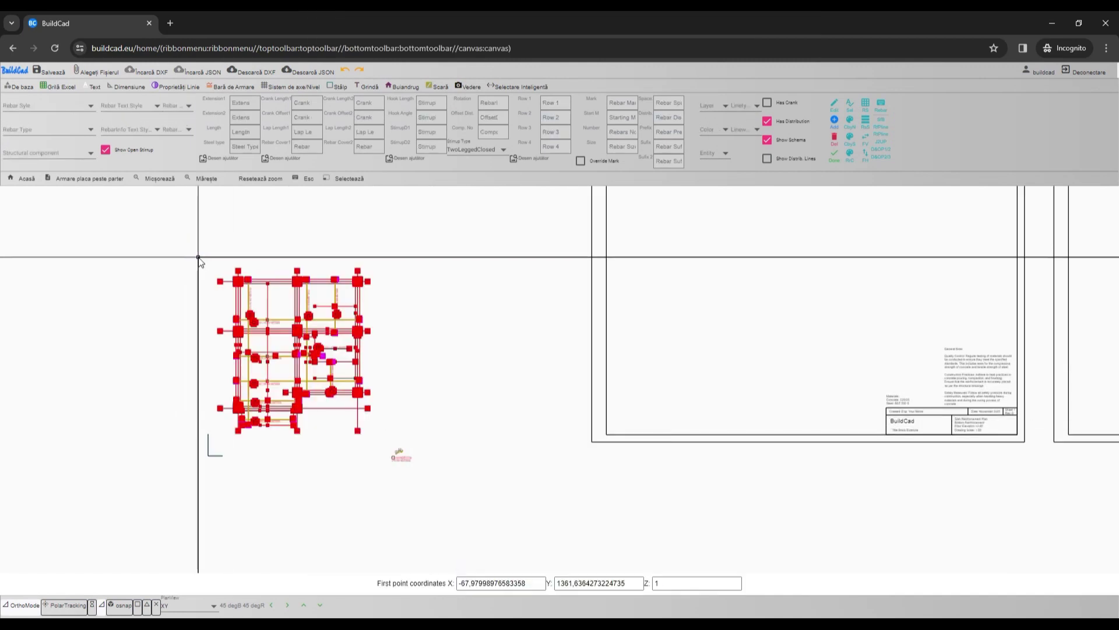
{"action": "scroll", "coordinate": [304, 443], "scroll_direction": "up", "scroll_amount": 3}
{"action": "left_click", "coordinate": [335, 428]}
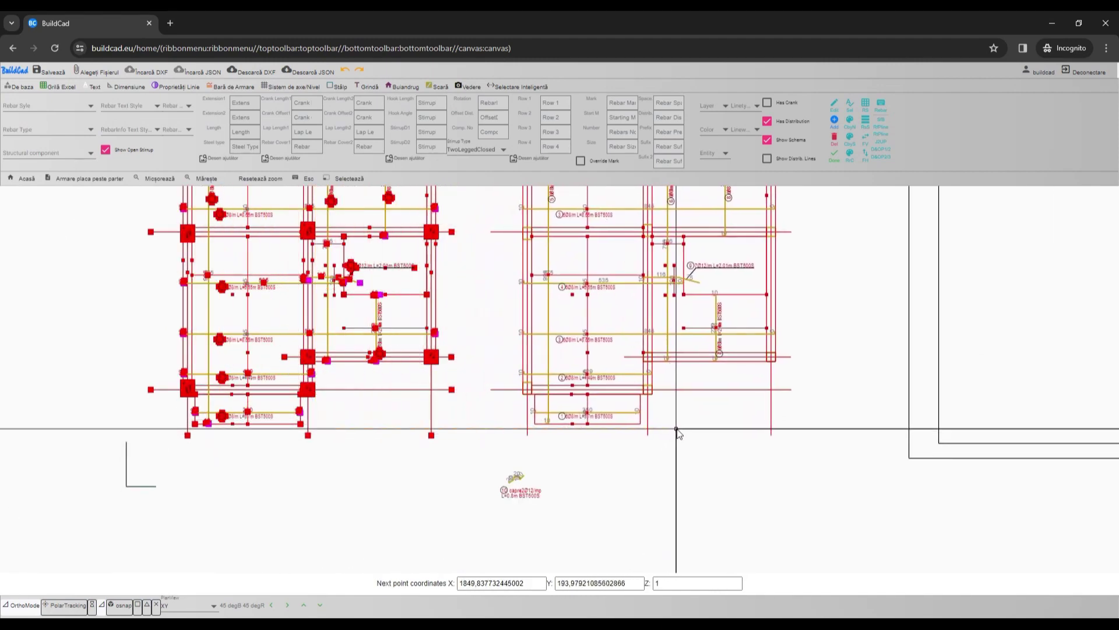
{"action": "left_click", "coordinate": [676, 429]}
Step: Mirror the hooks of all rebars in the copied plan for the top reinforcement
{"action": "scroll", "coordinate": [677, 432], "scroll_direction": "down", "scroll_amount": 5}
{"action": "left_click", "coordinate": [680, 493]}
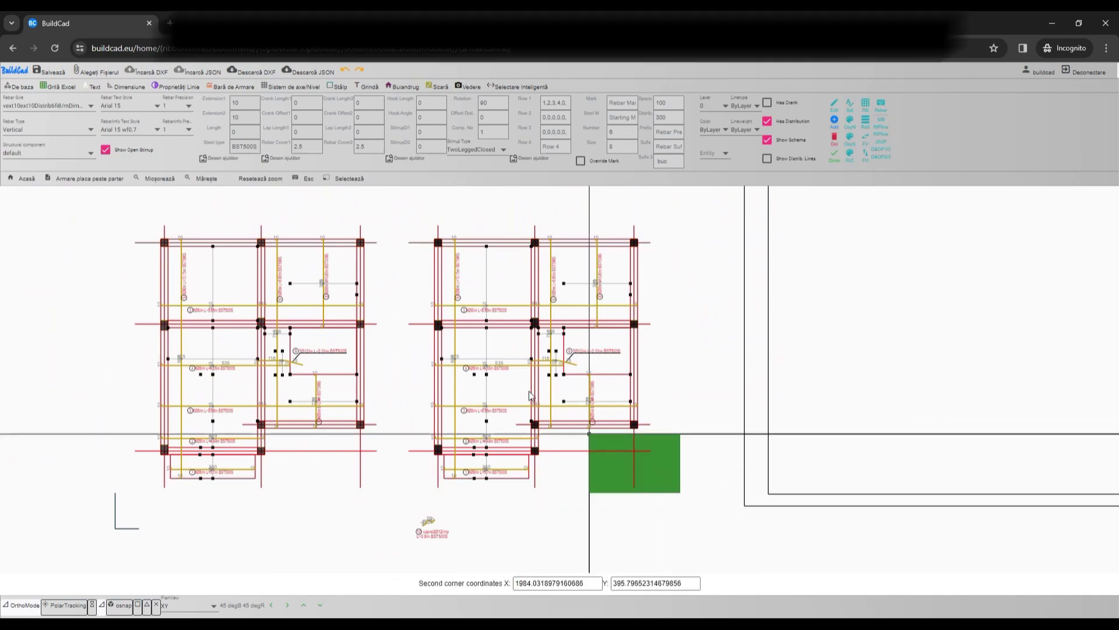
{"action": "left_click", "coordinate": [425, 207]}
{"action": "scroll", "coordinate": [643, 457], "scroll_direction": "up", "scroll_amount": 3}
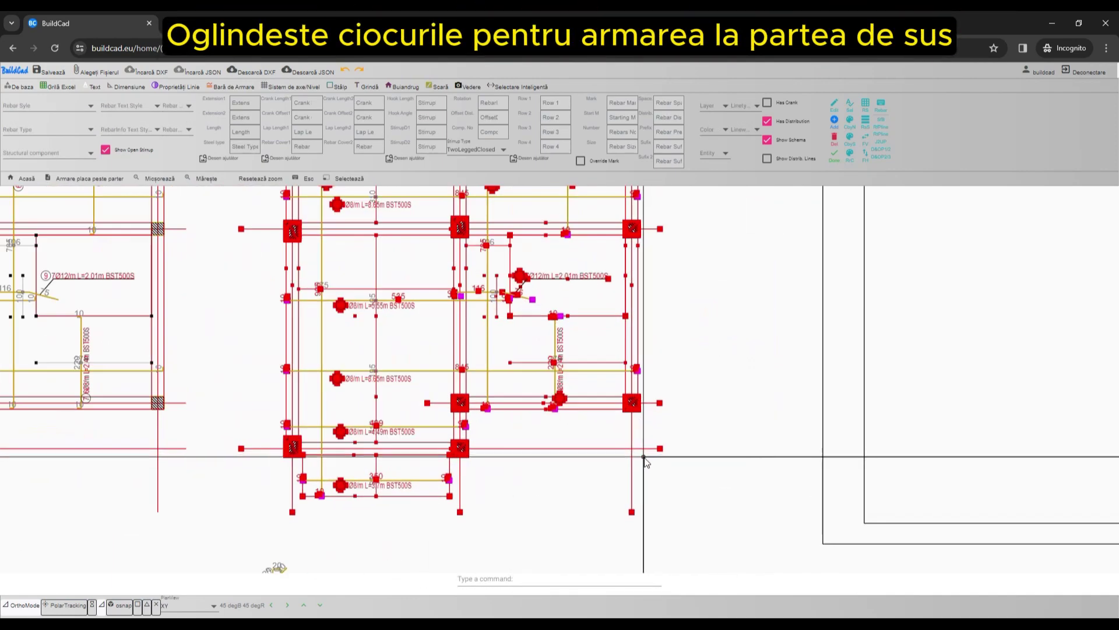
{"action": "scroll", "coordinate": [644, 456], "scroll_direction": "up", "scroll_amount": 4}
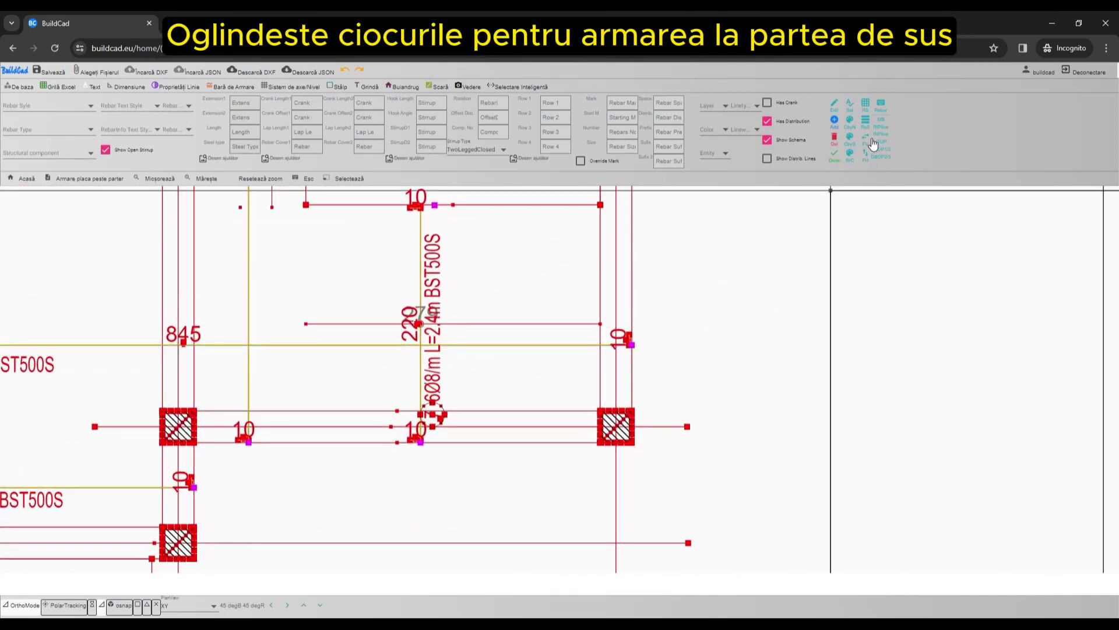
{"action": "left_click", "coordinate": [867, 146]}
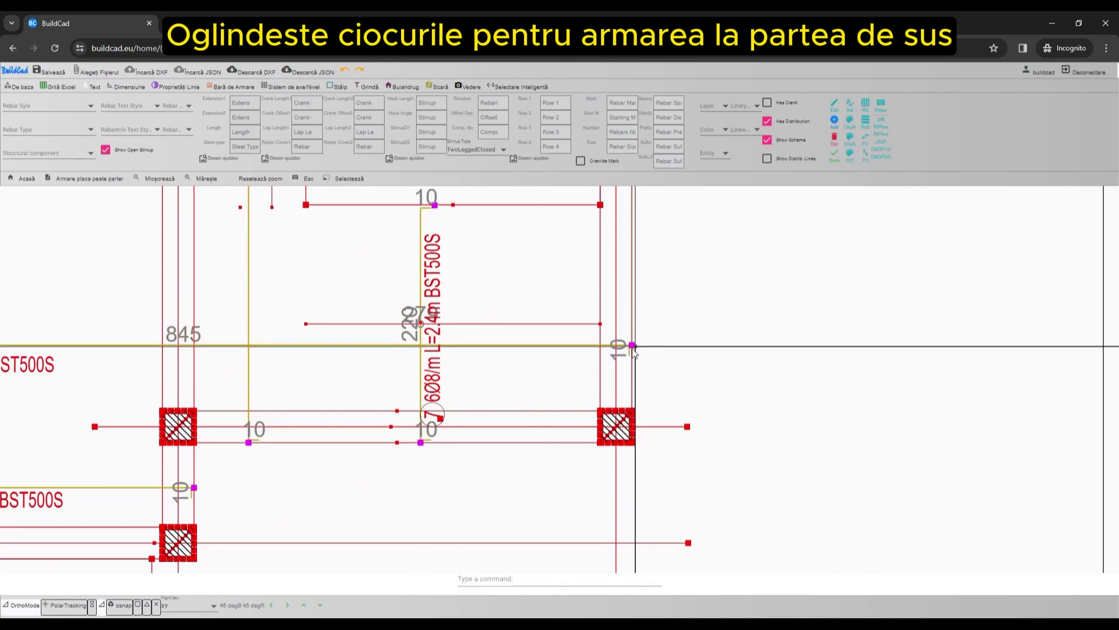
Step: Save the project with the copied top-reinforcement plan
{"action": "scroll", "coordinate": [450, 408], "scroll_direction": "down", "scroll_amount": 3}
{"action": "scroll", "coordinate": [451, 408], "scroll_direction": "down", "scroll_amount": 5}
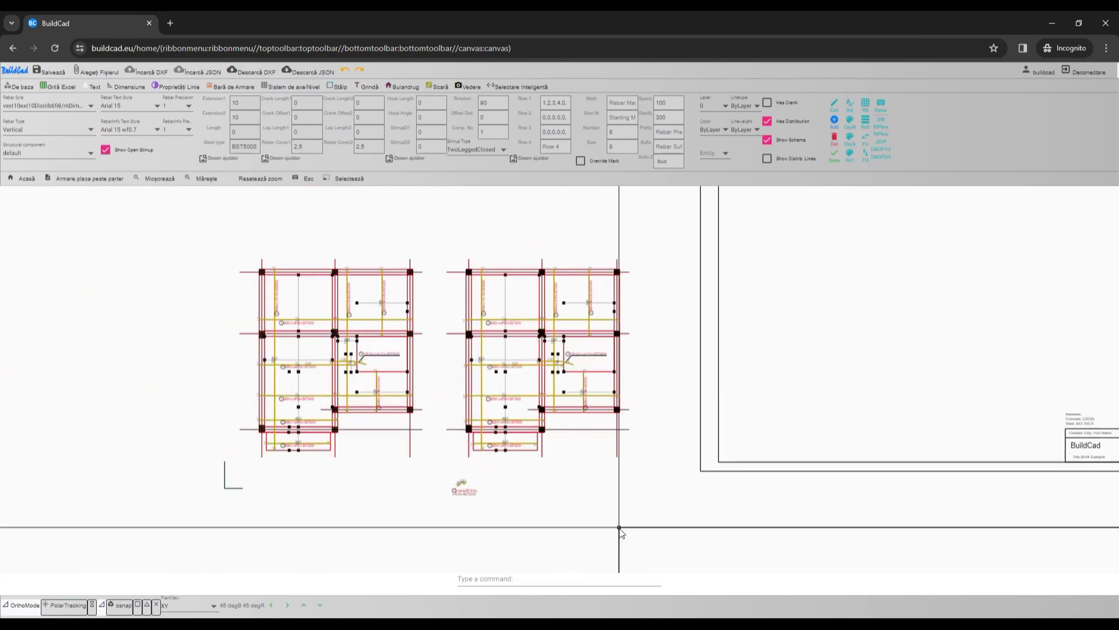
{"action": "left_click", "coordinate": [666, 546]}
{"action": "left_click", "coordinate": [219, 222]}
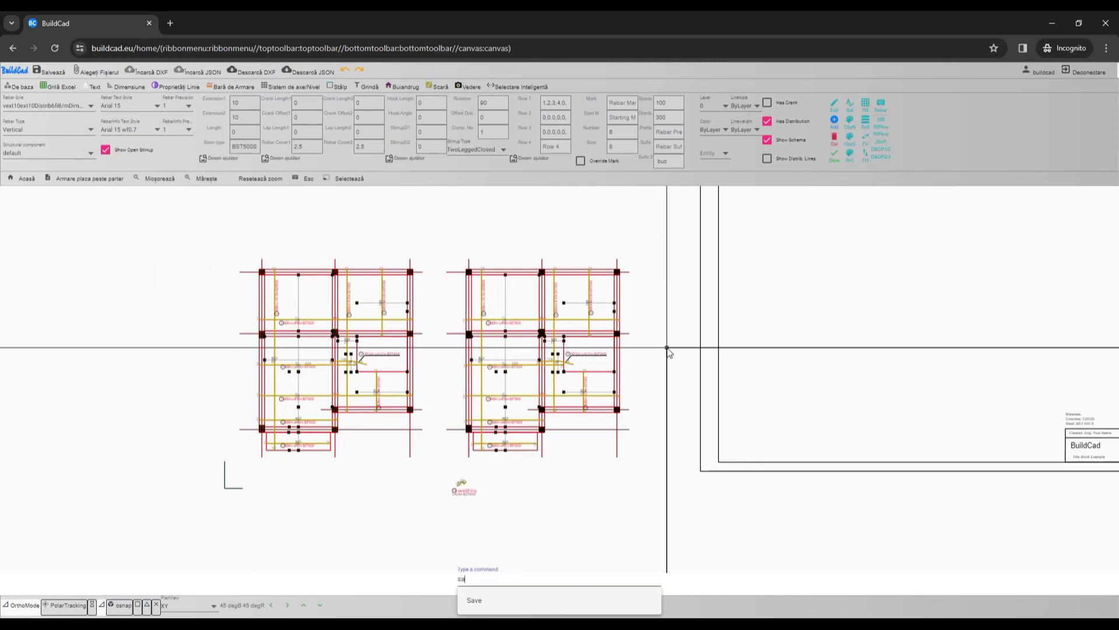
{"action": "key", "text": "Return"}
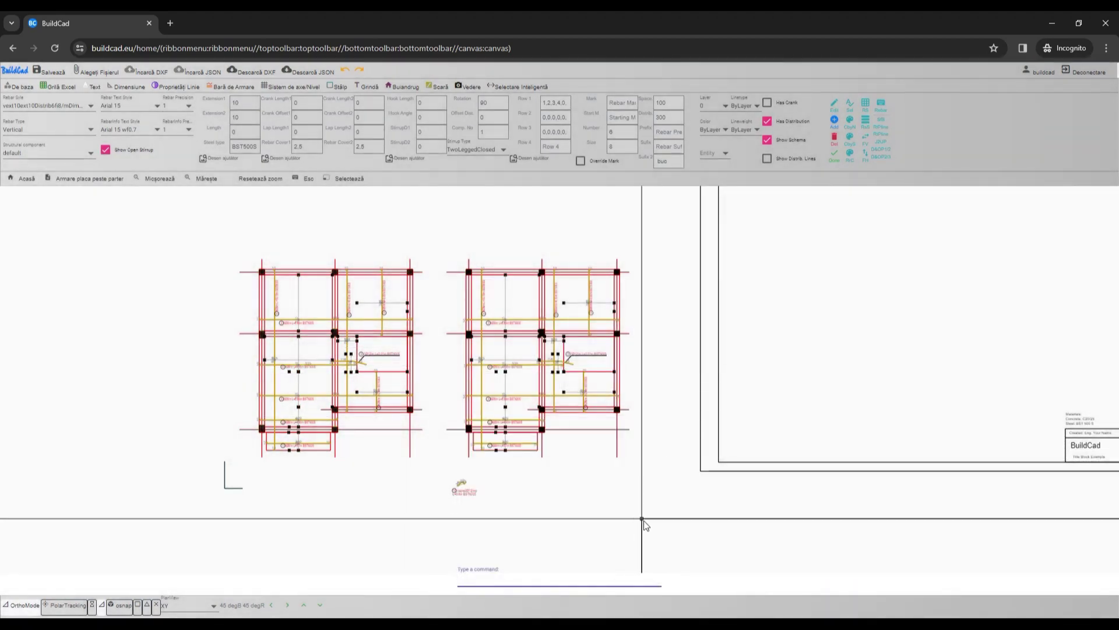
Step: Generate the rebar schedule from both slab plans and the separate custom rebar 10
{"action": "left_click", "coordinate": [645, 533]}
{"action": "left_click", "coordinate": [230, 242]}
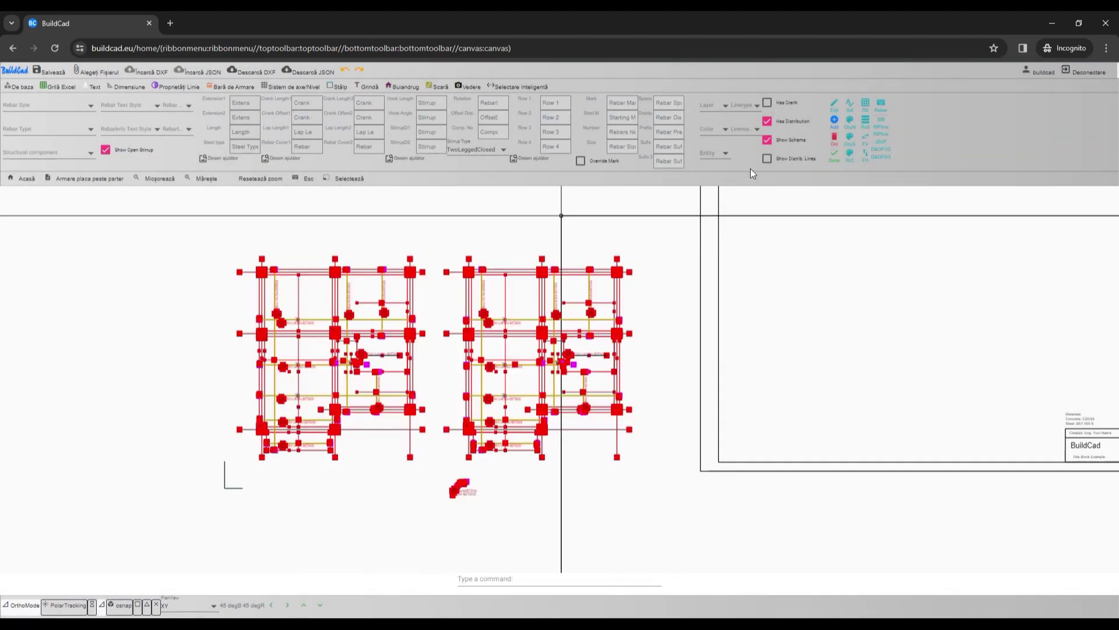
{"action": "left_click", "coordinate": [866, 108]}
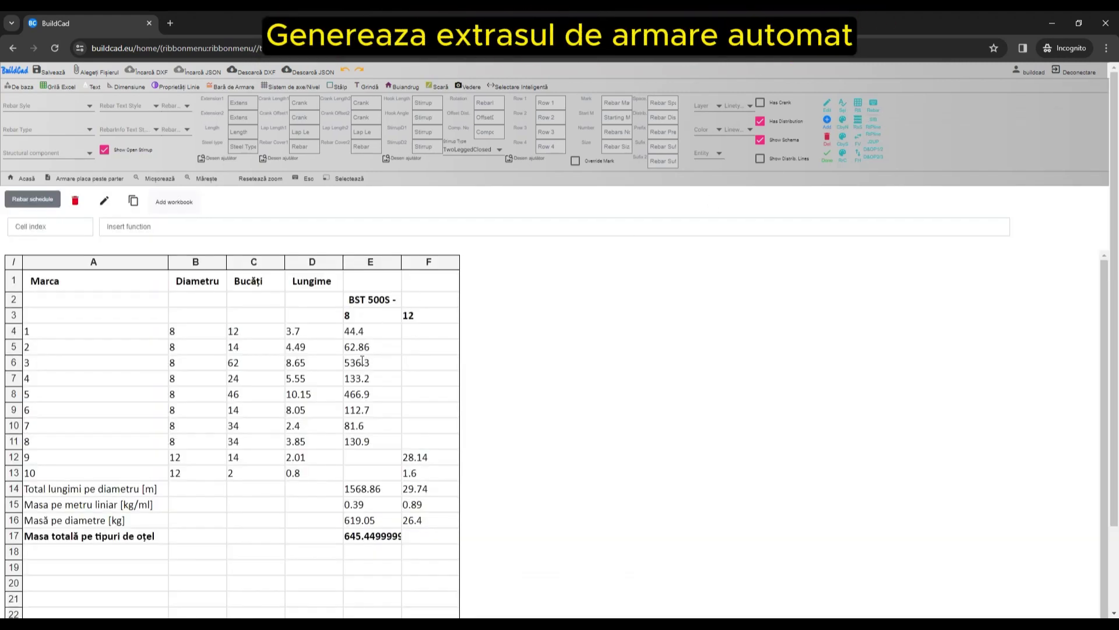
Step: Fill the schedule's summary rows 14 to 17, columns A to F, with Lightblue
{"action": "left_click_drag", "start_coordinate": [36, 489], "coordinate": [360, 528]}
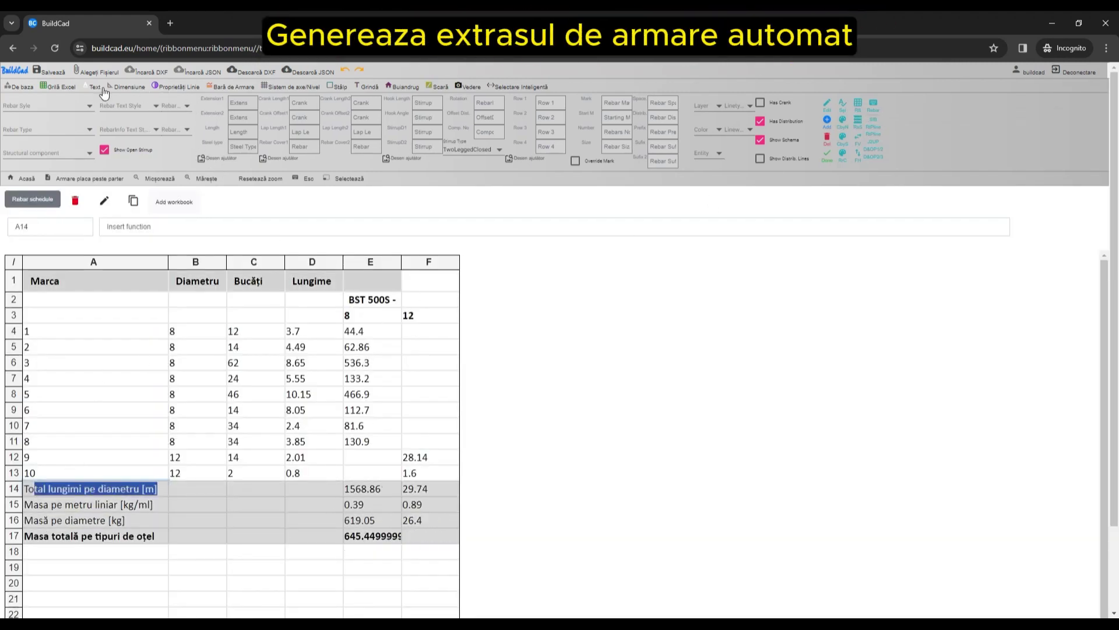
{"action": "left_click", "coordinate": [55, 87]}
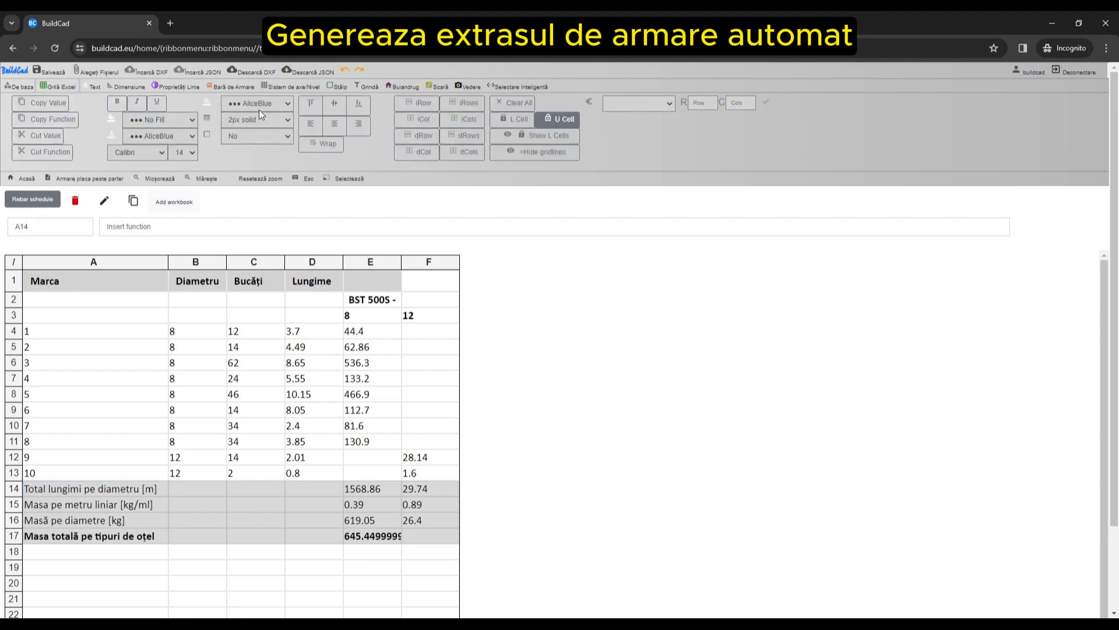
{"action": "left_click", "coordinate": [166, 120]}
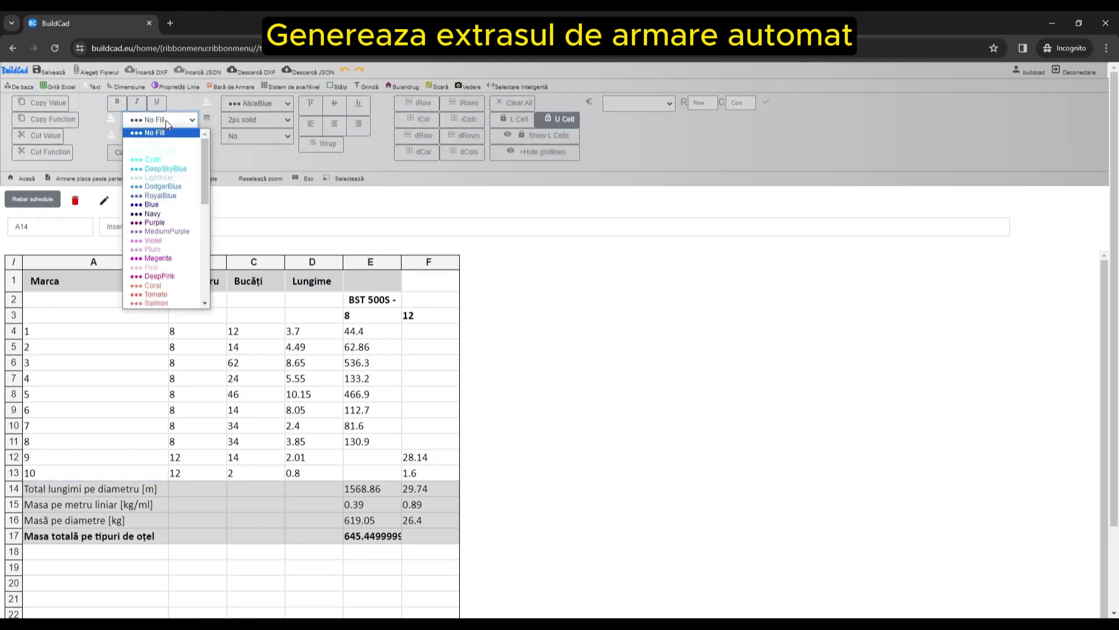
{"action": "left_click", "coordinate": [166, 178]}
Step: Choose Darkseagreen as the border colour for the schedule's rebar rows 4 to 13
{"action": "left_click_drag", "start_coordinate": [40, 331], "coordinate": [440, 467]}
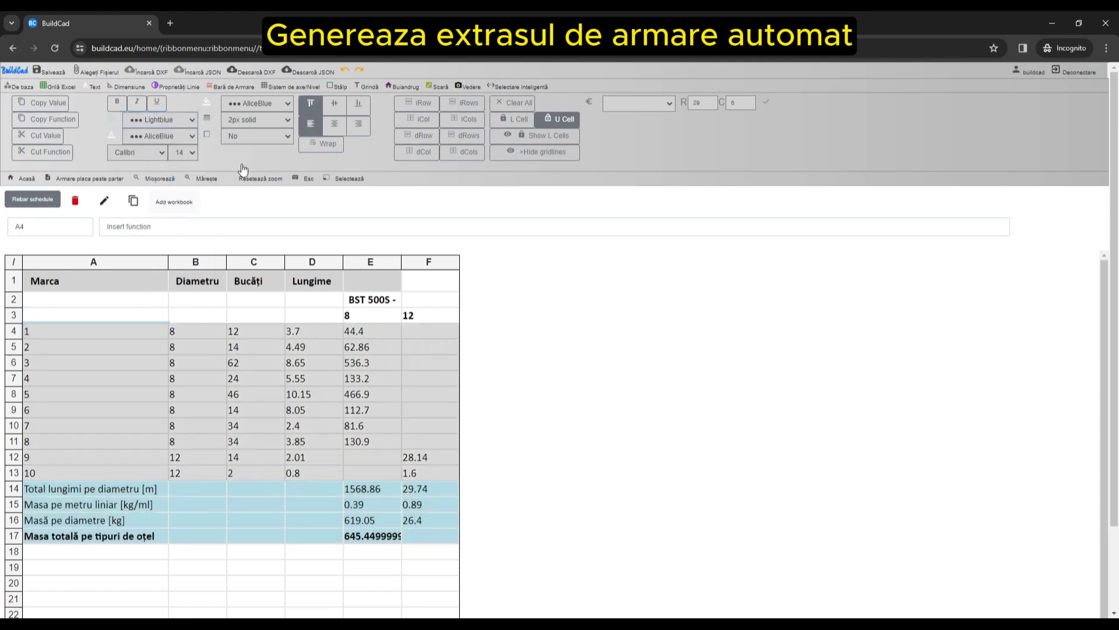
{"action": "left_click", "coordinate": [259, 105]}
{"action": "scroll", "coordinate": [256, 233], "scroll_direction": "down", "scroll_amount": 5}
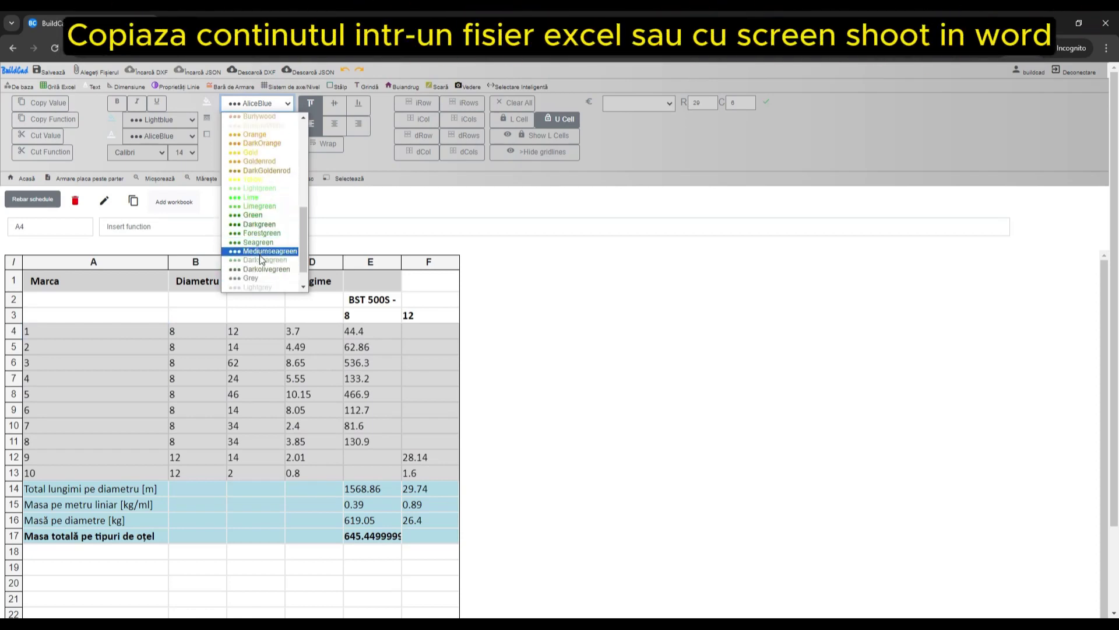
{"action": "left_click", "coordinate": [261, 261]}
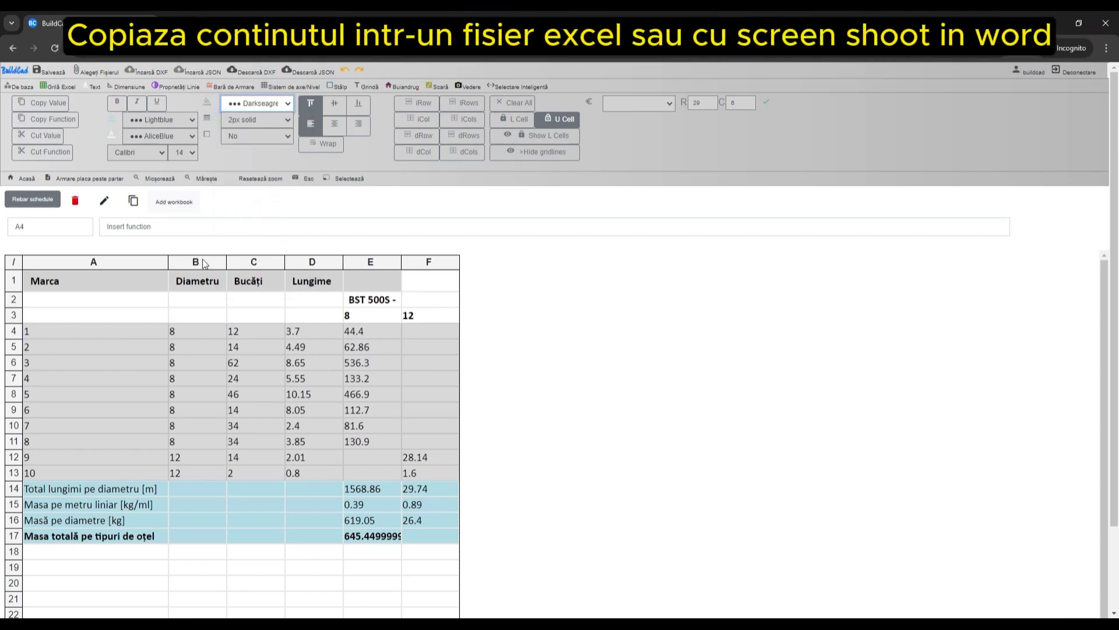
Step: Fill rebar rows 4 to 13 with Darkseagreen and make summary rows 14 to 16 bold, italic and underlined
{"action": "double_click", "coordinate": [181, 394]}
{"action": "left_click_drag", "start_coordinate": [79, 327], "coordinate": [431, 446]}
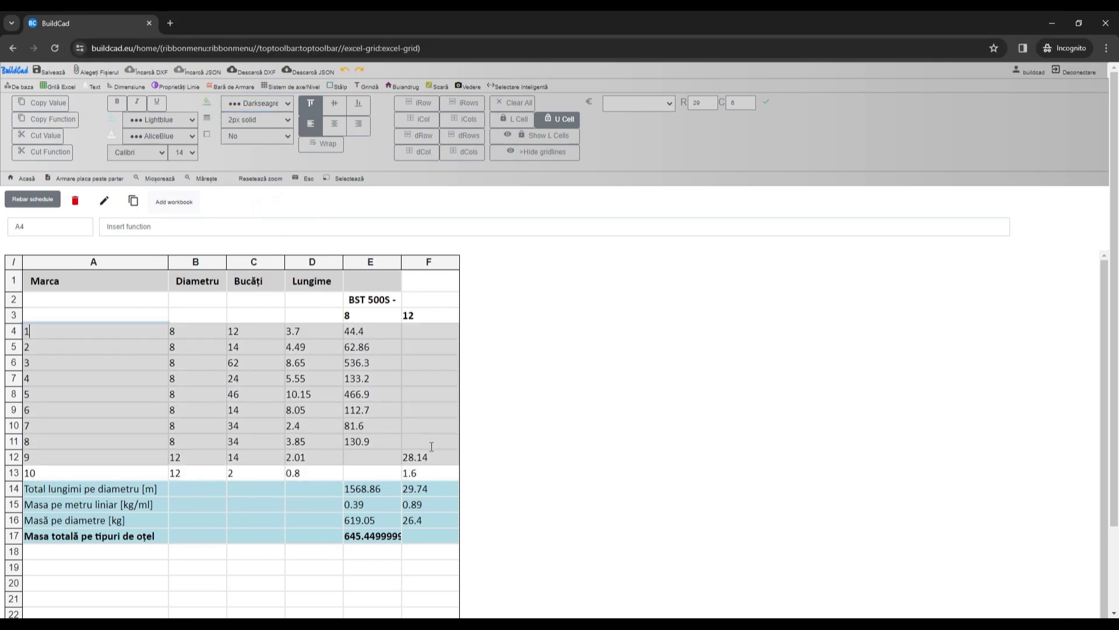
{"action": "left_click", "coordinate": [156, 120]}
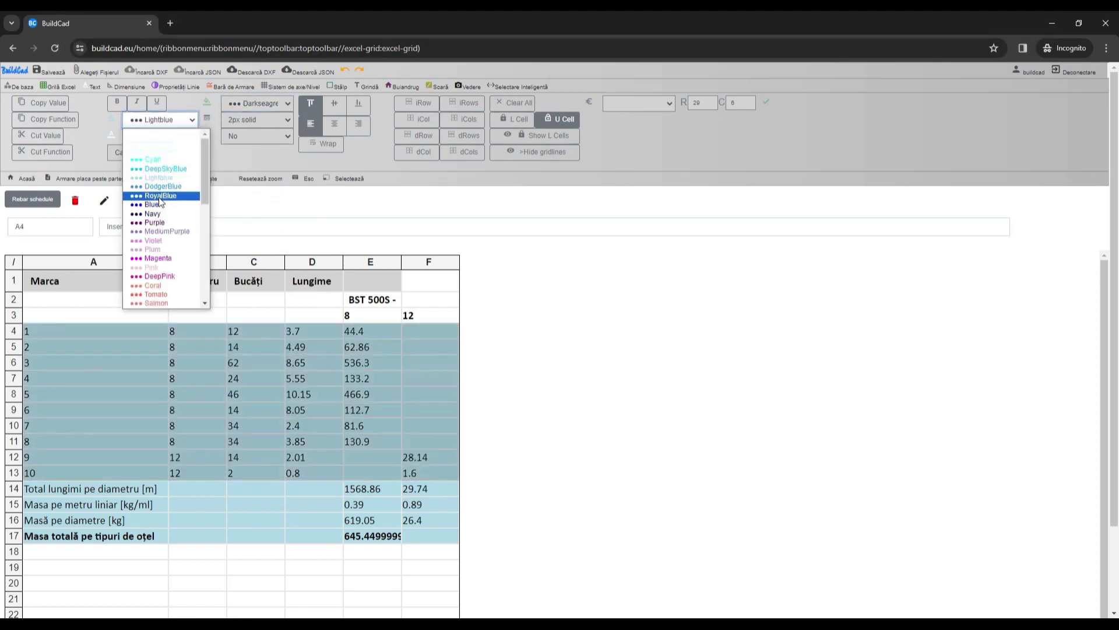
{"action": "left_click", "coordinate": [163, 276]}
{"action": "left_click", "coordinate": [215, 403]}
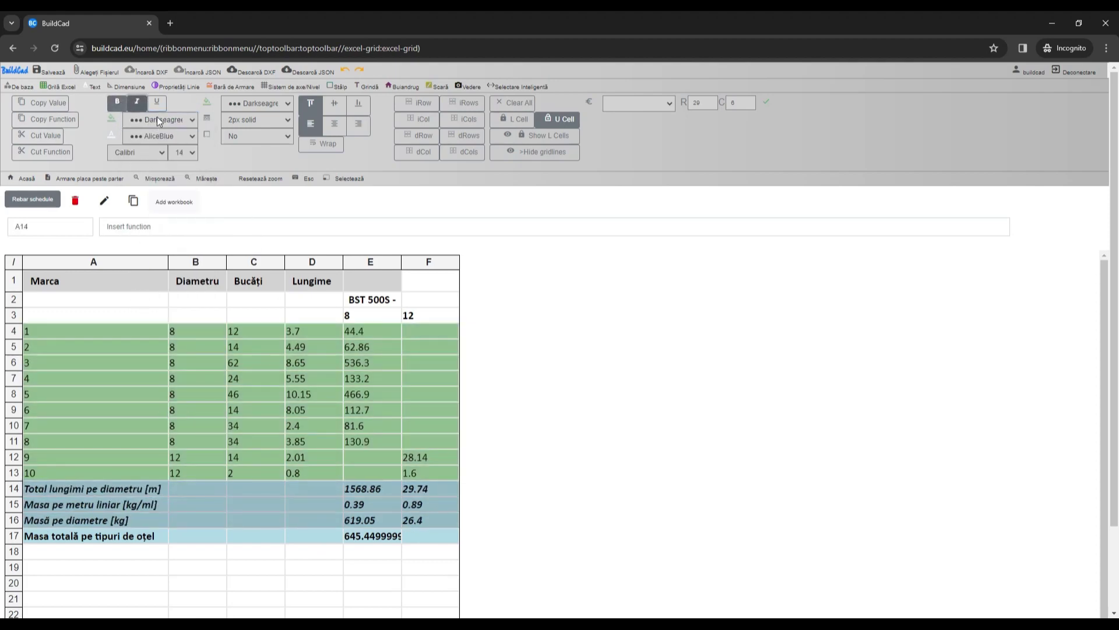
{"action": "left_click", "coordinate": [120, 375]}
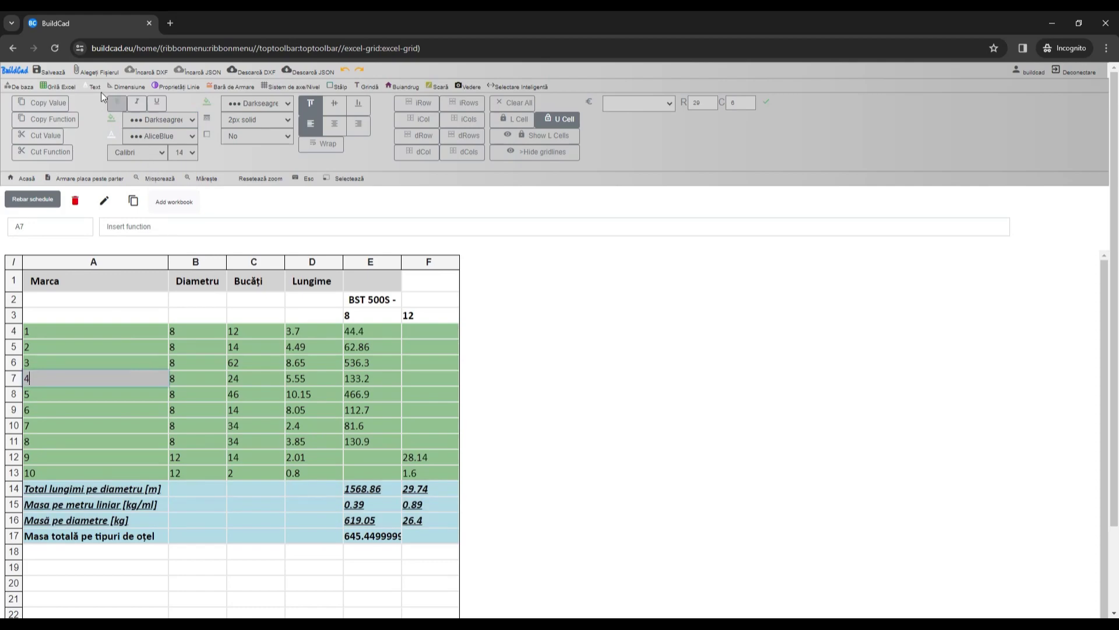
Step: Return to the drawing and generate the bar bending table from both slab plans and custom rebar 10
{"action": "left_click", "coordinate": [227, 88]}
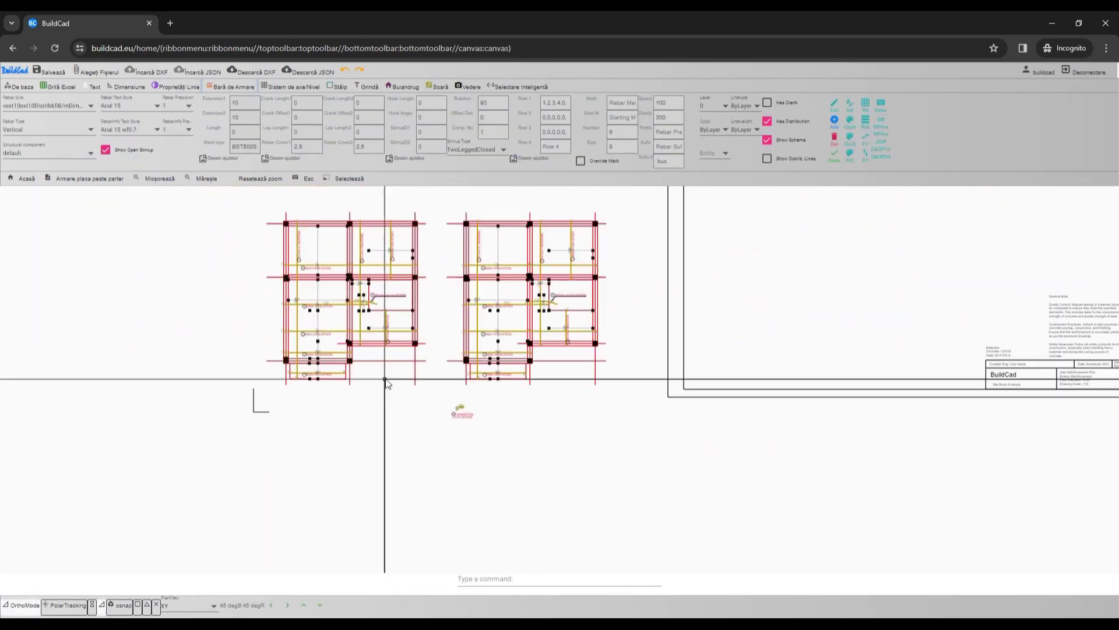
{"action": "left_click", "coordinate": [585, 521]}
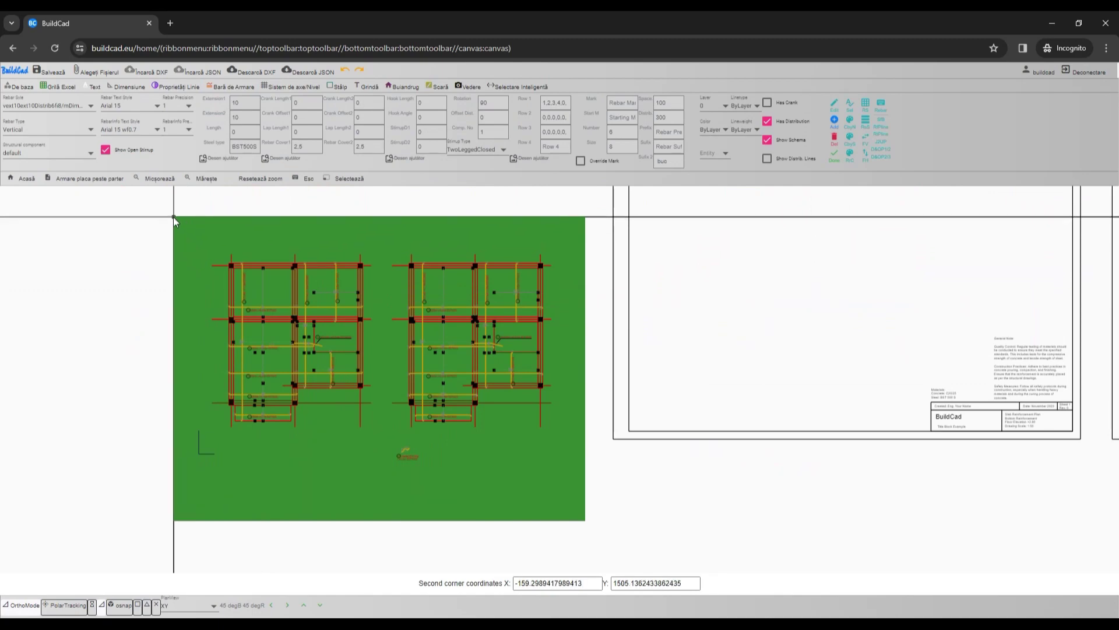
{"action": "left_click", "coordinate": [173, 217]}
{"action": "left_click", "coordinate": [865, 120]}
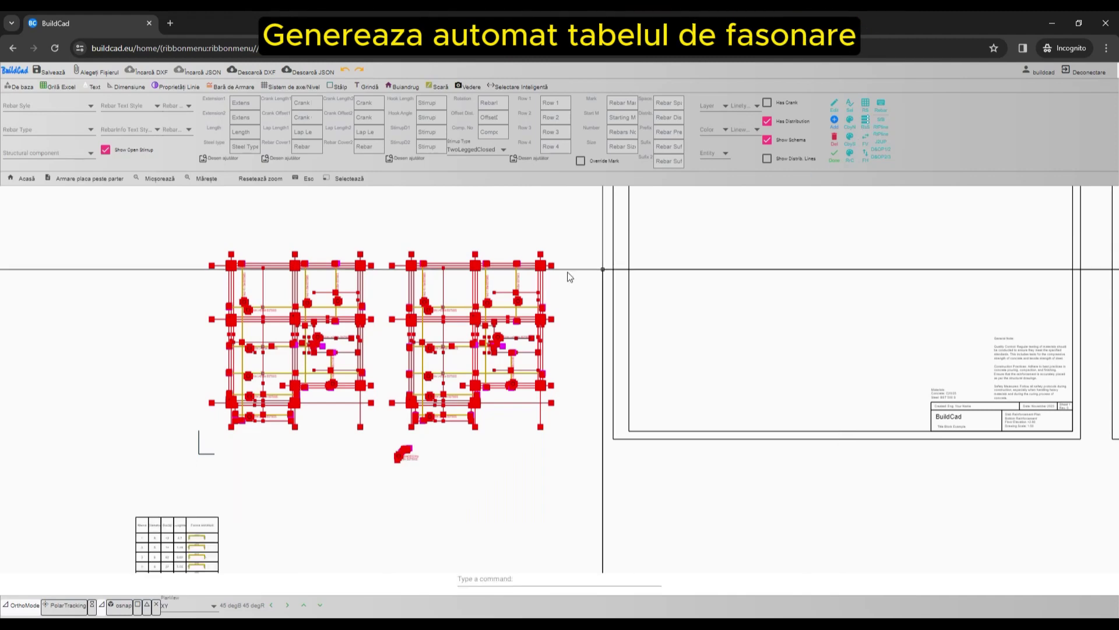
{"action": "scroll", "coordinate": [280, 444], "scroll_direction": "up", "scroll_amount": 6}
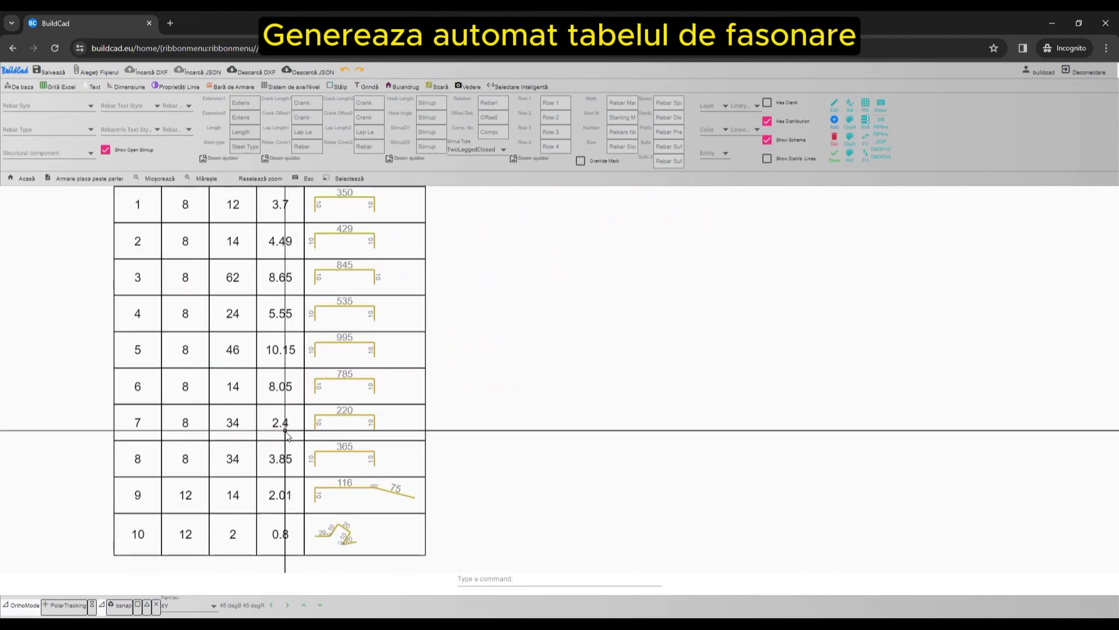
Step: Save the project with both slab plans, the custom rebar and the bar bending table
{"action": "scroll", "coordinate": [286, 431], "scroll_direction": "down", "scroll_amount": 3}
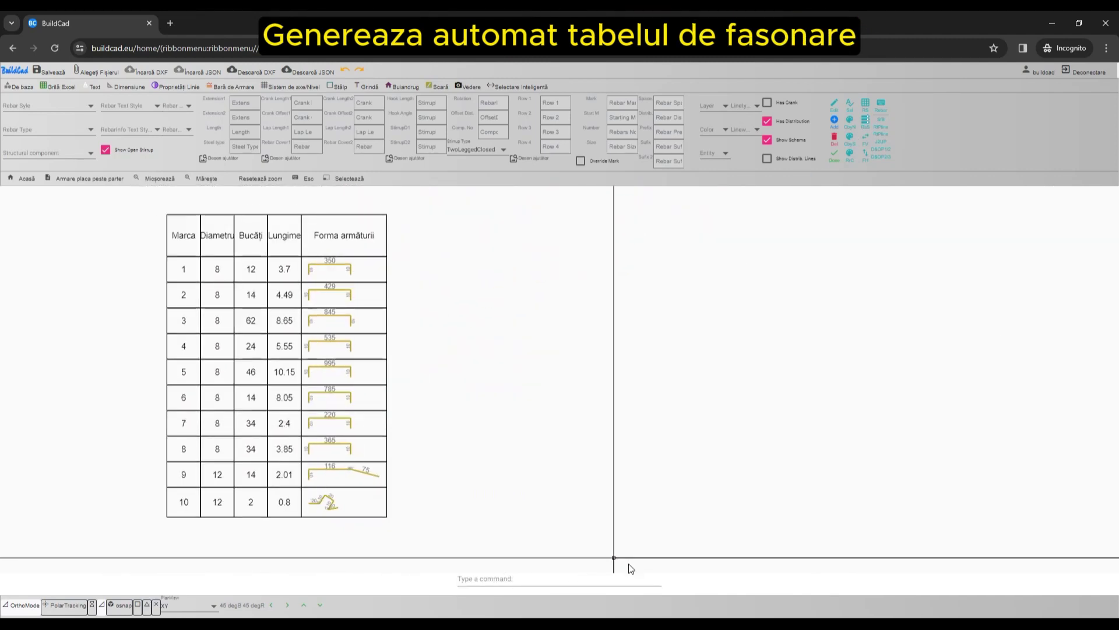
{"action": "scroll", "coordinate": [583, 548], "scroll_direction": "down", "scroll_amount": 6}
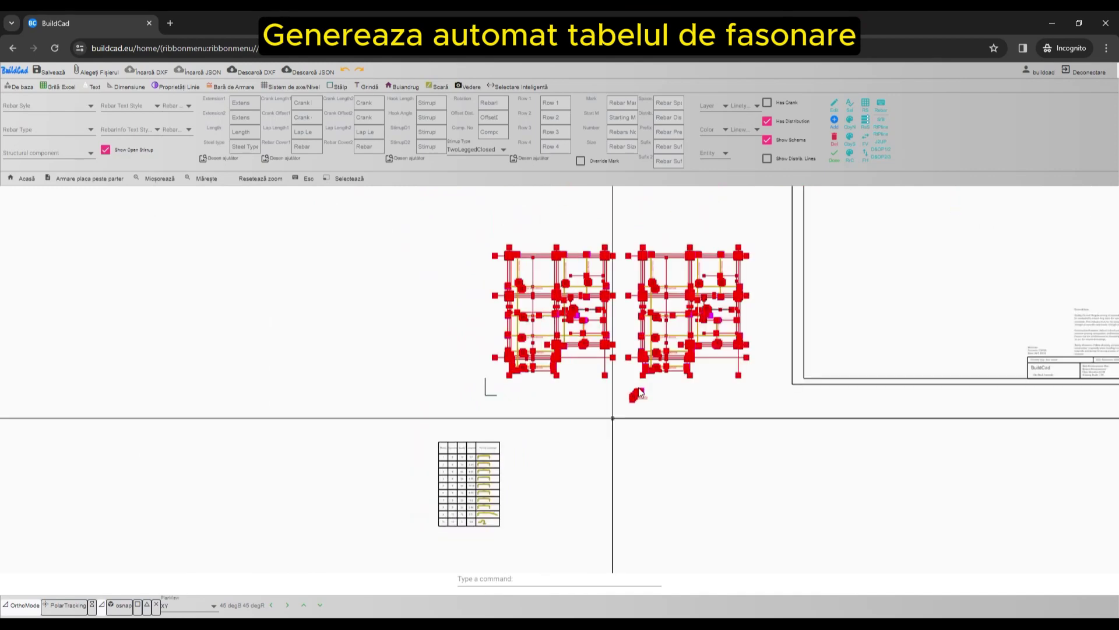
{"action": "scroll", "coordinate": [665, 435], "scroll_direction": "up", "scroll_amount": 2}
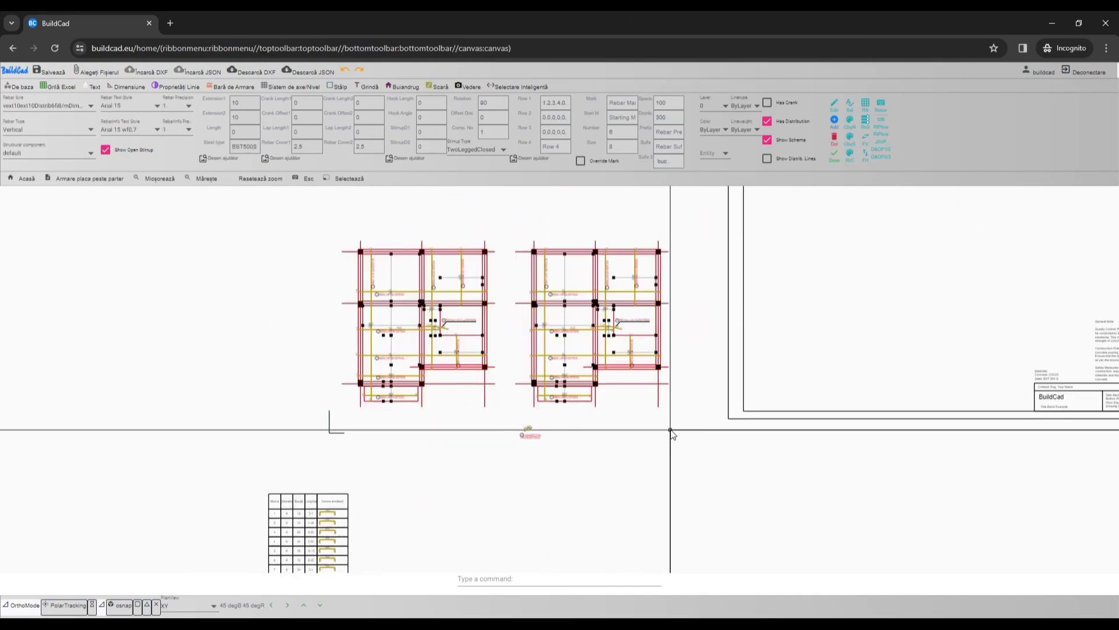
{"action": "type", "text": "Save"}
{"action": "key", "text": "Return"}
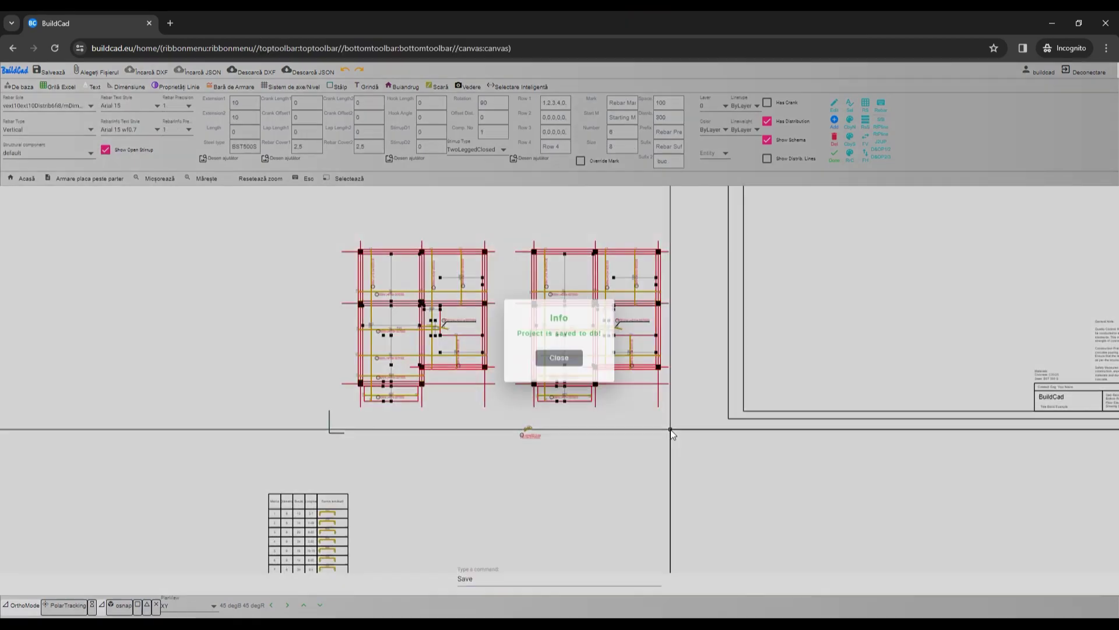
Step: Export the drawing to DXF and save the file on the Desktop as Armare placa peste parter.dxf
{"action": "type", "text": "ex"}
{"action": "key", "text": "Down"}
{"action": "key", "text": "Down"}
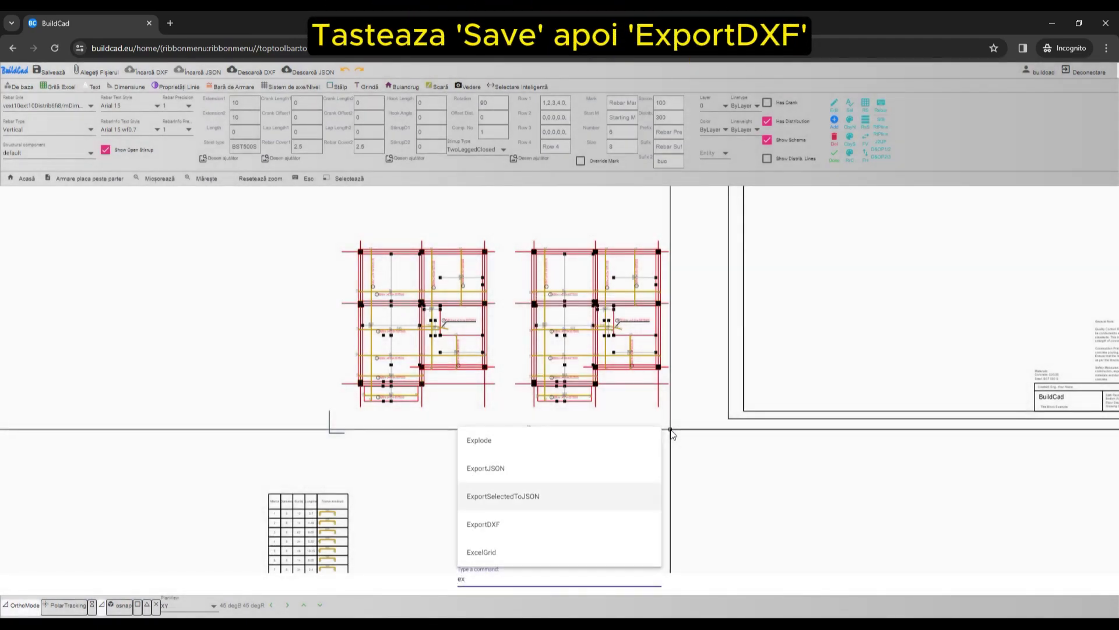
{"action": "key", "text": "Return"}
{"action": "key", "text": "Return"}
{"action": "key", "text": "Return"}
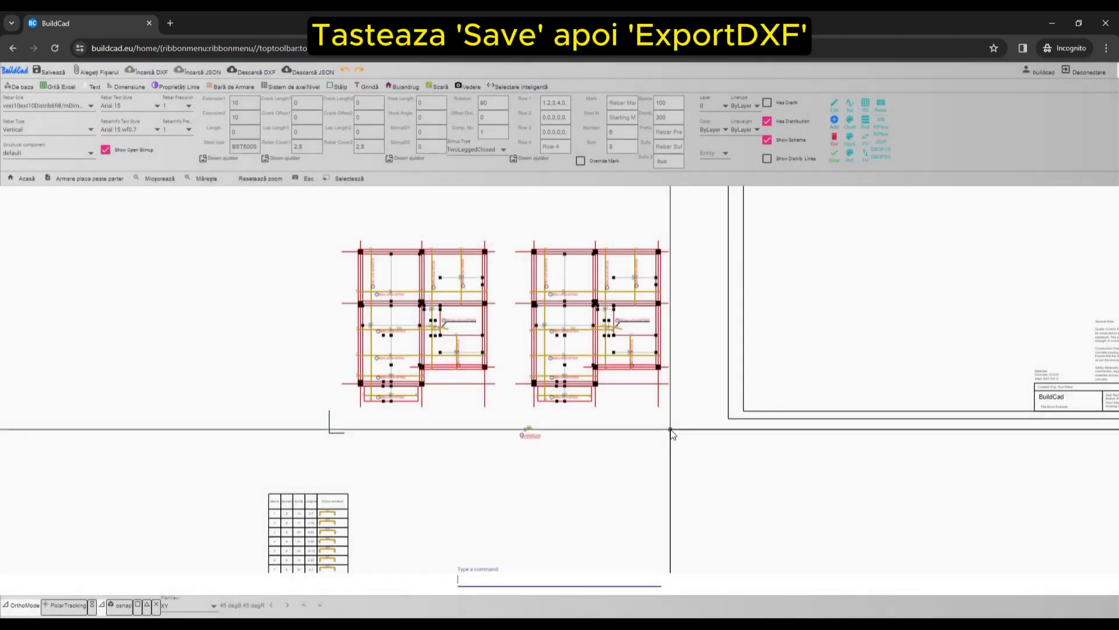
{"action": "left_click", "coordinate": [253, 73]}
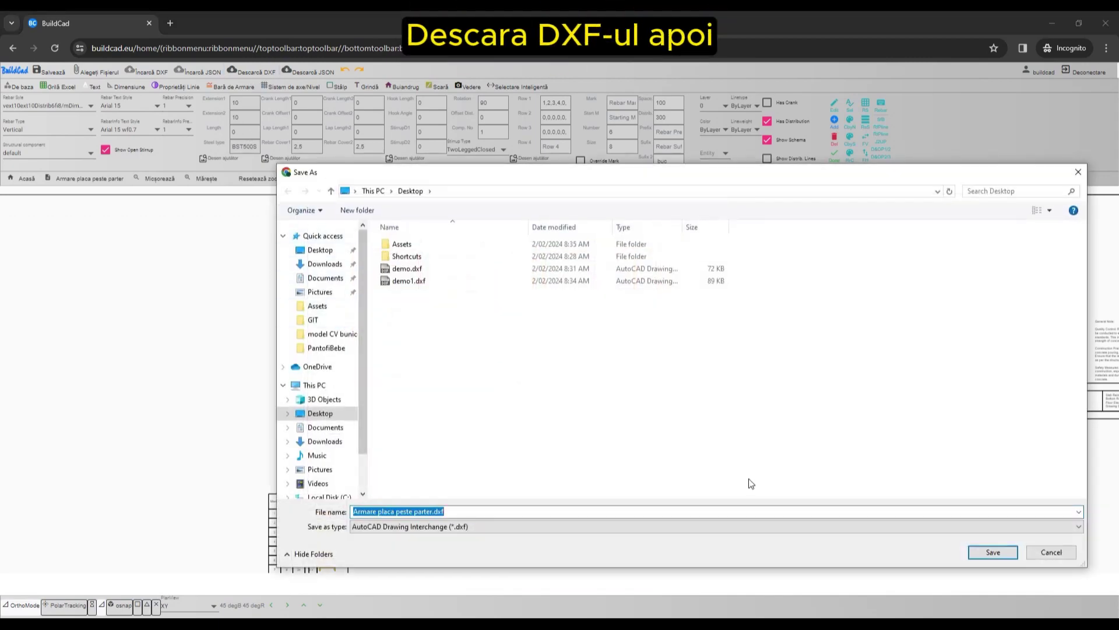
{"action": "left_click", "coordinate": [993, 551]}
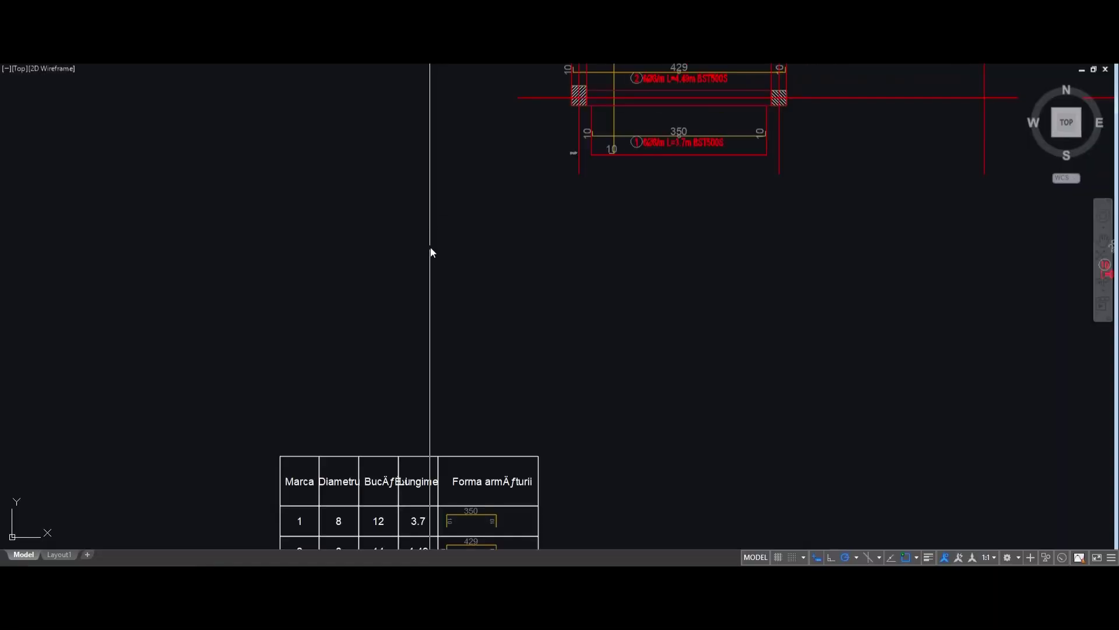
Step: Switch to the DXF in AutoCAD, place horizontal and vertical sample dimensions below the left slab plan, and try matching from the horizontal one
{"action": "scroll", "coordinate": [521, 242], "scroll_direction": "down", "scroll_amount": 6}
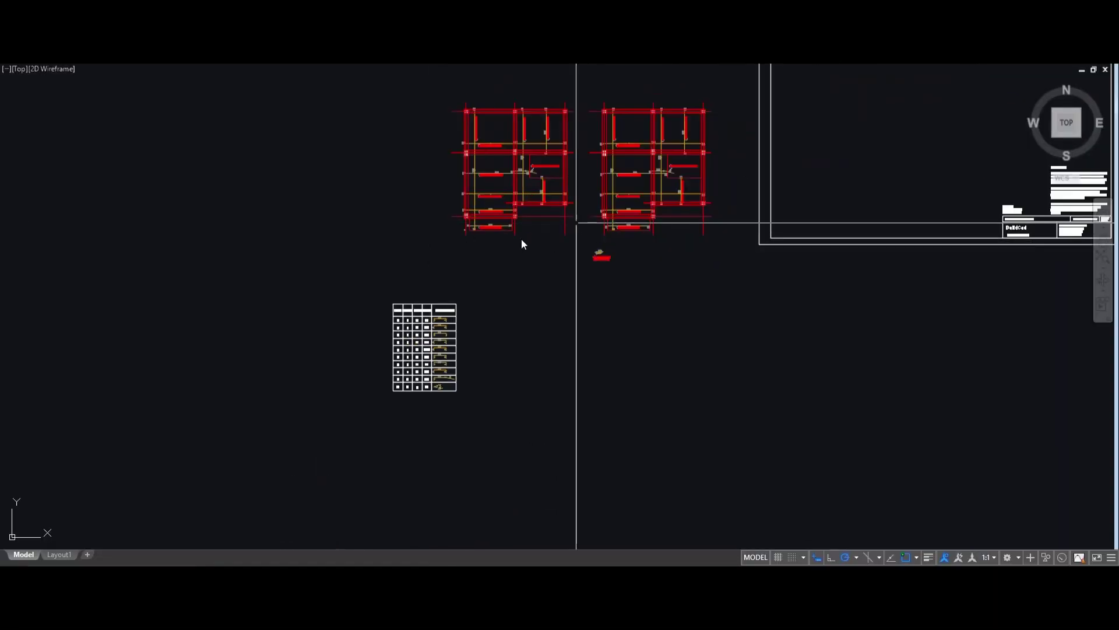
{"action": "scroll", "coordinate": [466, 275], "scroll_direction": "up", "scroll_amount": 6}
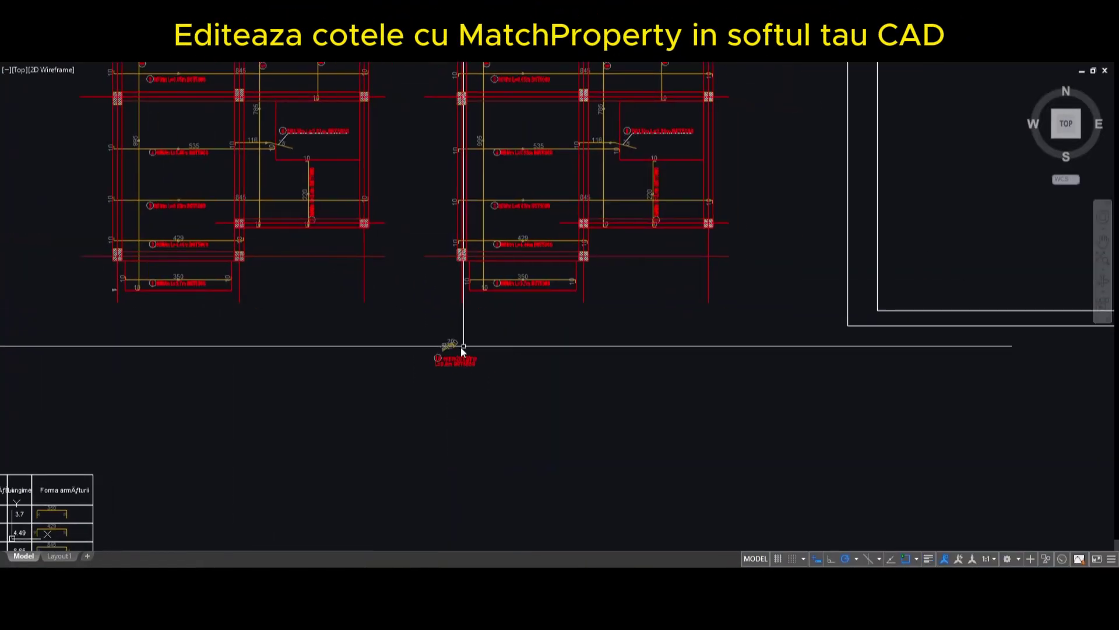
{"action": "middle_click_drag", "start_coordinate": [349, 384], "coordinate": [428, 371]}
{"action": "scroll", "coordinate": [399, 317], "scroll_direction": "down", "scroll_amount": 5}
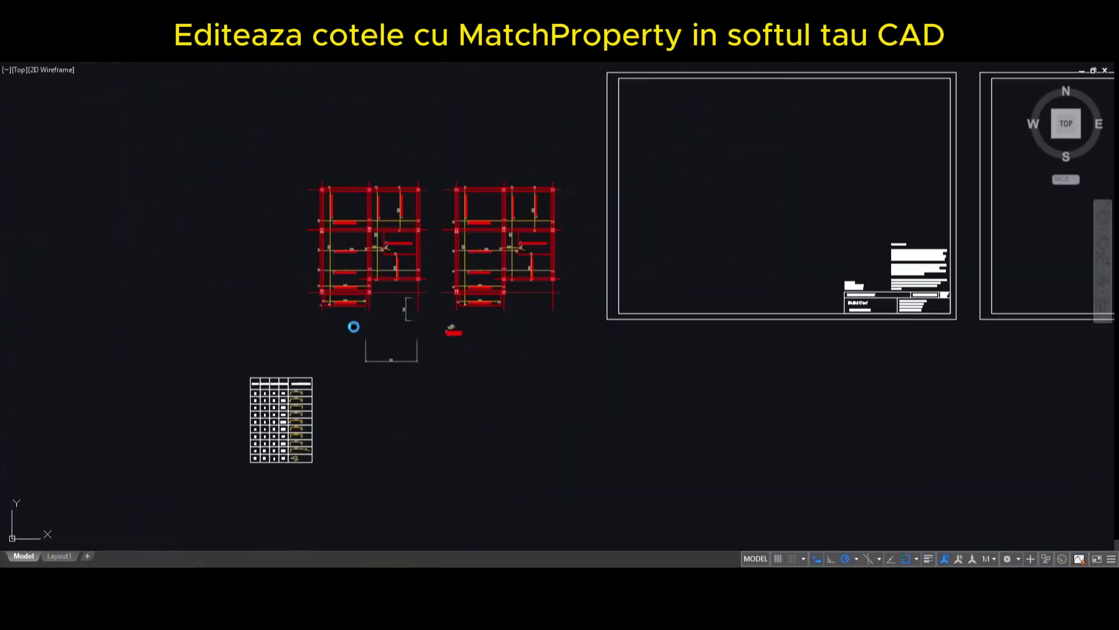
{"action": "scroll", "coordinate": [372, 322], "scroll_direction": "up", "scroll_amount": 5}
{"action": "type", "text": "m"}
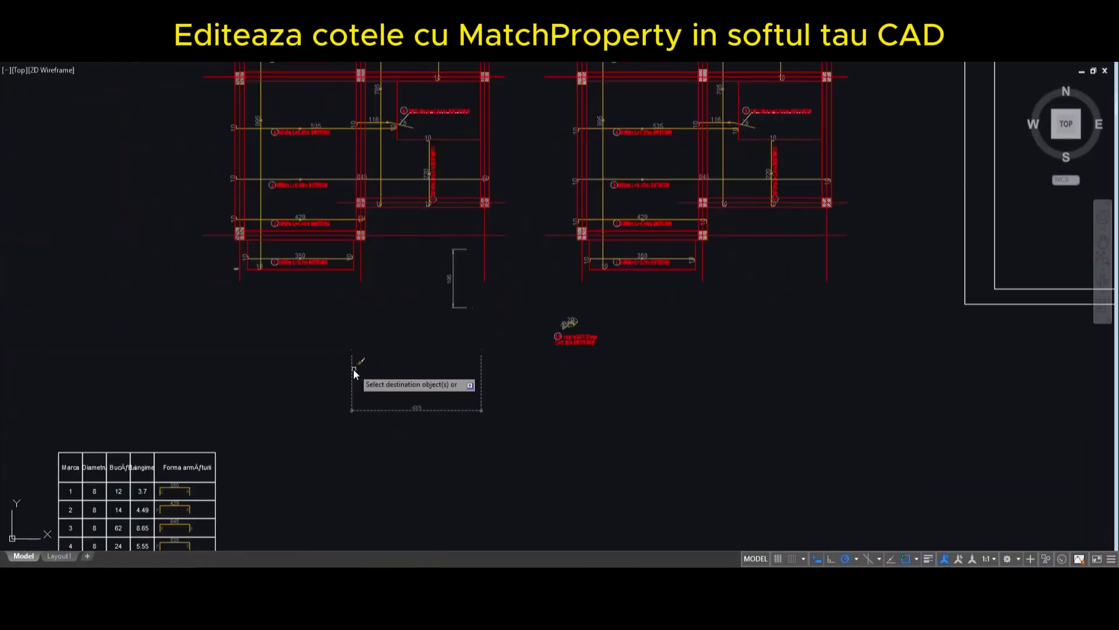
{"action": "scroll", "coordinate": [240, 283], "scroll_direction": "up", "scroll_amount": 12}
{"action": "middle_click_drag", "start_coordinate": [199, 120], "coordinate": [309, 267]}
{"action": "scroll", "coordinate": [283, 261], "scroll_direction": "down", "scroll_amount": 14}
{"action": "key", "text": "Escape"}
Step: Match the vertical sample dimension's properties onto the vertical dimension chain in the left slab plan
{"action": "scroll", "coordinate": [364, 229], "scroll_direction": "up", "scroll_amount": 4}
{"action": "middle_click_drag", "start_coordinate": [418, 314], "coordinate": [450, 282]}
{"action": "scroll", "coordinate": [335, 224], "scroll_direction": "up", "scroll_amount": 2}
{"action": "scroll", "coordinate": [336, 225], "scroll_direction": "down", "scroll_amount": 2}
{"action": "key", "text": "Return"}
{"action": "left_click", "coordinate": [528, 298]}
{"action": "scroll", "coordinate": [295, 228], "scroll_direction": "up", "scroll_amount": 10}
{"action": "left_click", "coordinate": [304, 344]}
{"action": "scroll", "coordinate": [376, 362], "scroll_direction": "down", "scroll_amount": 6}
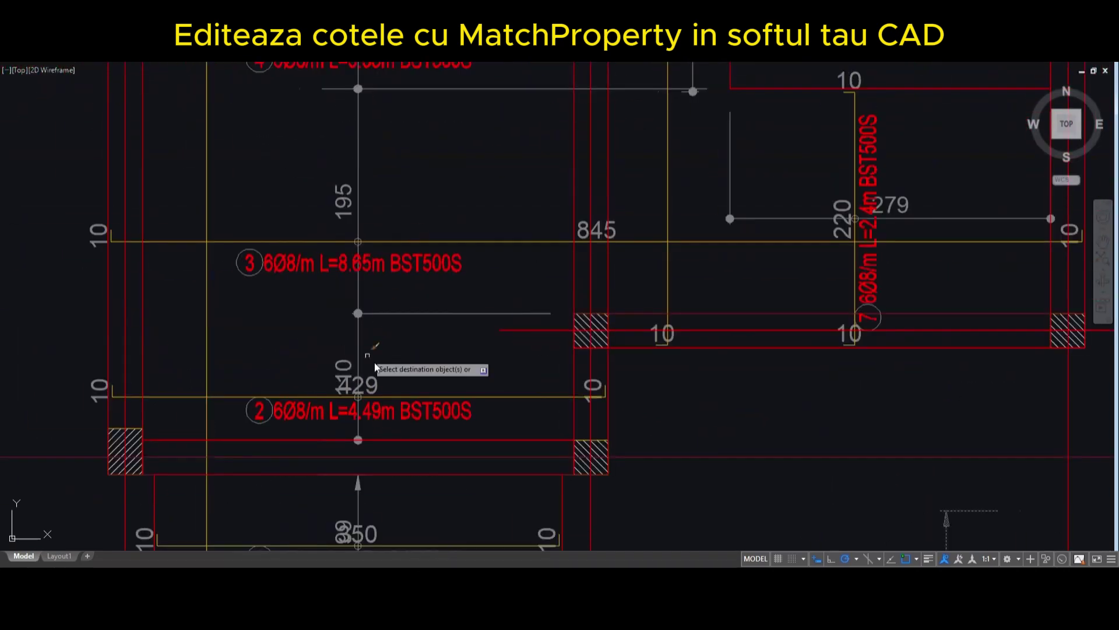
{"action": "left_click", "coordinate": [358, 353]}
{"action": "middle_click_drag", "start_coordinate": [330, 138], "coordinate": [337, 291]}
{"action": "middle_click_drag", "start_coordinate": [373, 123], "coordinate": [381, 487]}
Step: Match the sample dimension properties onto the left plan's remaining dimensions, including those around the floor opening
{"action": "scroll", "coordinate": [387, 204], "scroll_direction": "down", "scroll_amount": 3}
{"action": "left_click", "coordinate": [542, 189]}
{"action": "left_click", "coordinate": [537, 121]}
{"action": "middle_click_drag", "start_coordinate": [567, 454], "coordinate": [546, 309]}
{"action": "left_click", "coordinate": [509, 364]}
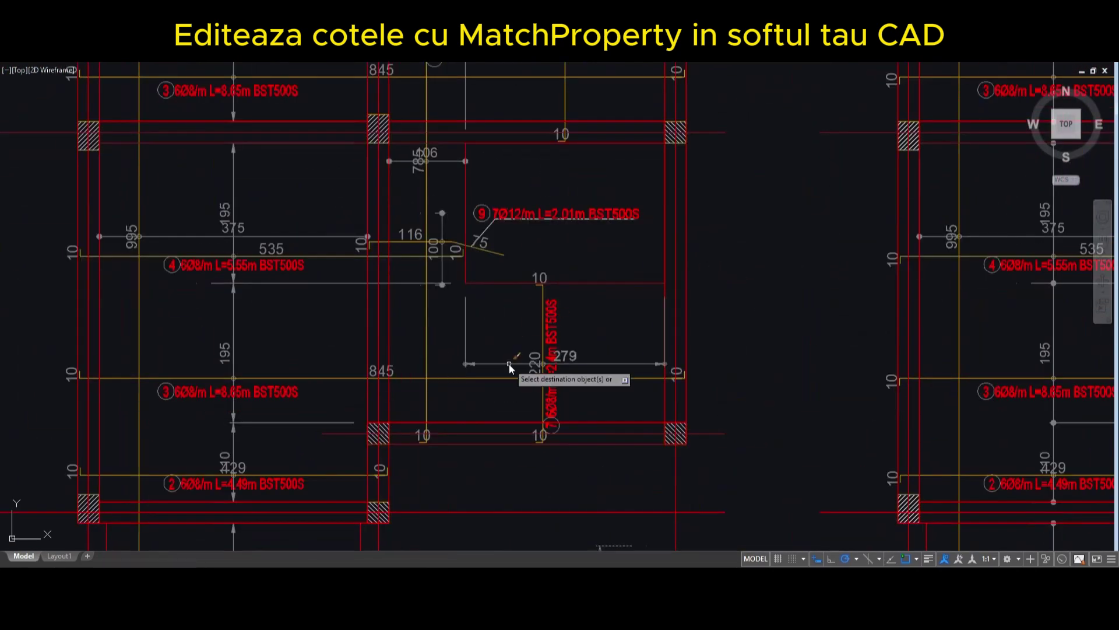
{"action": "scroll", "coordinate": [465, 268], "scroll_direction": "up", "scroll_amount": 2}
{"action": "left_click", "coordinate": [426, 264]}
{"action": "middle_click_drag", "start_coordinate": [447, 120], "coordinate": [464, 180]}
{"action": "left_click", "coordinate": [465, 160]}
{"action": "scroll", "coordinate": [529, 214], "scroll_direction": "down", "scroll_amount": 4}
{"action": "key", "text": "Escape"}
{"action": "scroll", "coordinate": [501, 223], "scroll_direction": "down", "scroll_amount": 4}
{"action": "middle_click_drag", "start_coordinate": [498, 250], "coordinate": [421, 218]}
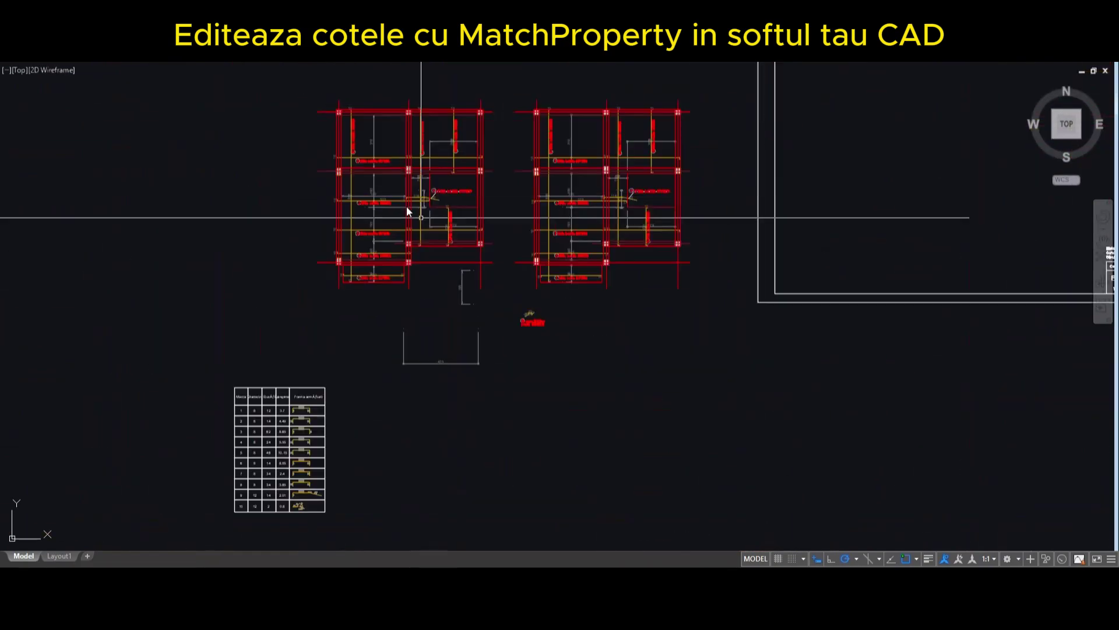
Step: Delete the horizontal and vertical sample dimensions below the left slab plan
{"action": "scroll", "coordinate": [475, 315], "scroll_direction": "up", "scroll_amount": 2}
{"action": "left_click", "coordinate": [458, 439]}
{"action": "left_click", "coordinate": [416, 290]}
{"action": "key", "text": "Delete"}
Step: Move the balcony depth dimension's text up along its dimension line, clear of the rebar 1 length text
{"action": "scroll", "coordinate": [308, 227], "scroll_direction": "up", "scroll_amount": 4}
{"action": "scroll", "coordinate": [372, 347], "scroll_direction": "up", "scroll_amount": 6}
{"action": "left_click", "coordinate": [337, 356]}
{"action": "left_click", "coordinate": [302, 435]}
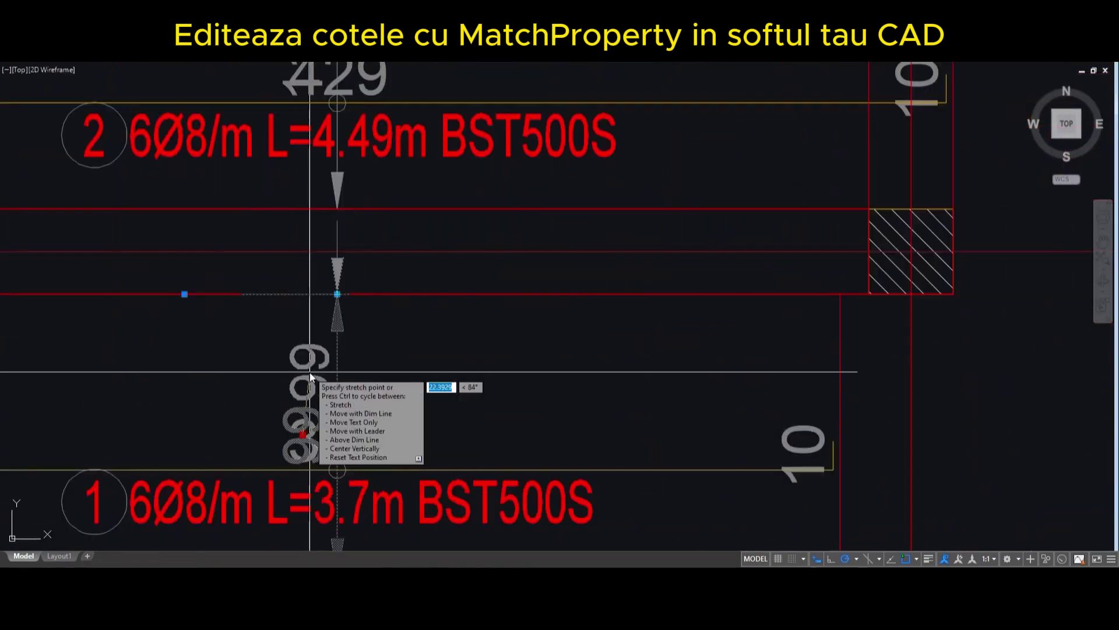
{"action": "left_click", "coordinate": [310, 372]}
{"action": "scroll", "coordinate": [392, 298], "scroll_direction": "down", "scroll_amount": 4}
{"action": "scroll", "coordinate": [382, 242], "scroll_direction": "up", "scroll_amount": 2}
{"action": "scroll", "coordinate": [439, 320], "scroll_direction": "down", "scroll_amount": 5}
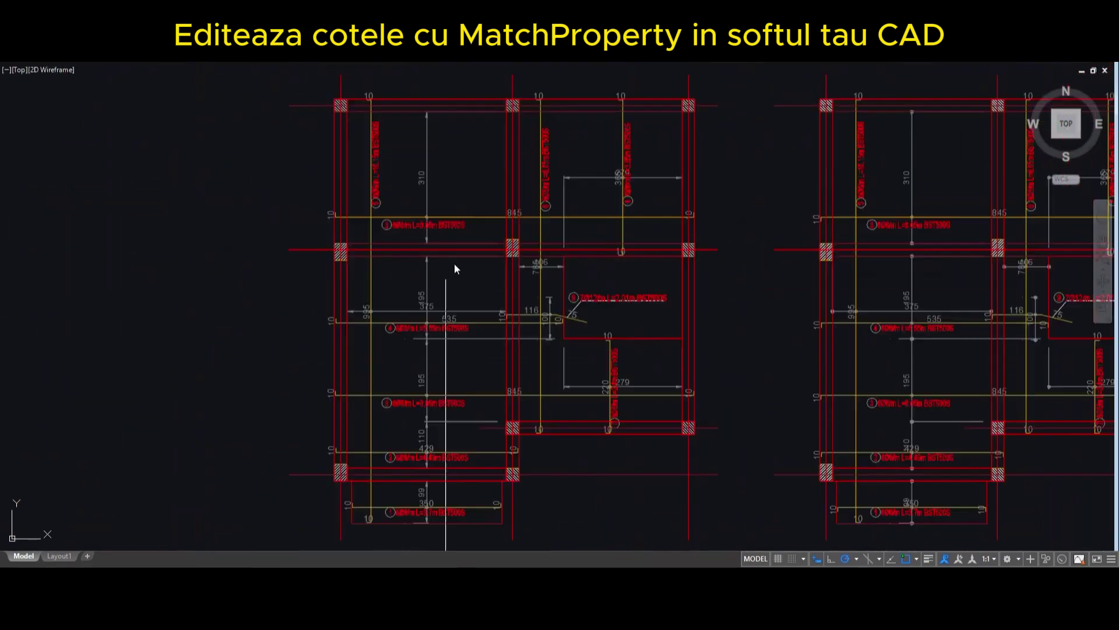
{"action": "scroll", "coordinate": [484, 269], "scroll_direction": "up", "scroll_amount": 6}
{"action": "scroll", "coordinate": [463, 249], "scroll_direction": "up", "scroll_amount": 3}
{"action": "scroll", "coordinate": [480, 232], "scroll_direction": "down", "scroll_amount": 8}
{"action": "scroll", "coordinate": [513, 327], "scroll_direction": "up", "scroll_amount": 7}
{"action": "left_click", "coordinate": [561, 436]}
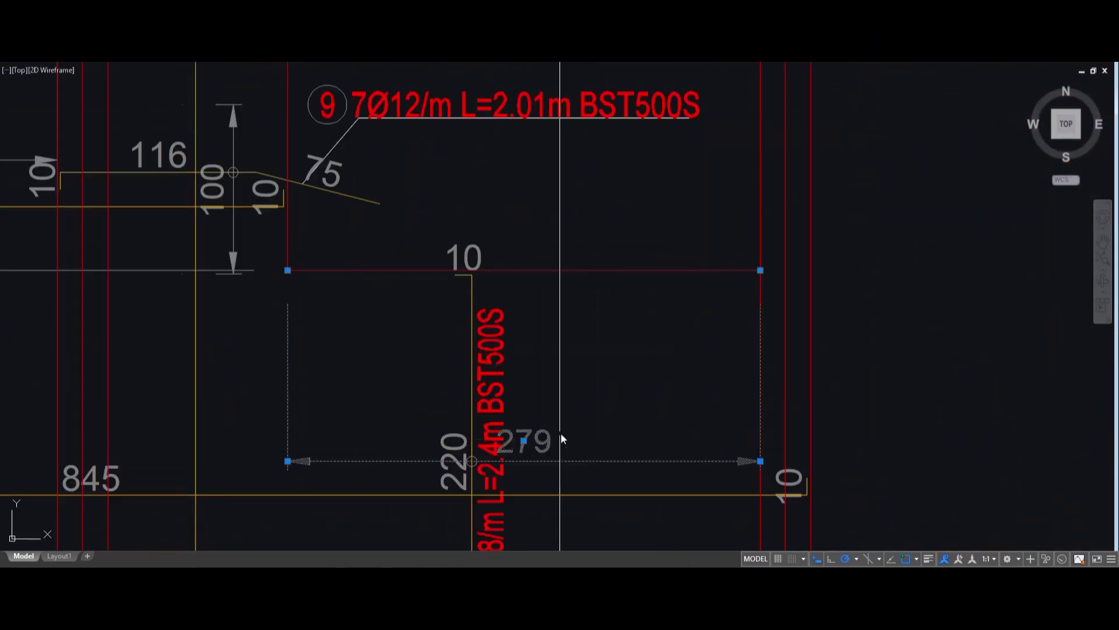
{"action": "key", "text": "Escape"}
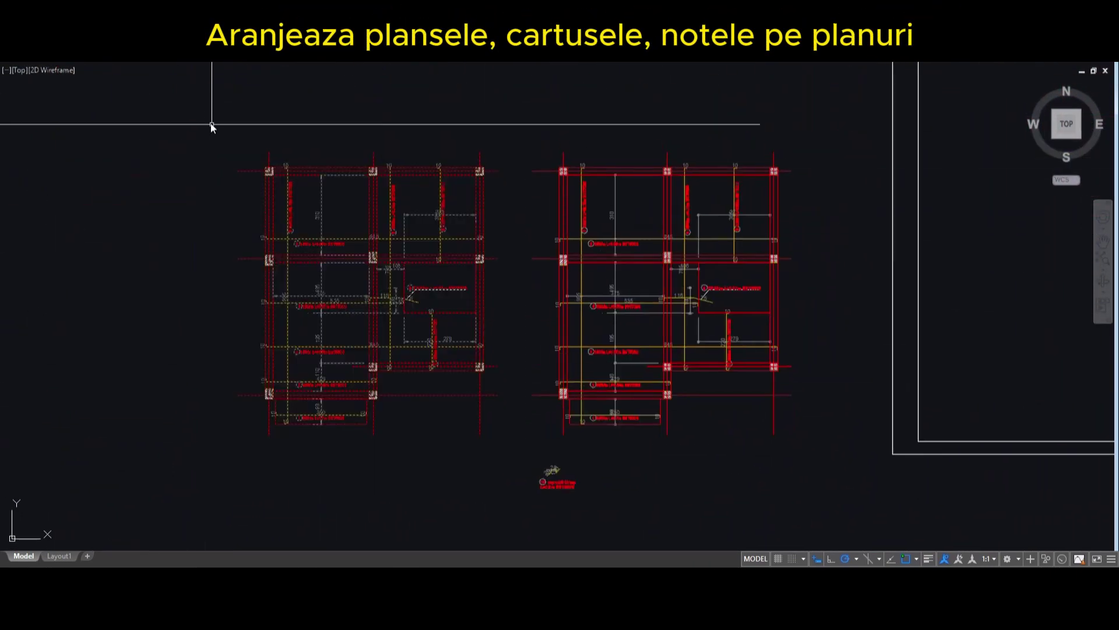
{"action": "type", "text": "MOVE"}
{"action": "key", "text": "Escape"}
{"action": "left_click", "coordinate": [513, 477]}
{"action": "left_click", "coordinate": [204, 132]}
{"action": "type", "text": "MO"}
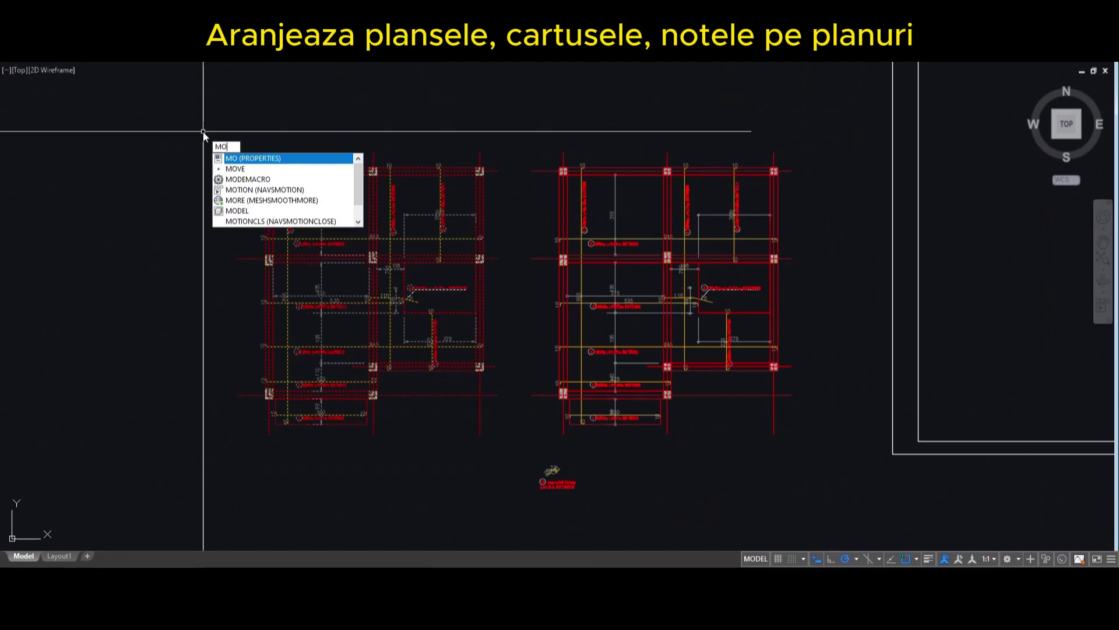
{"action": "type", "text": "VE"}
{"action": "key", "text": "Return"}
{"action": "left_click", "coordinate": [215, 474]}
{"action": "key", "text": "Escape"}
Step: Move the left slab plan into the first drawing sheet frame
{"action": "left_click", "coordinate": [519, 473]}
{"action": "left_click", "coordinate": [226, 127]}
{"action": "type", "text": "MOVE"}
{"action": "key", "text": "Return"}
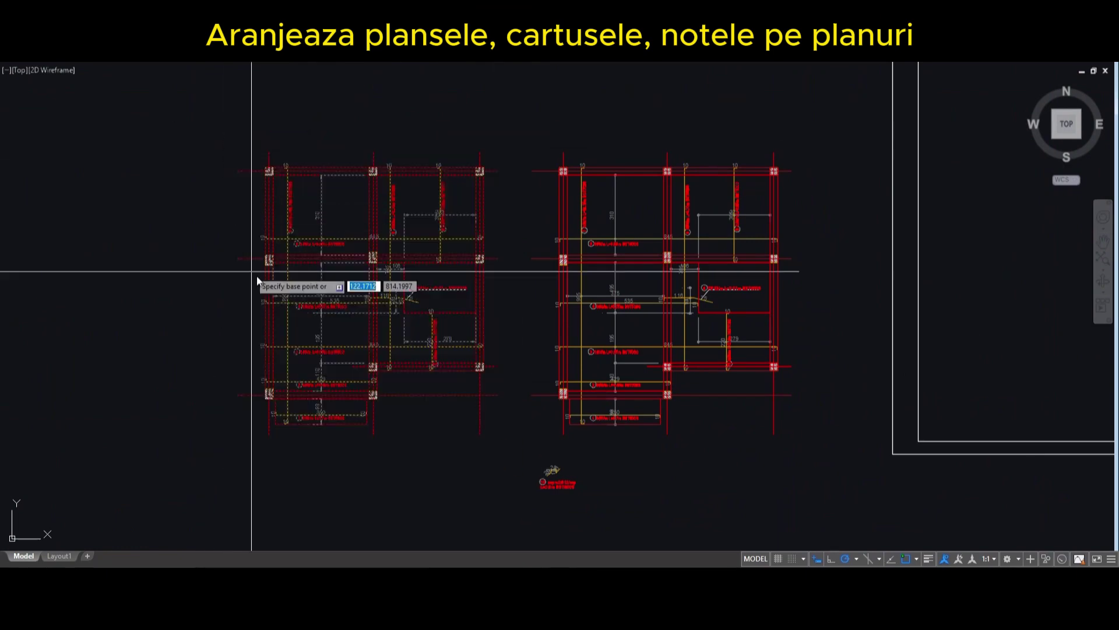
{"action": "left_click", "coordinate": [340, 313]}
{"action": "scroll", "coordinate": [340, 313], "scroll_direction": "down", "scroll_amount": 5}
{"action": "scroll", "coordinate": [577, 277], "scroll_direction": "up", "scroll_amount": 5}
{"action": "left_click", "coordinate": [579, 276]}
Step: Move the remaining slab plan together with custom rebar 10 into the second drawing sheet frame
{"action": "scroll", "coordinate": [525, 236], "scroll_direction": "down", "scroll_amount": 5}
{"action": "scroll", "coordinate": [355, 294], "scroll_direction": "up", "scroll_amount": 5}
{"action": "left_click", "coordinate": [493, 476]}
{"action": "left_click", "coordinate": [151, 114]}
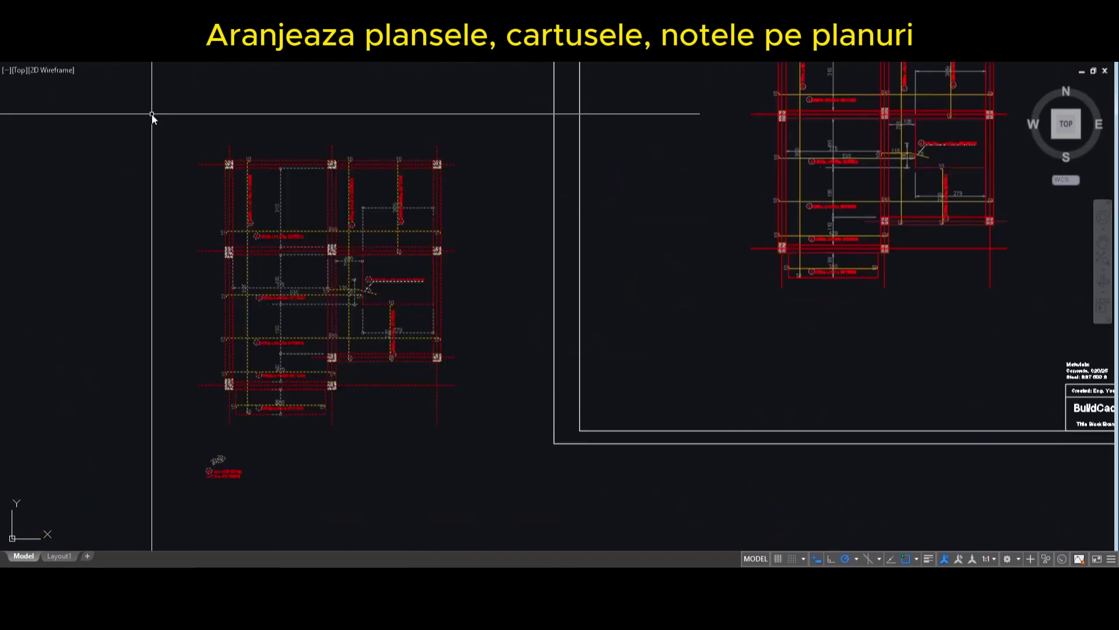
{"action": "type", "text": "MOVE"}
{"action": "key", "text": "Return"}
{"action": "left_click", "coordinate": [279, 313]}
{"action": "scroll", "coordinate": [279, 313], "scroll_direction": "down", "scroll_amount": 5}
{"action": "middle_click_drag", "start_coordinate": [379, 297], "coordinate": [251, 279]}
{"action": "left_click", "coordinate": [677, 241]}
Step: Move the bar bending table into the second sheet, to the right of the slab plan
{"action": "middle_click_drag", "start_coordinate": [175, 420], "coordinate": [377, 336]}
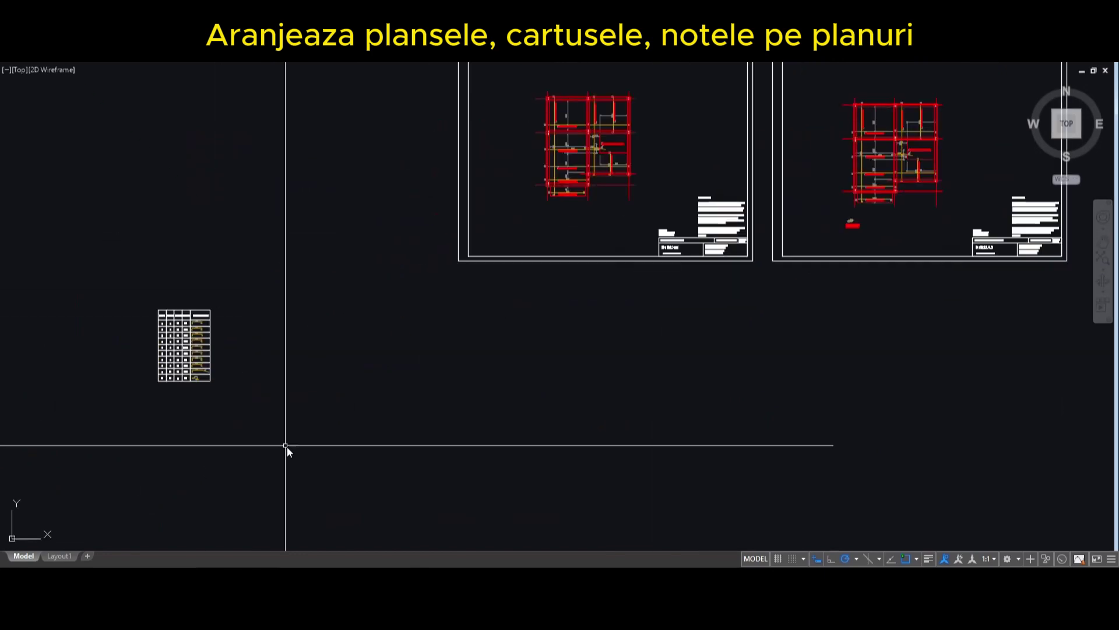
{"action": "key", "text": "Return"}
{"action": "left_click", "coordinate": [201, 272]}
{"action": "scroll", "coordinate": [322, 267], "scroll_direction": "down", "scroll_amount": 5}
{"action": "scroll", "coordinate": [607, 177], "scroll_direction": "up", "scroll_amount": 7}
{"action": "left_click", "coordinate": [523, 235]}
{"action": "middle_click_drag", "start_coordinate": [523, 234], "coordinate": [642, 202]}
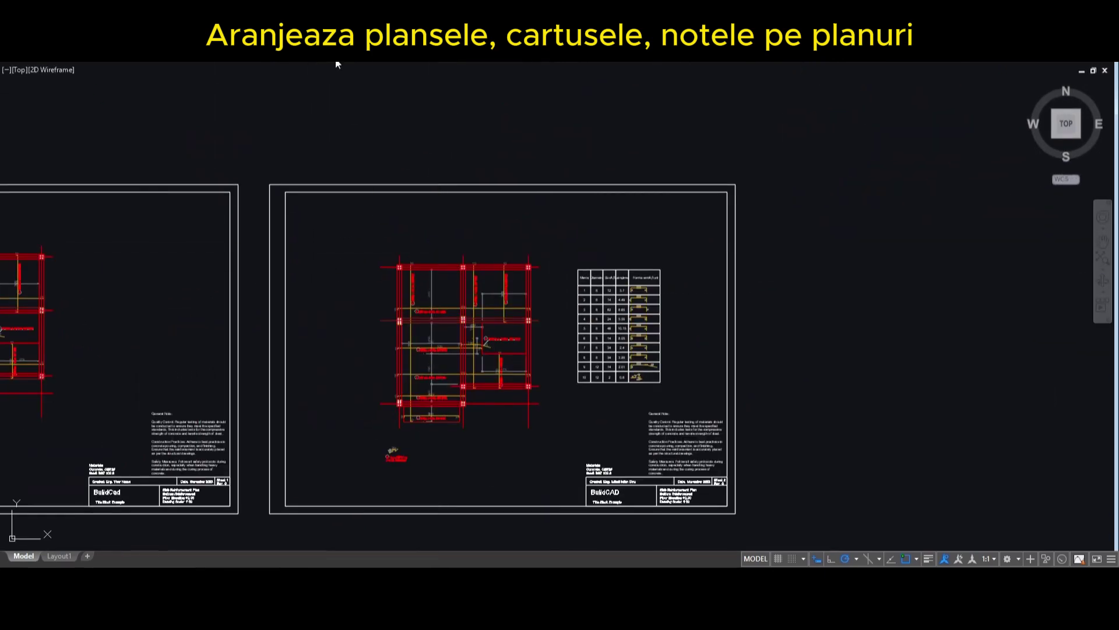
Step: Place two dashed sample lines below the first sheet and match the axis line properties onto the first plan's grid axes
{"action": "left_click", "coordinate": [327, 57]}
{"action": "scroll", "coordinate": [439, 255], "scroll_direction": "down", "scroll_amount": 3}
{"action": "scroll", "coordinate": [439, 255], "scroll_direction": "up", "scroll_amount": 5}
{"action": "scroll", "coordinate": [357, 302], "scroll_direction": "down", "scroll_amount": 3}
{"action": "type", "text": "ma"}
{"action": "key", "text": "Return"}
{"action": "left_click", "coordinate": [351, 404]}
{"action": "scroll", "coordinate": [433, 210], "scroll_direction": "up", "scroll_amount": 3}
{"action": "middle_click_drag", "start_coordinate": [434, 209], "coordinate": [468, 342]}
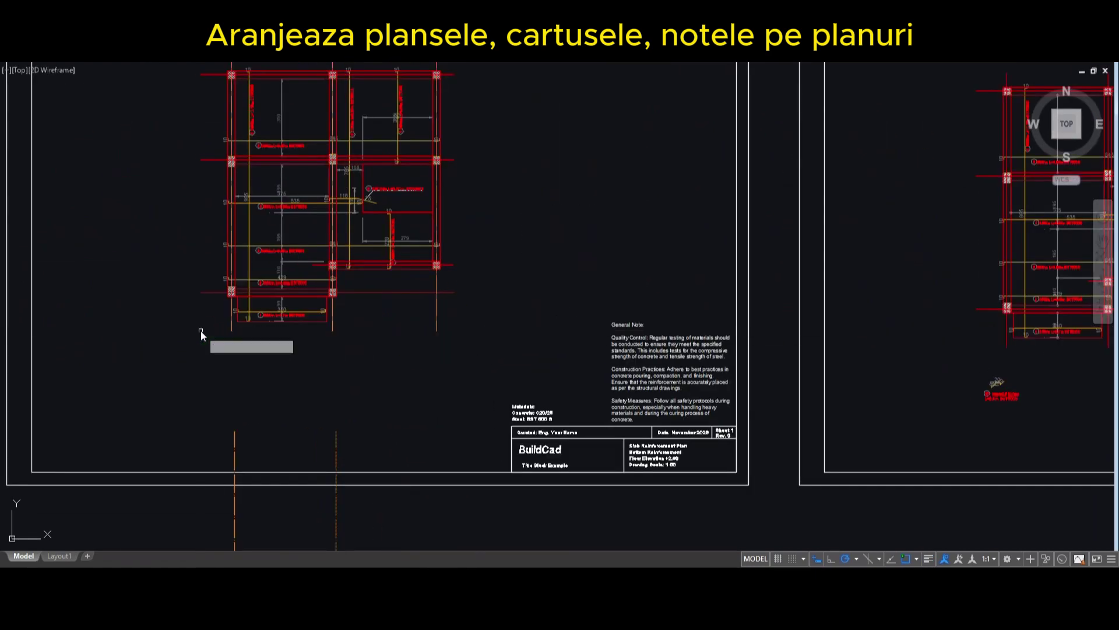
{"action": "middle_click_drag", "start_coordinate": [201, 330], "coordinate": [230, 426]}
{"action": "left_click", "coordinate": [240, 394]}
{"action": "left_click", "coordinate": [205, 135]}
Step: Match the same axis line properties onto the grid axes of the plan in the second sheet
{"action": "middle_click_drag", "start_coordinate": [525, 263], "coordinate": [279, 235]}
{"action": "left_click", "coordinate": [765, 400]}
{"action": "middle_click_drag", "start_coordinate": [874, 379], "coordinate": [621, 369]}
{"action": "left_click", "coordinate": [768, 422]}
Step: Delete the two dashed sample lines below the first sheet
{"action": "scroll", "coordinate": [376, 319], "scroll_direction": "down", "scroll_amount": 4}
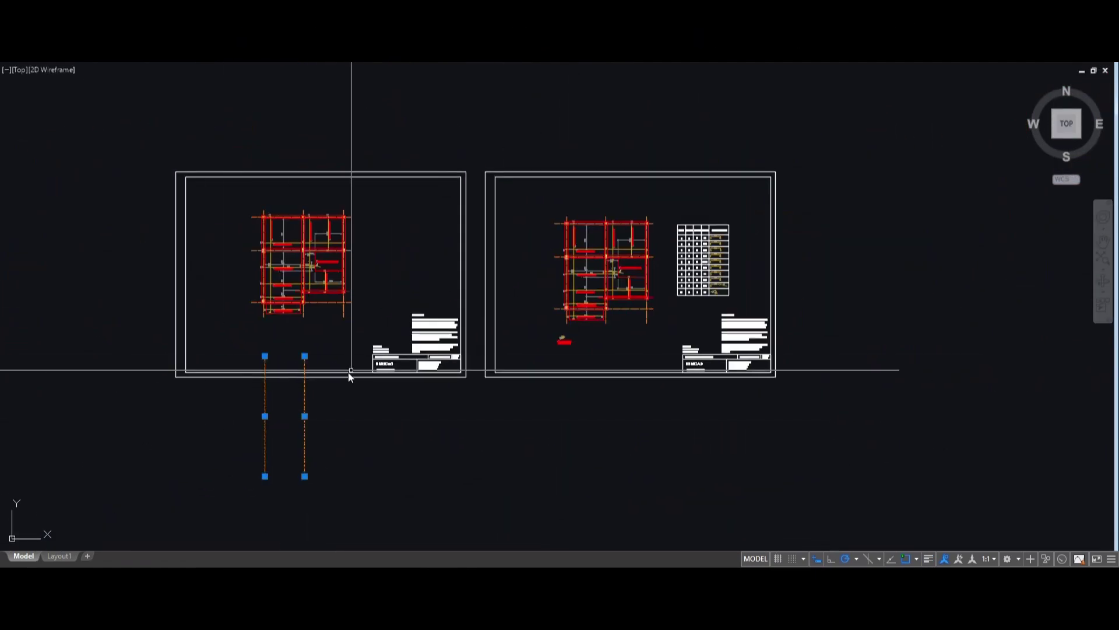
{"action": "key", "text": "Delete"}
{"action": "scroll", "coordinate": [362, 280], "scroll_direction": "up", "scroll_amount": 3}
{"action": "middle_click_drag", "start_coordinate": [423, 284], "coordinate": [535, 317]}
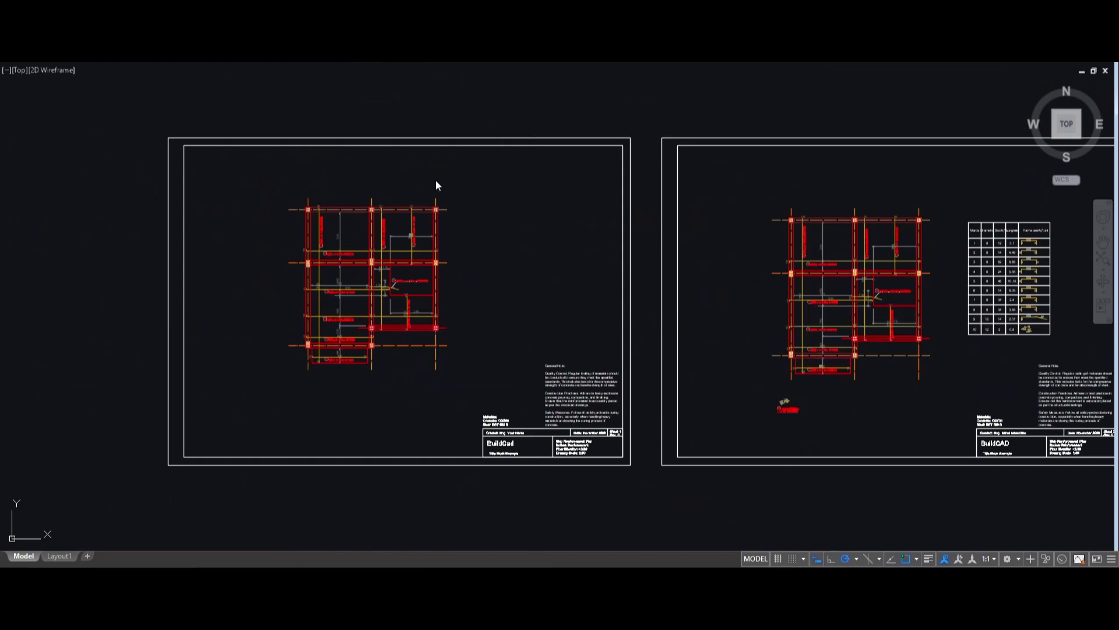